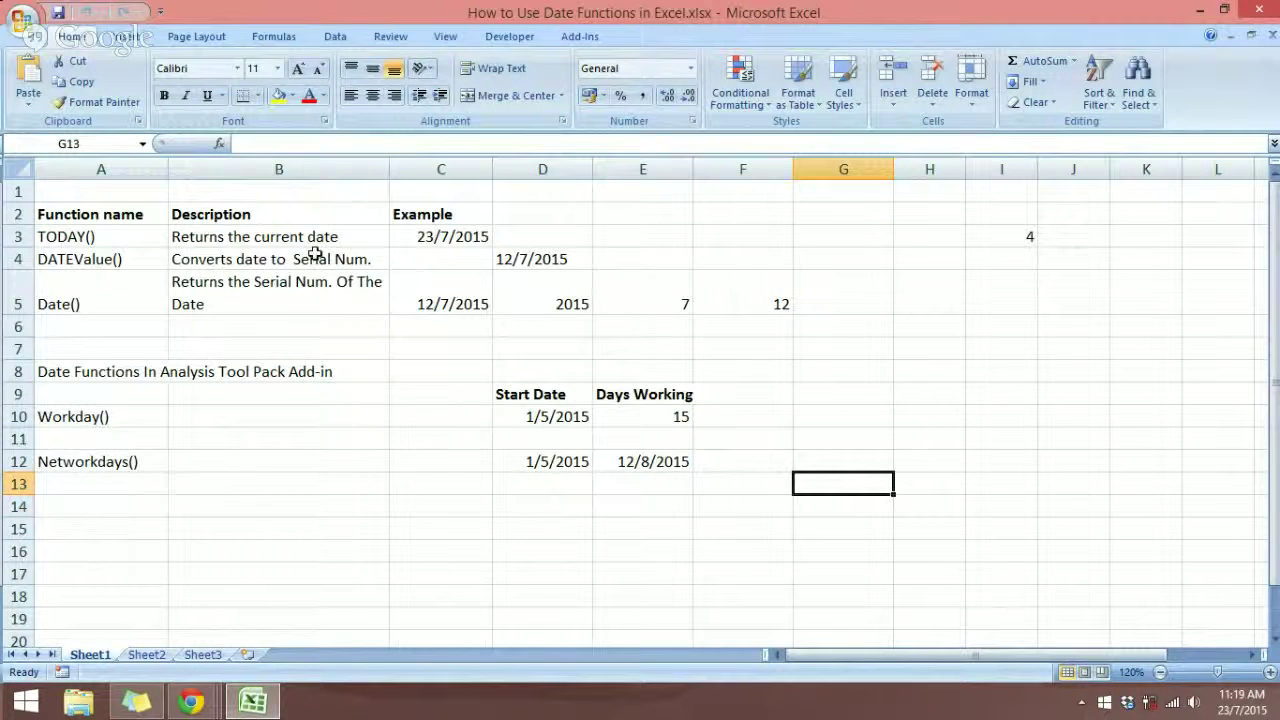
Replace the contents of C3, the TODAY() example, with the formula =TODAY().
{"action": "left_click", "coordinate": [106, 242]}
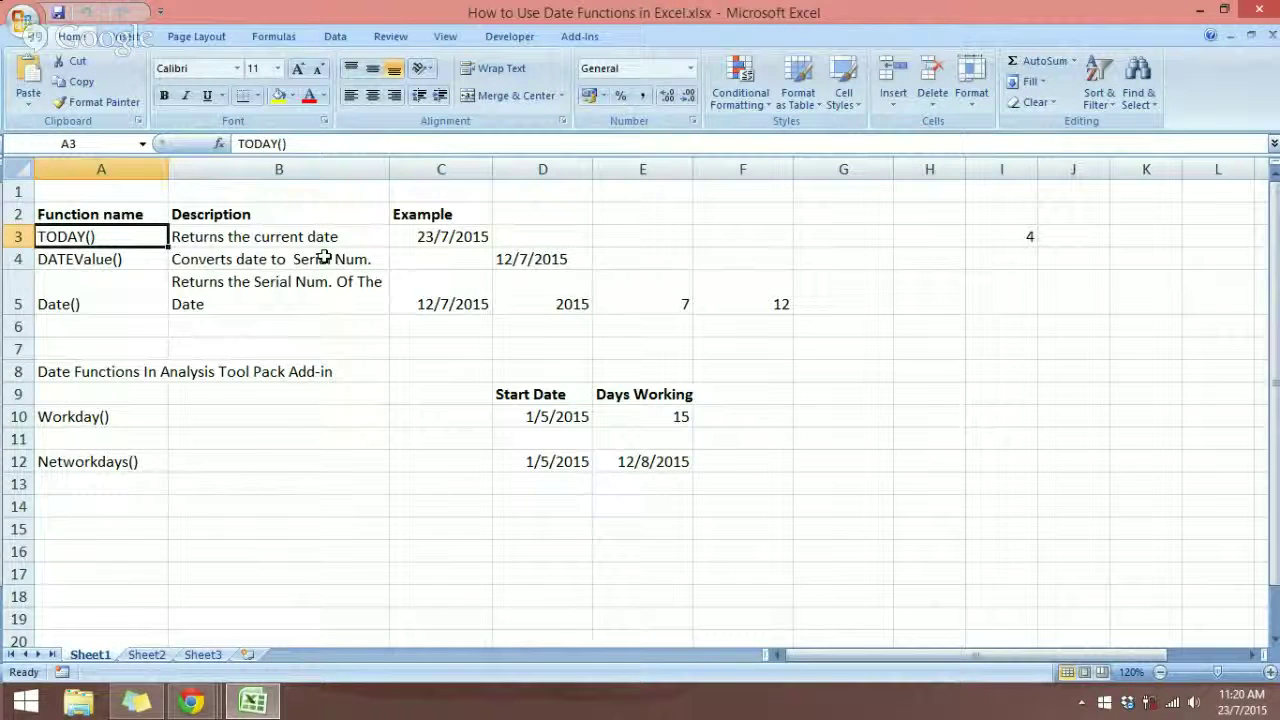
{"action": "left_click", "coordinate": [463, 236]}
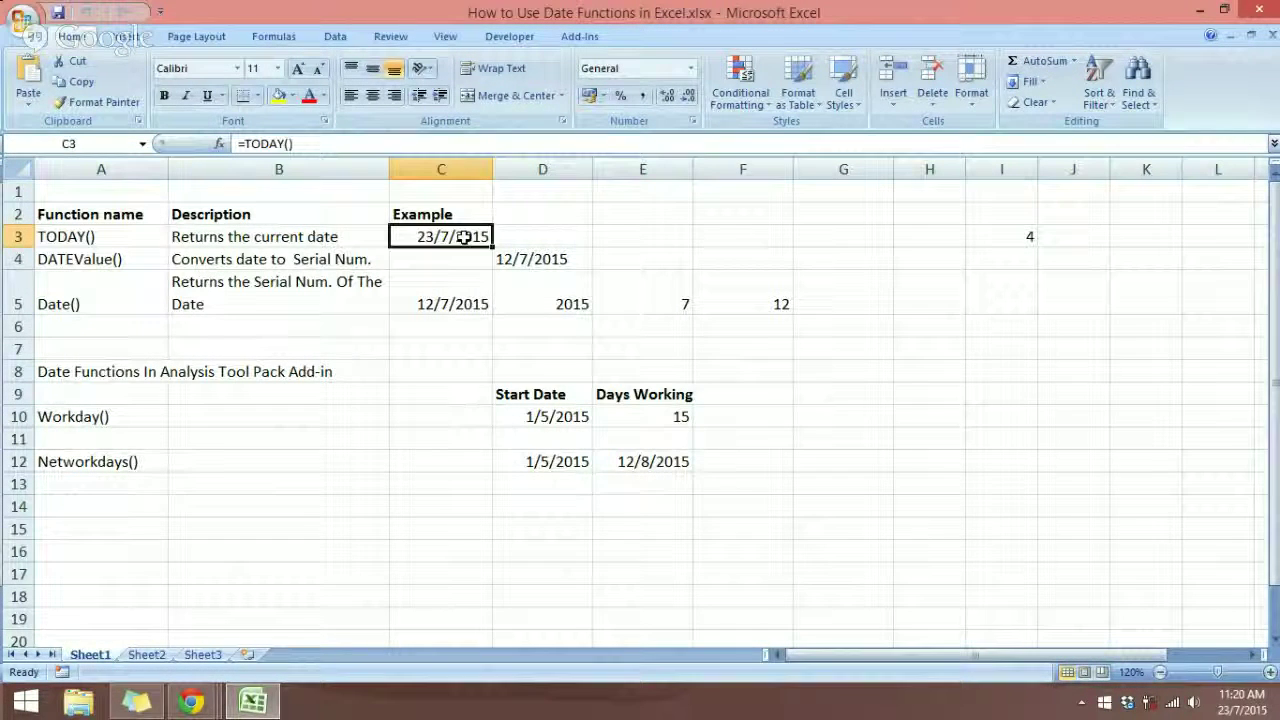
{"action": "key", "text": "Delete"}
{"action": "type", "text": "=t"}
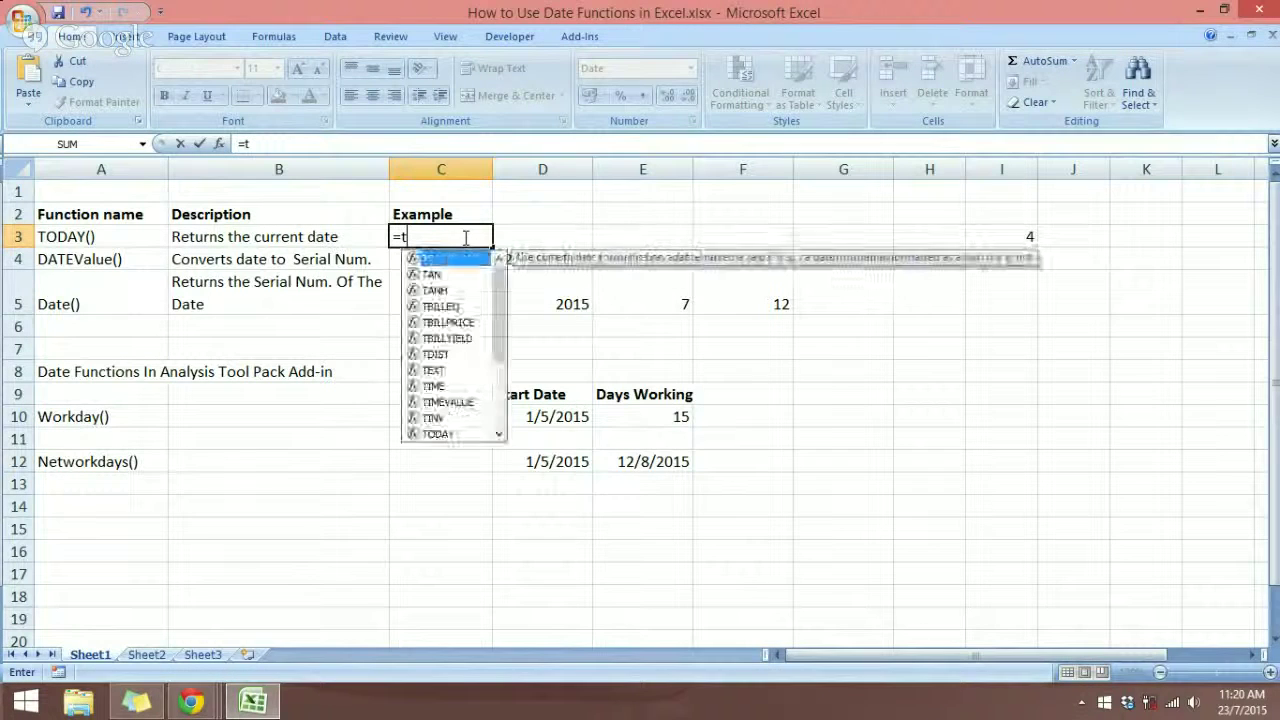
{"action": "type", "text": "oda"}
{"action": "key", "text": "Tab"}
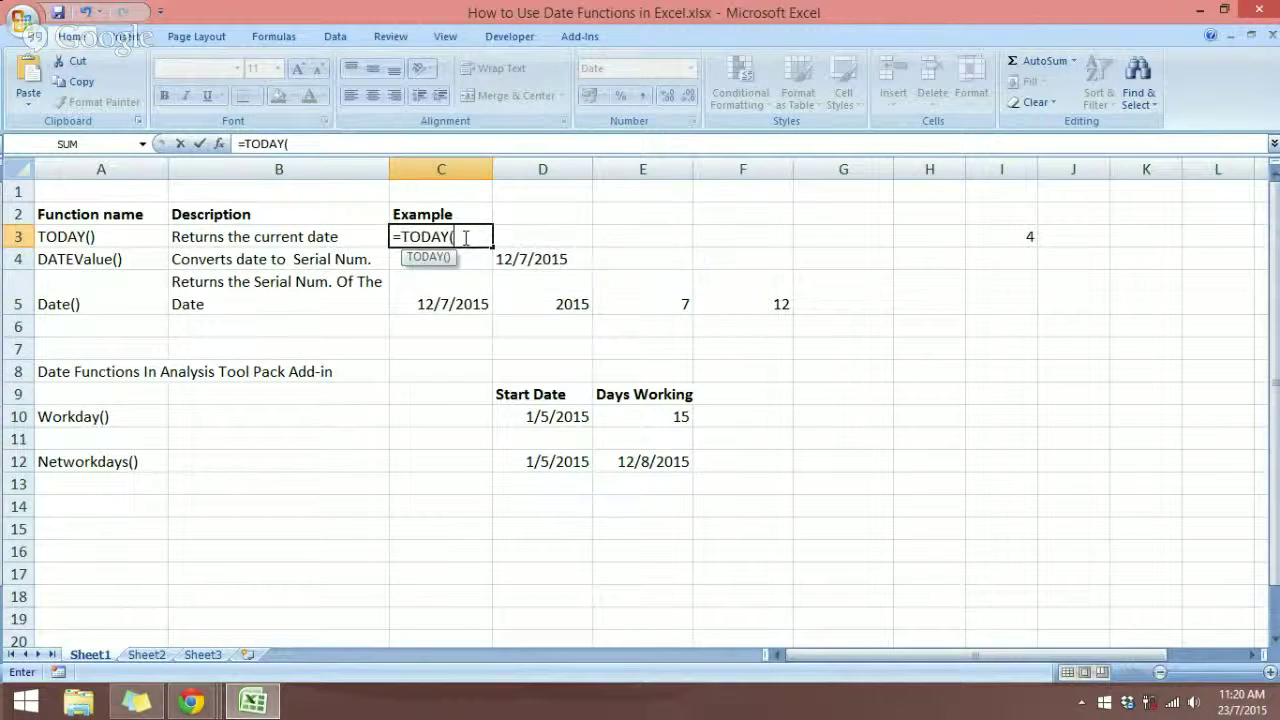
{"action": "type", "text": ")"}
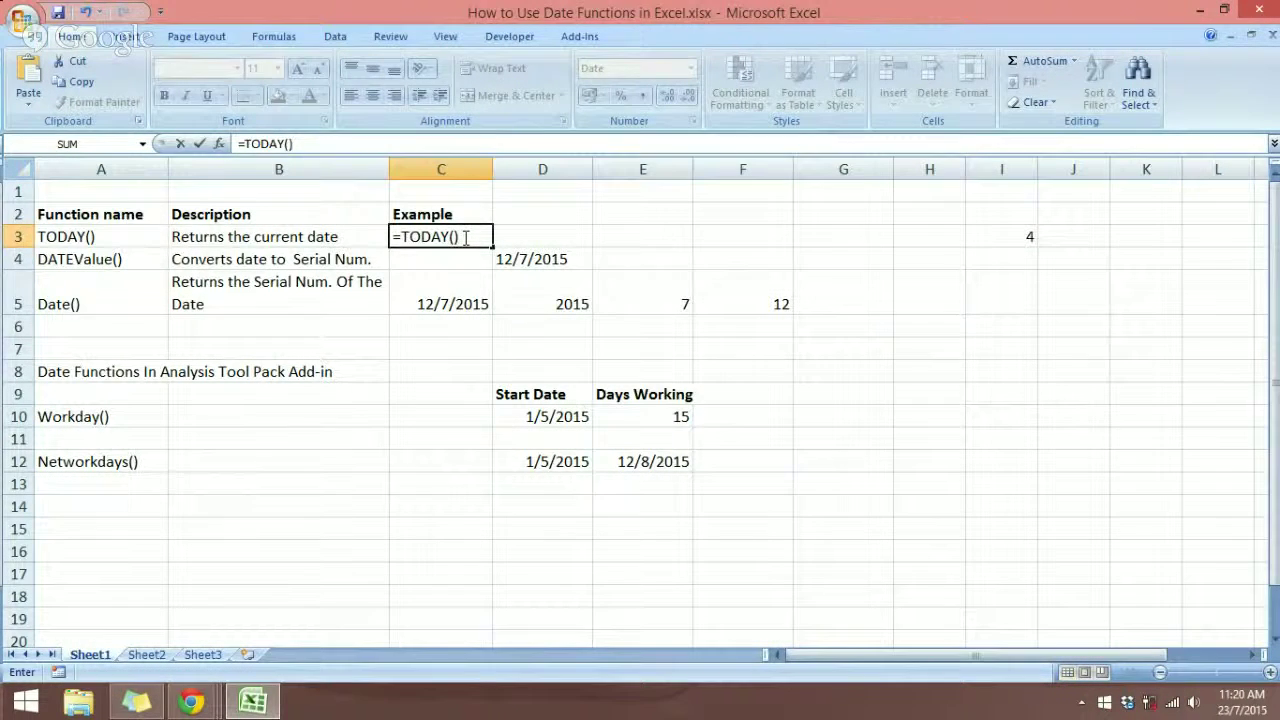
{"action": "key", "text": "Return"}
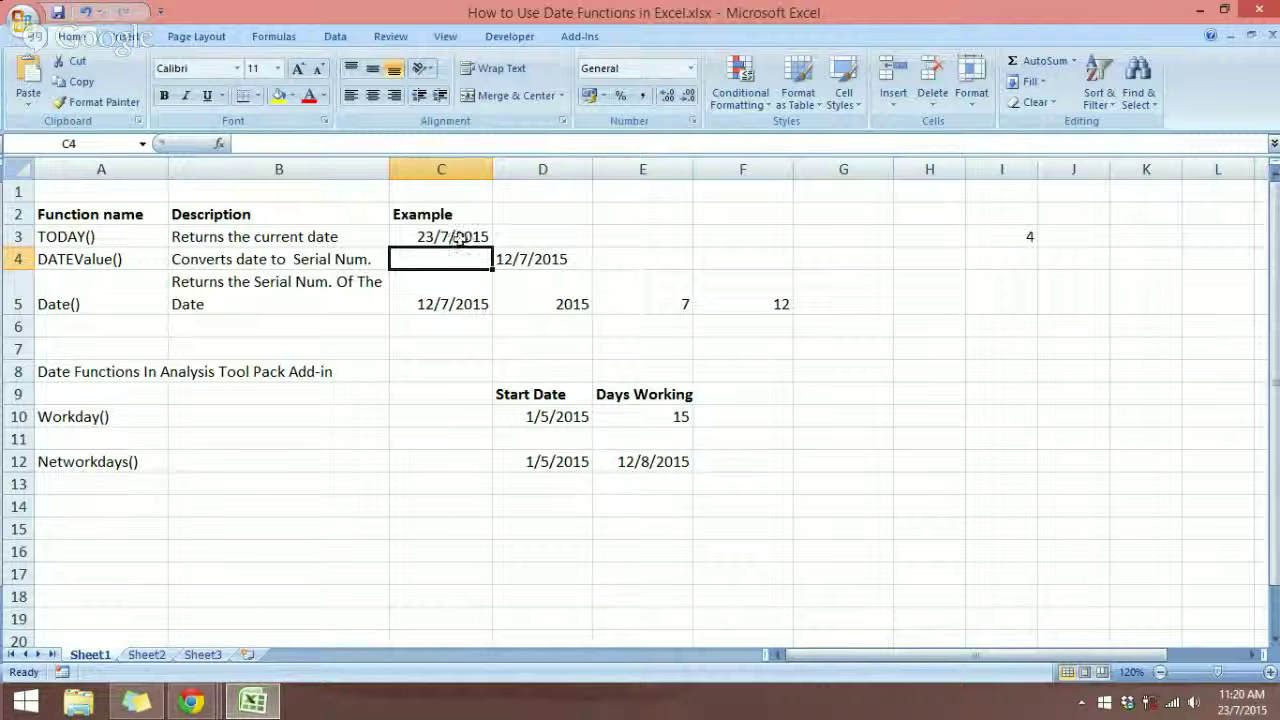
{"action": "left_click", "coordinate": [473, 236]}
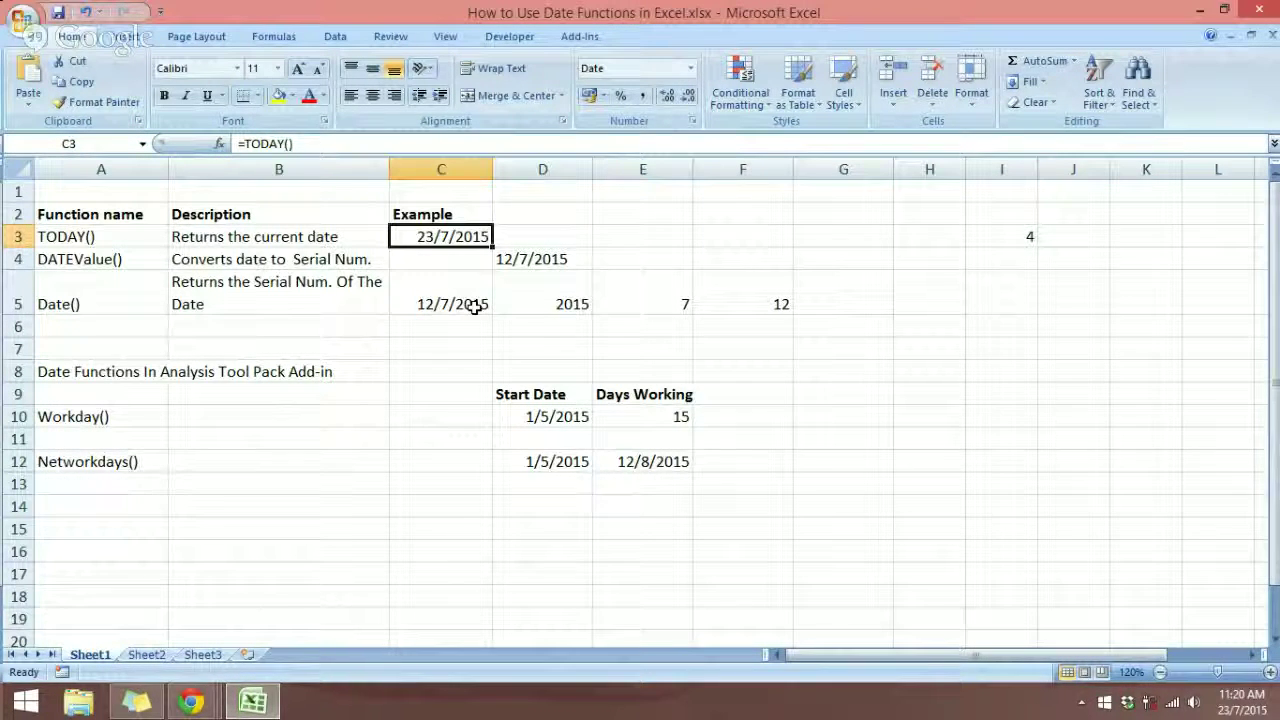
Enter the formula =NOW() in C4.
{"action": "left_click", "coordinate": [453, 261]}
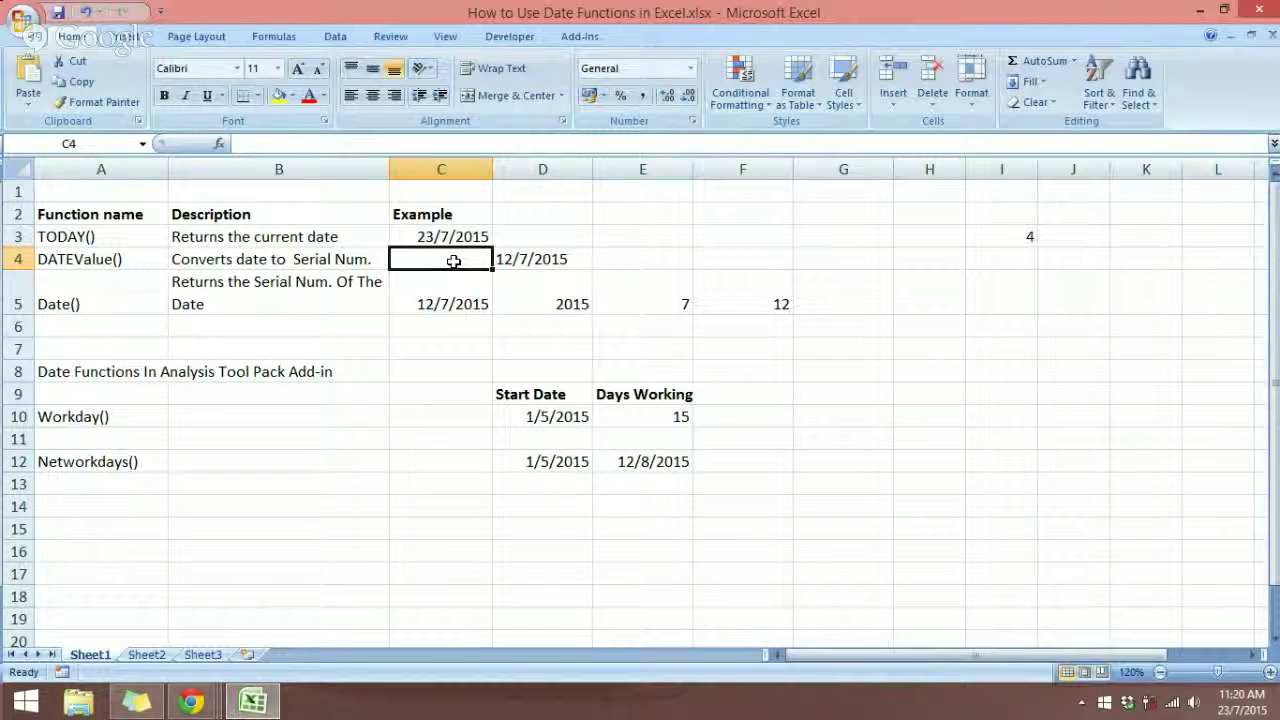
{"action": "type", "text": "=now"}
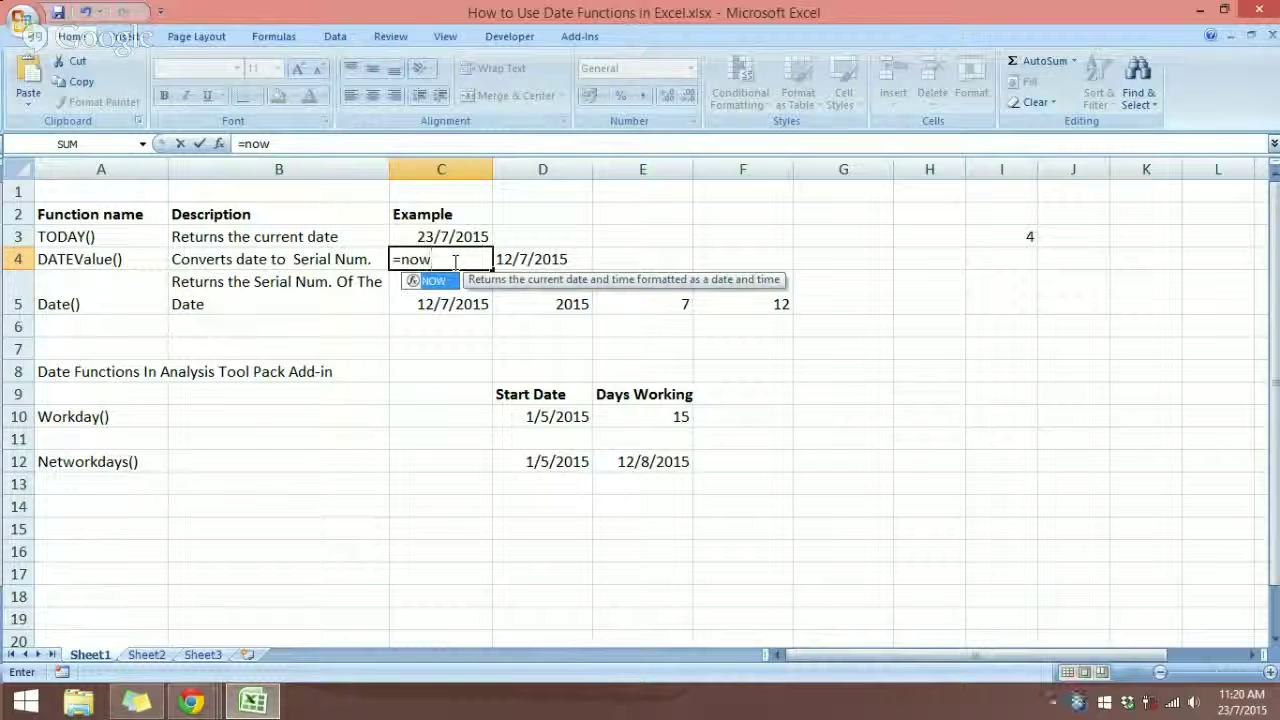
{"action": "key", "text": "Tab"}
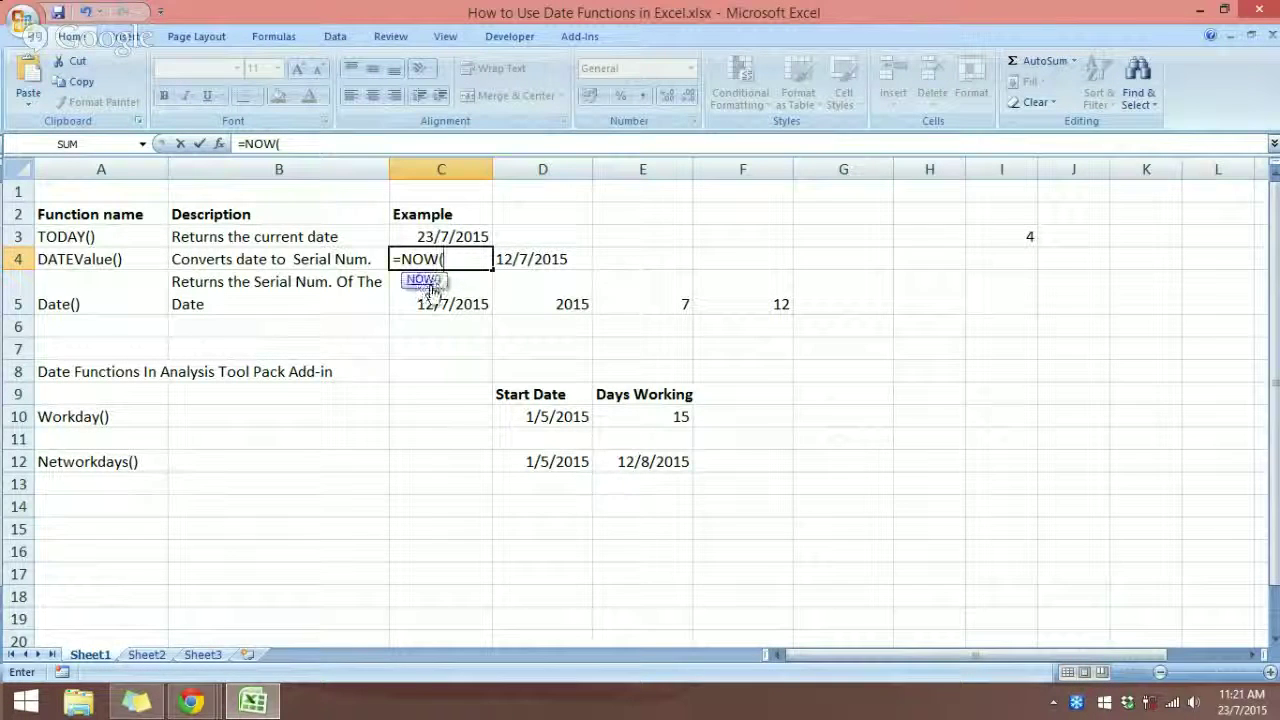
{"action": "type", "text": ")"}
{"action": "key", "text": "Return"}
Widen column C enough to show the full date and time in C4.
{"action": "left_click", "coordinate": [440, 170]}
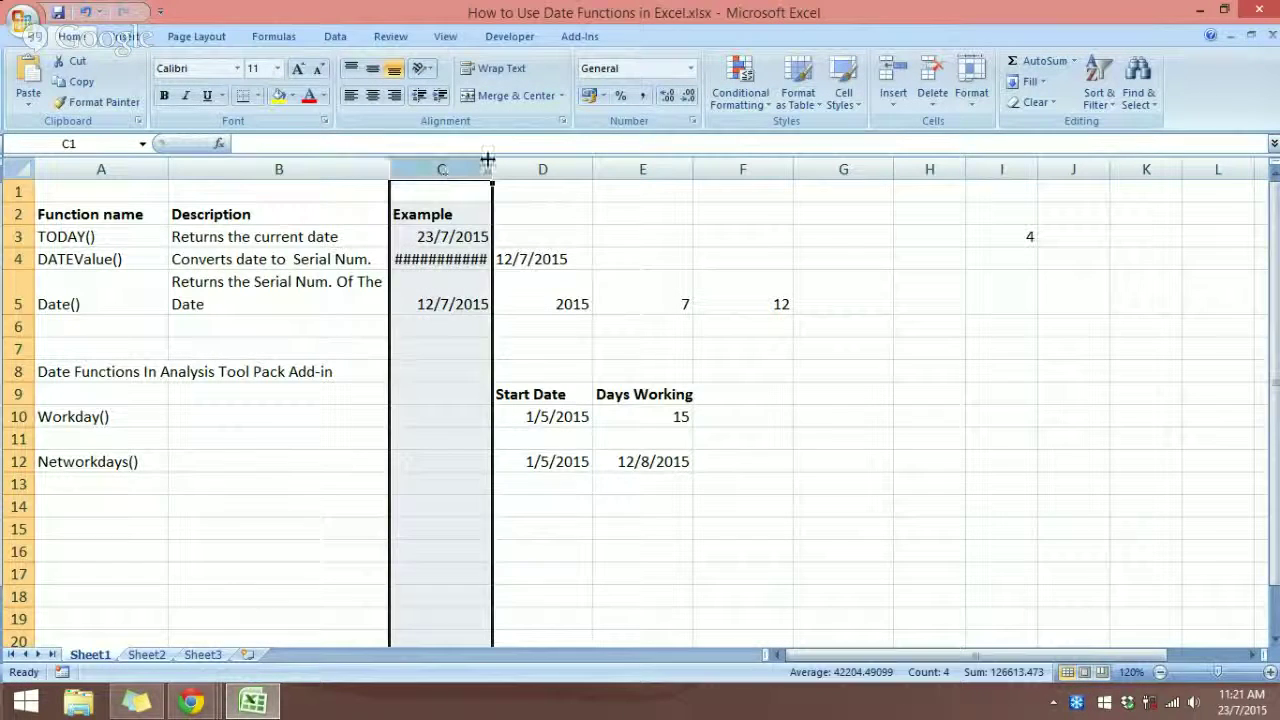
{"action": "left_click_drag", "start_coordinate": [488, 159], "coordinate": [558, 161]}
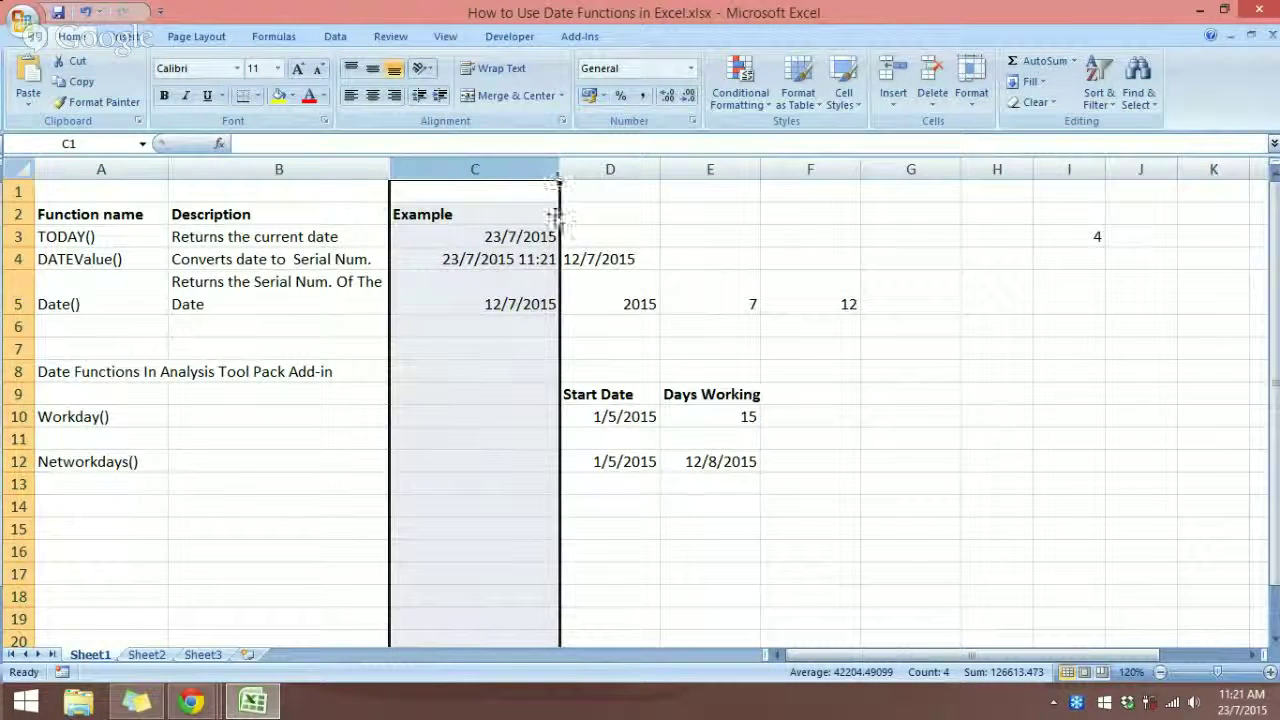
{"action": "left_click", "coordinate": [525, 259]}
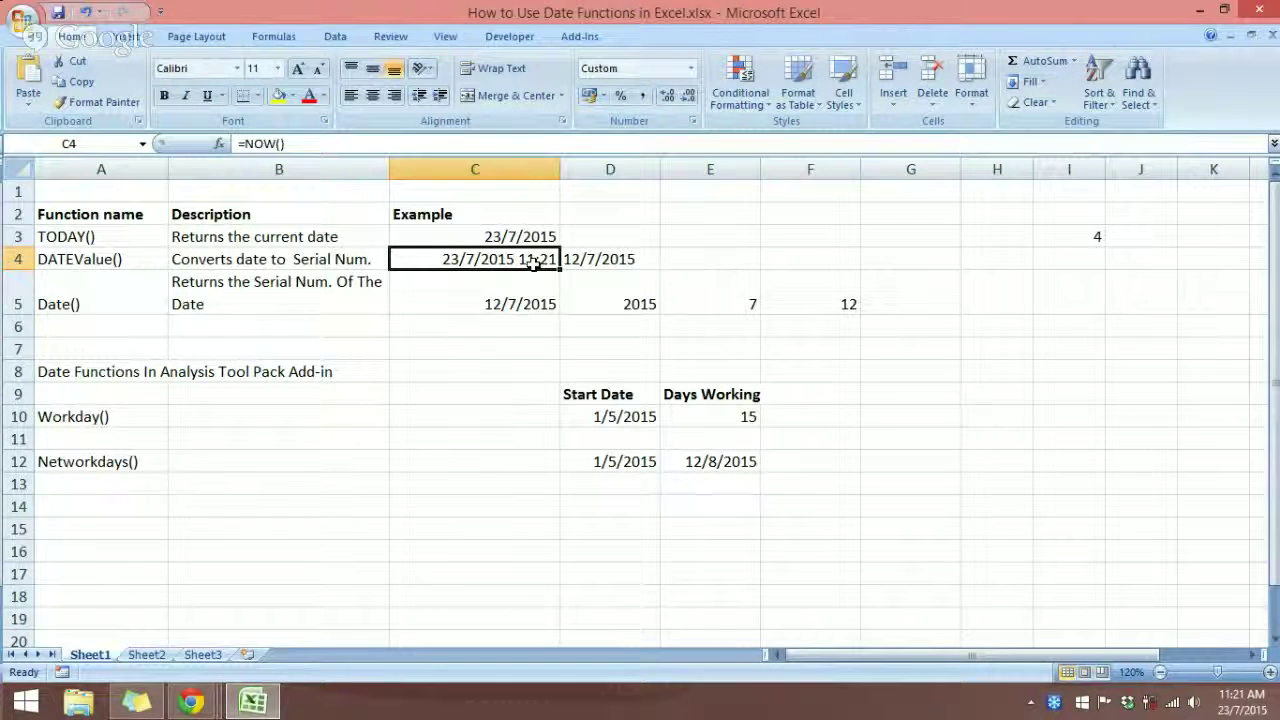
Clear the NOW formula from C4 and zoom the worksheet in to 130%.
{"action": "key", "text": "BackSpace"}
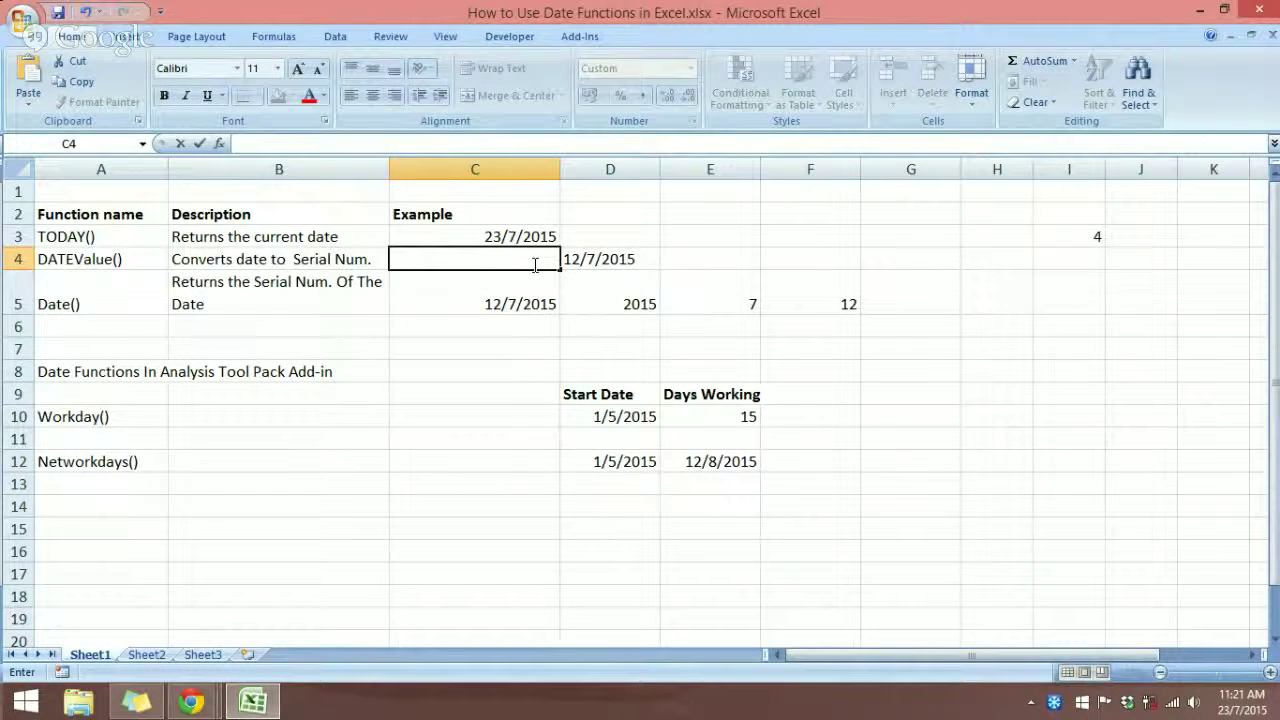
{"action": "left_click", "coordinate": [50, 259]}
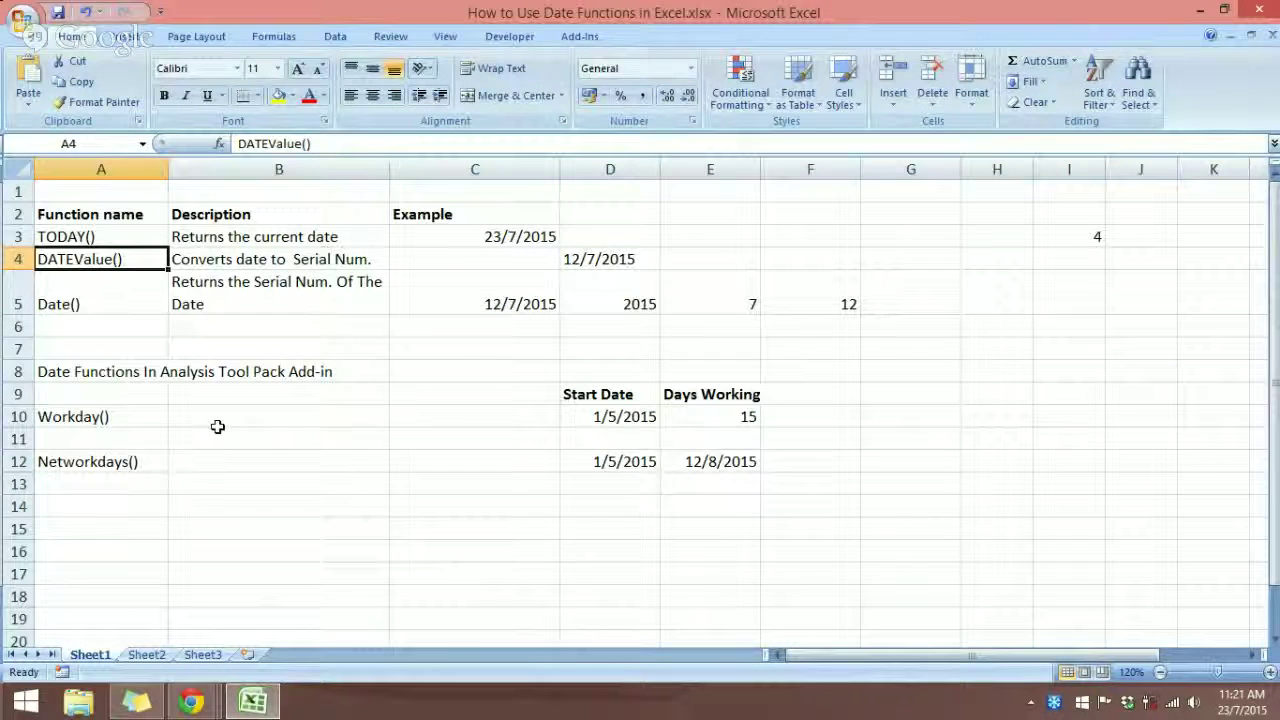
{"action": "left_click", "coordinate": [808, 445]}
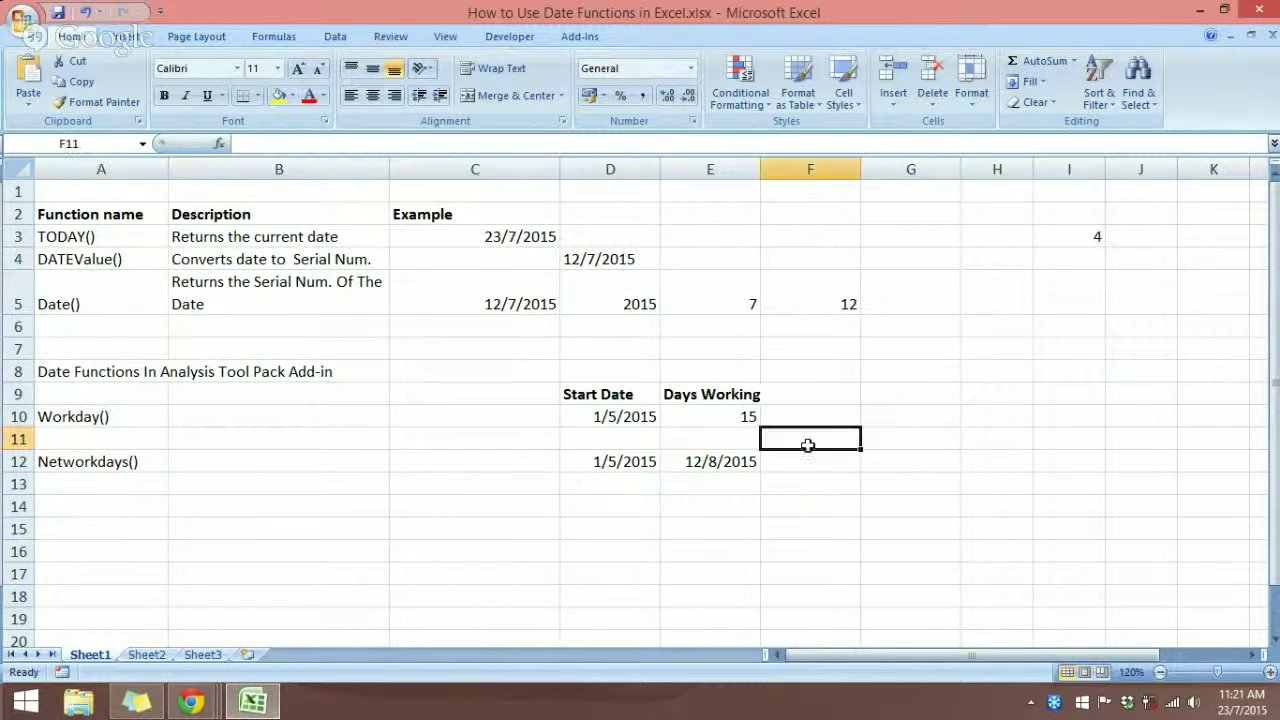
{"action": "left_click", "coordinate": [1268, 672]}
{"action": "left_click", "coordinate": [148, 366]}
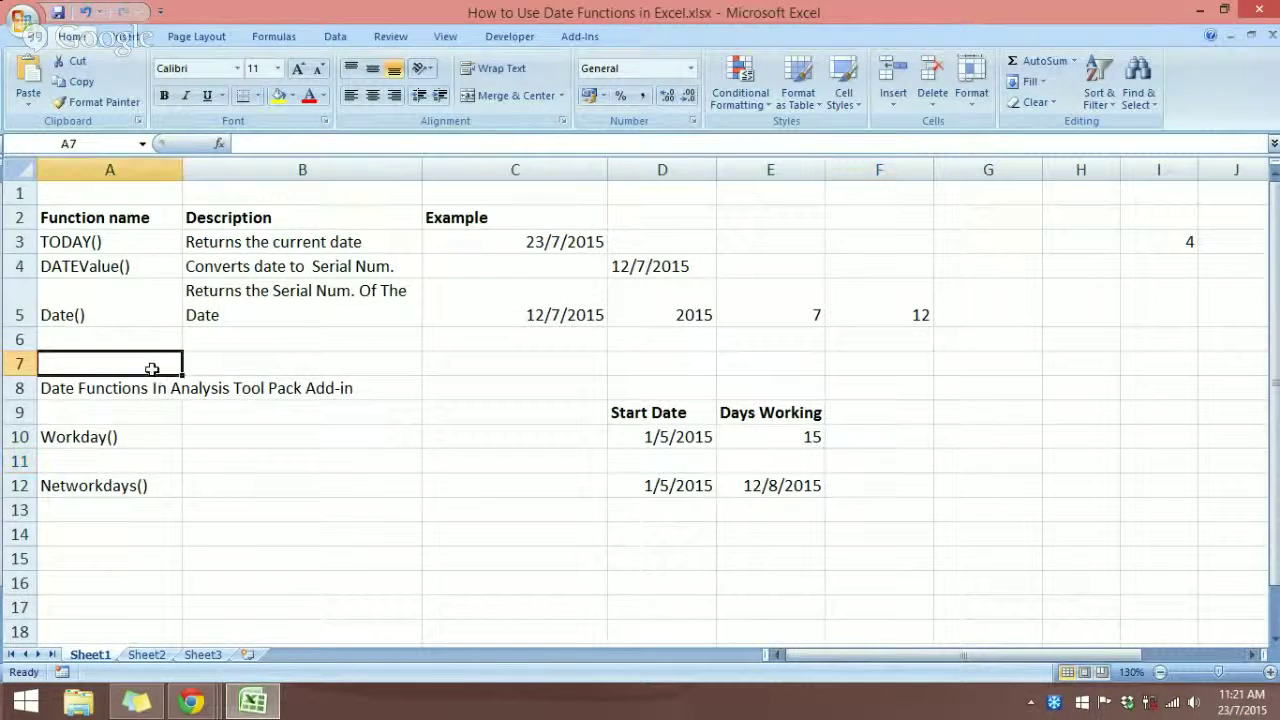
{"action": "left_click", "coordinate": [134, 266]}
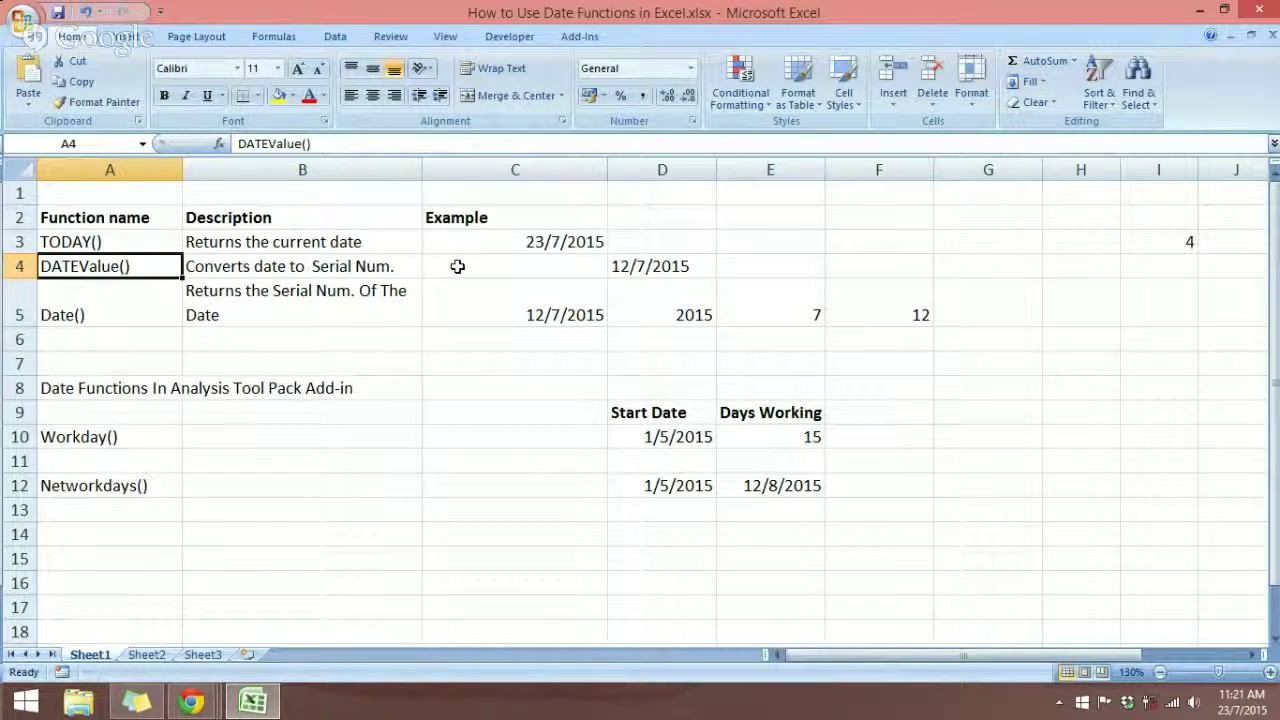
Enter the date 5/1/2011 in C4 of the DATEValue() row.
{"action": "left_click", "coordinate": [561, 246]}
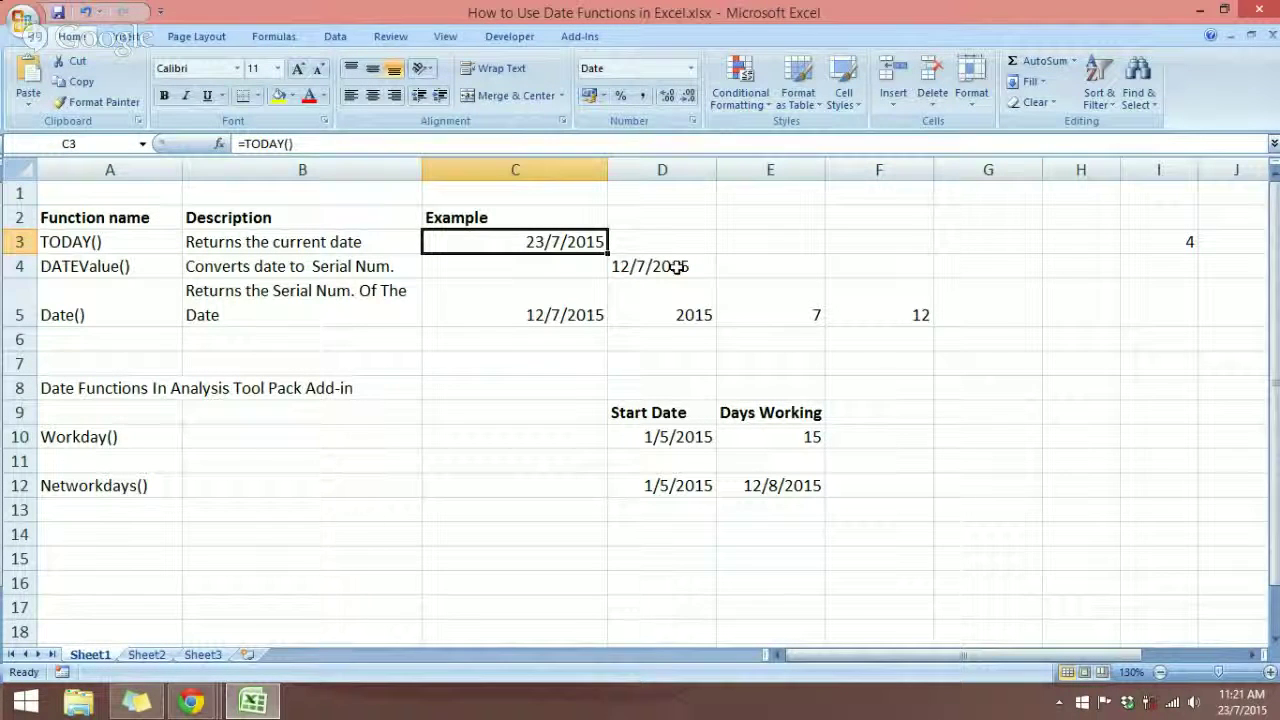
{"action": "left_click", "coordinate": [582, 266]}
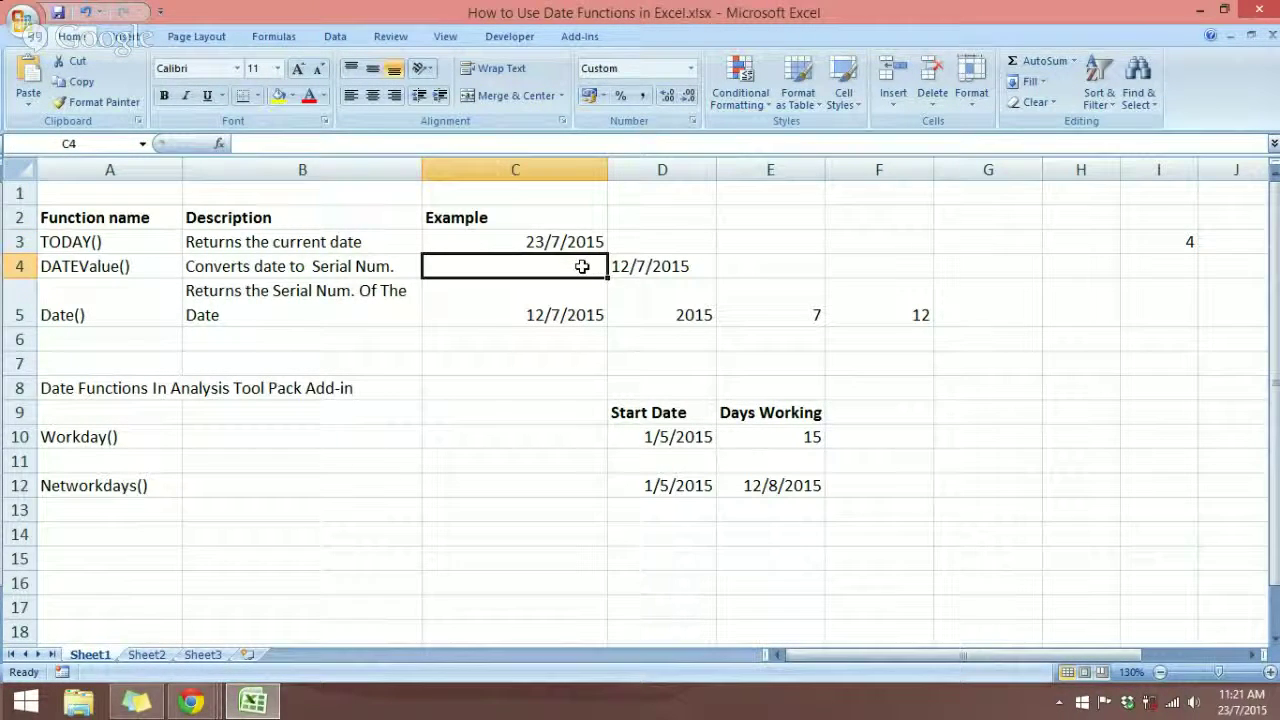
{"action": "type", "text": "5/1"}
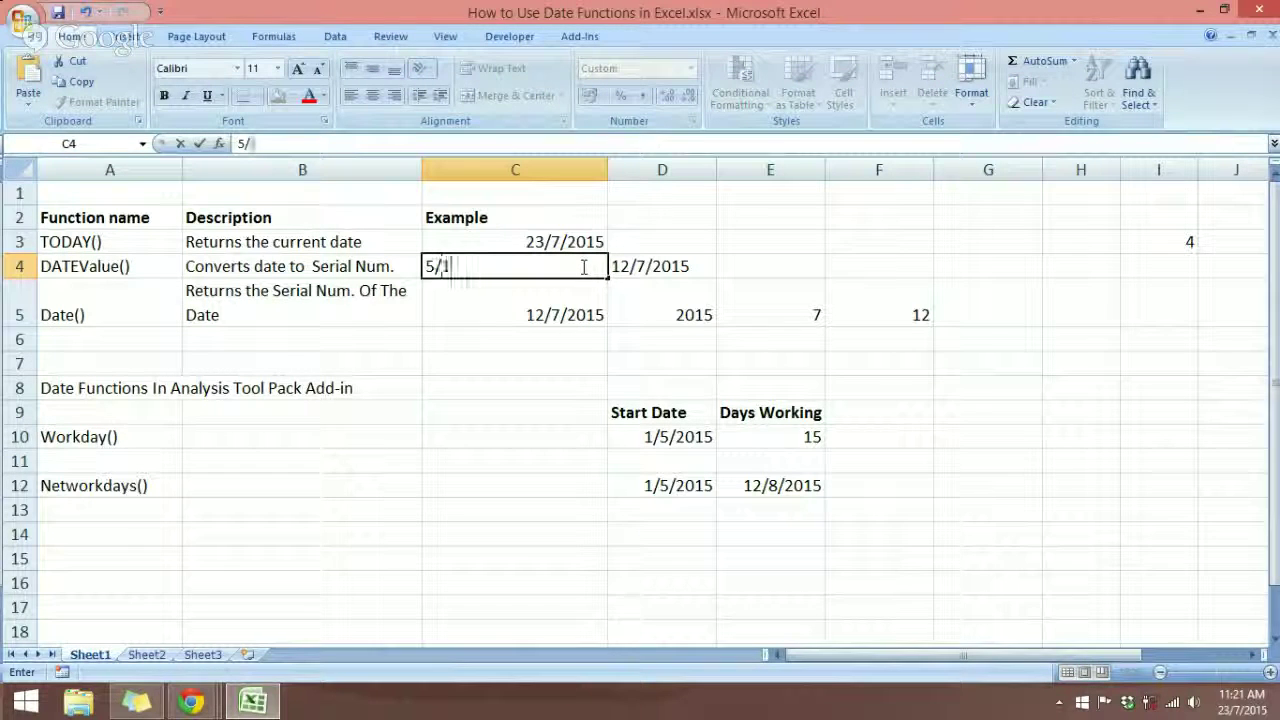
{"action": "type", "text": "/2011"}
{"action": "key", "text": "Return"}
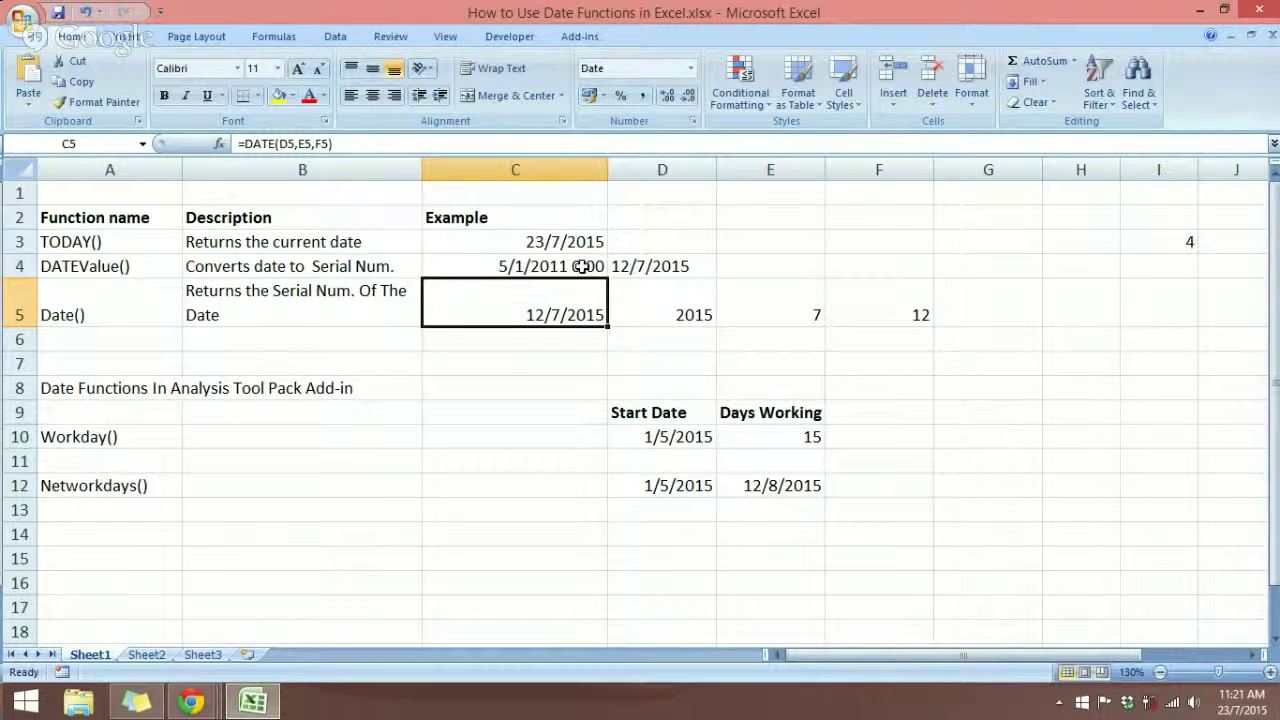
Replace the date in C4 with 5/25/11.
{"action": "left_click", "coordinate": [582, 266]}
{"action": "key", "text": "BackSpace"}
{"action": "type", "text": "5"}
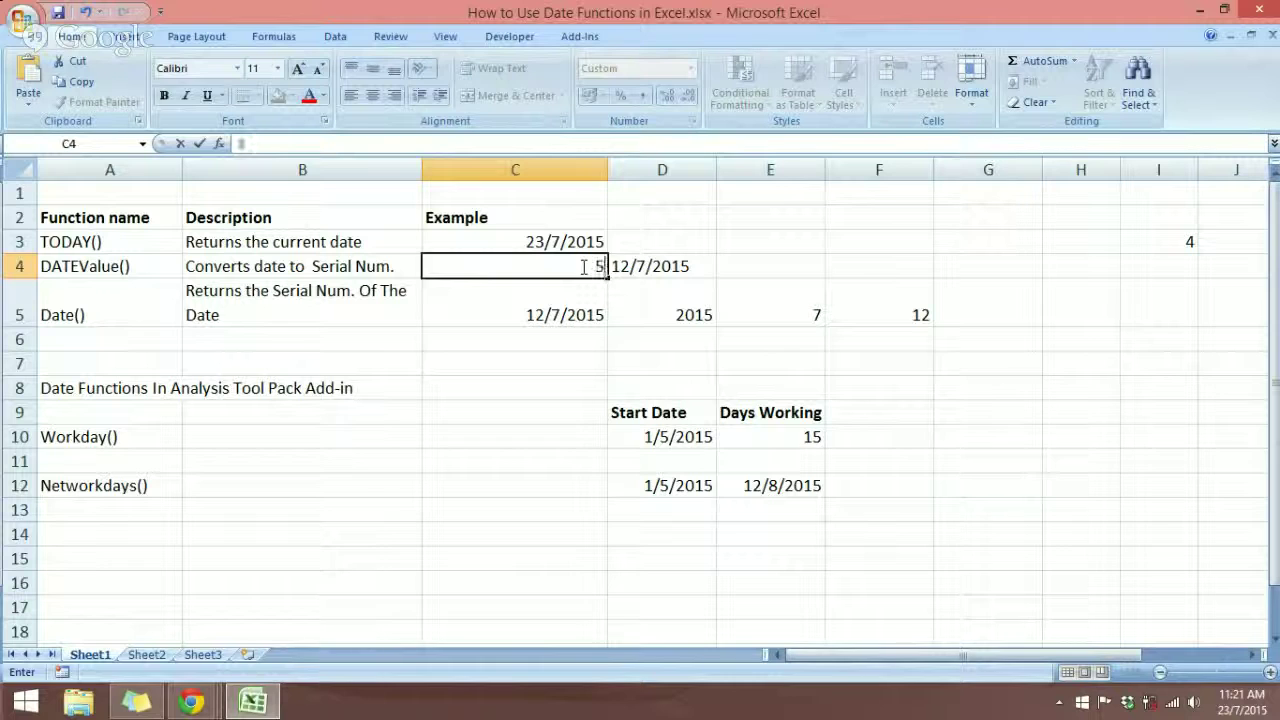
{"action": "type", "text": "/25/"}
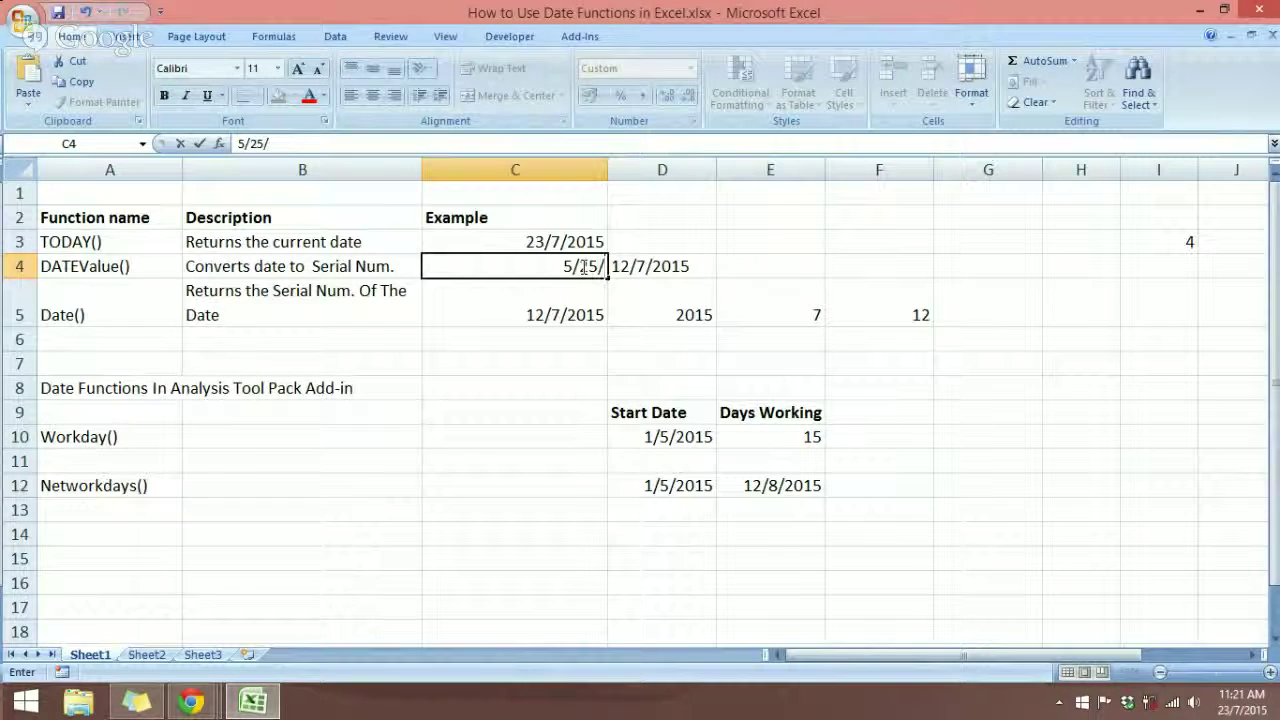
{"action": "type", "text": "11"}
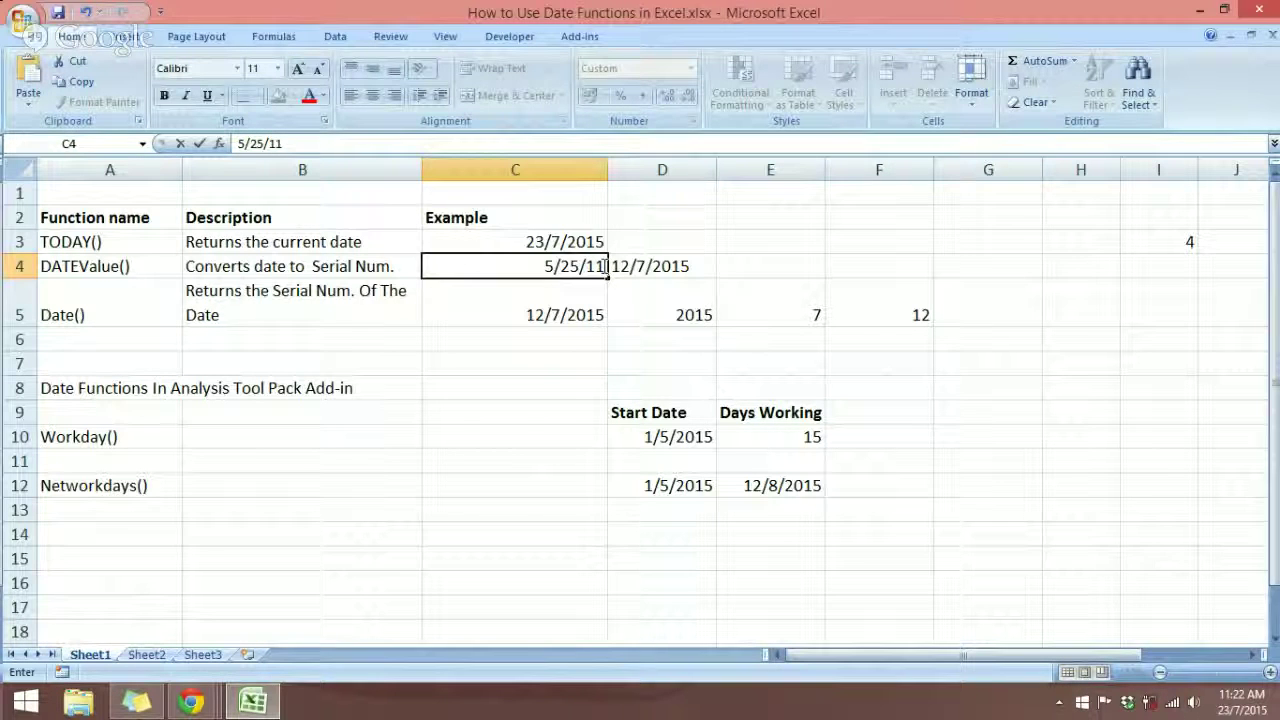
{"action": "key", "text": "Return"}
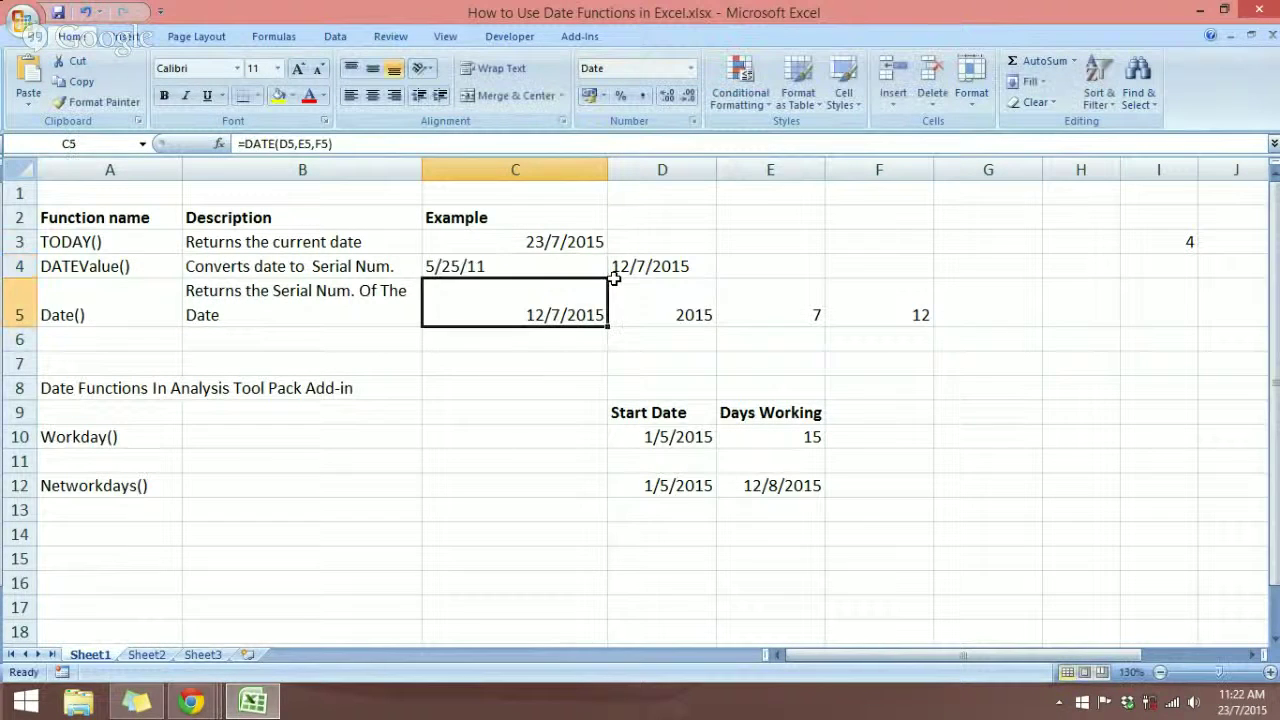
Compare the date entries in C3, C4, D4 and C5, and clear the sample dates from C4 and D4.
{"action": "left_click", "coordinate": [533, 265]}
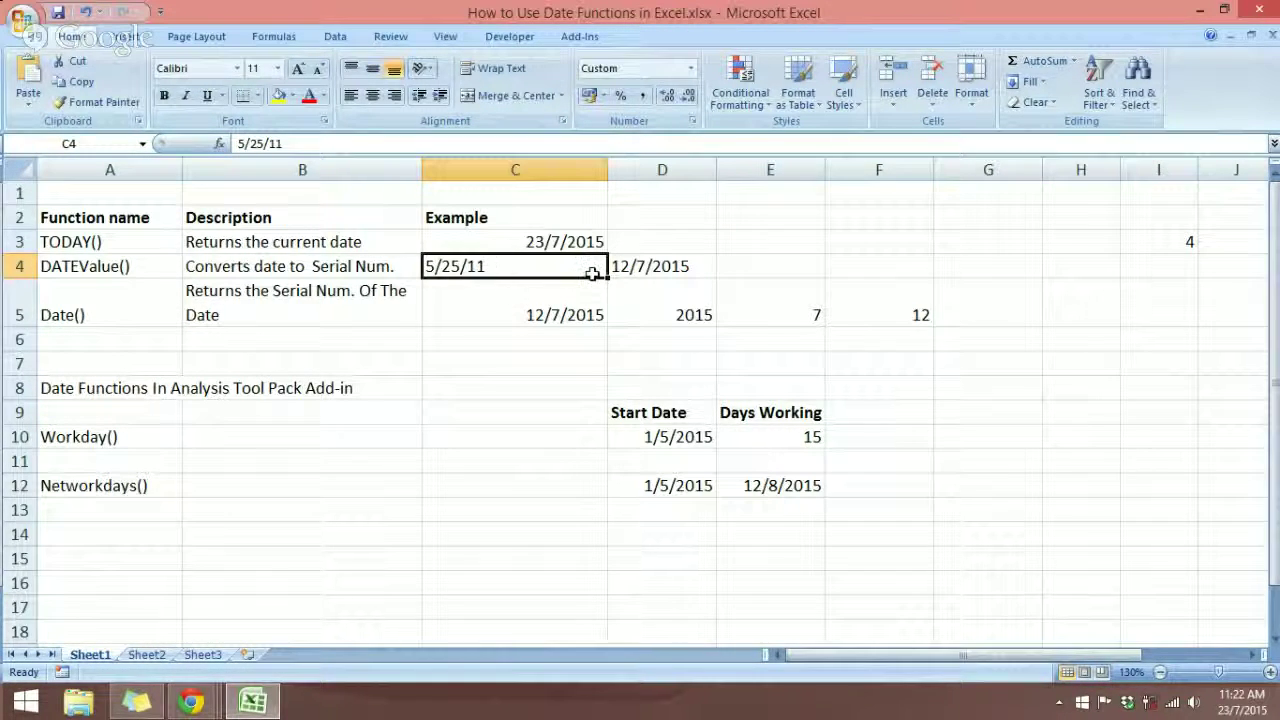
{"action": "left_click", "coordinate": [634, 271]}
{"action": "left_click", "coordinate": [572, 246]}
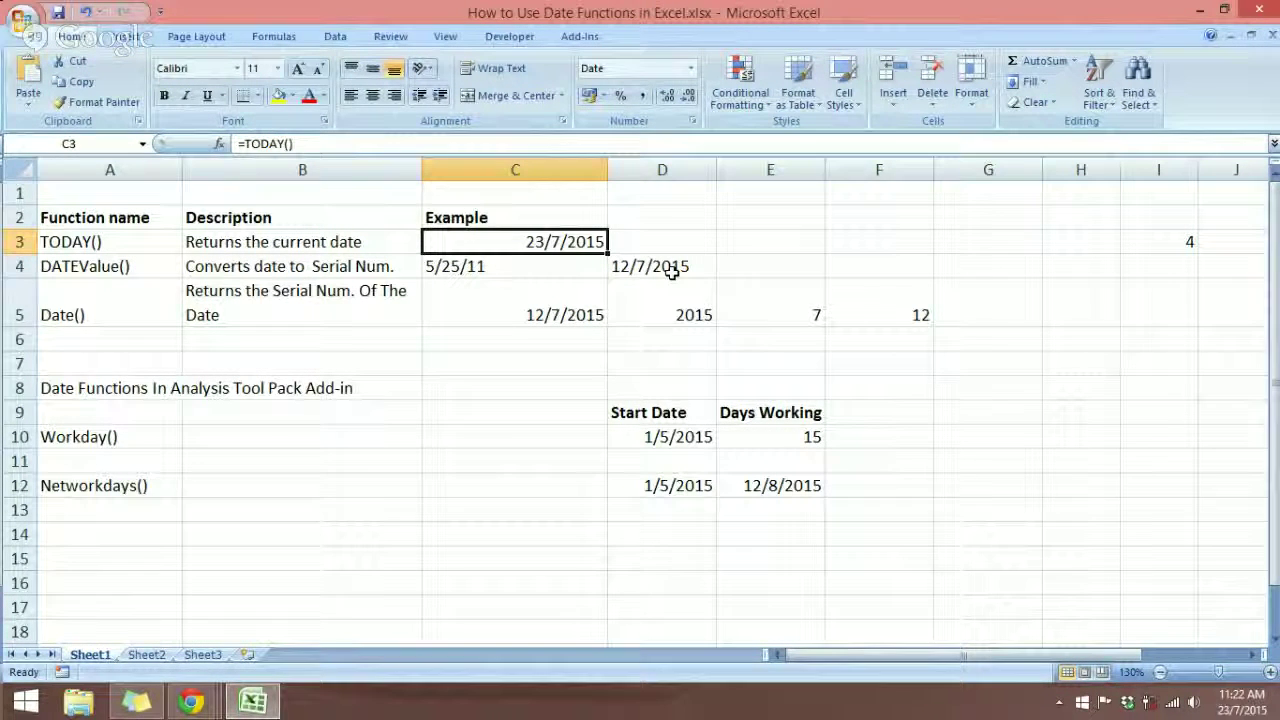
{"action": "left_click", "coordinate": [676, 270]}
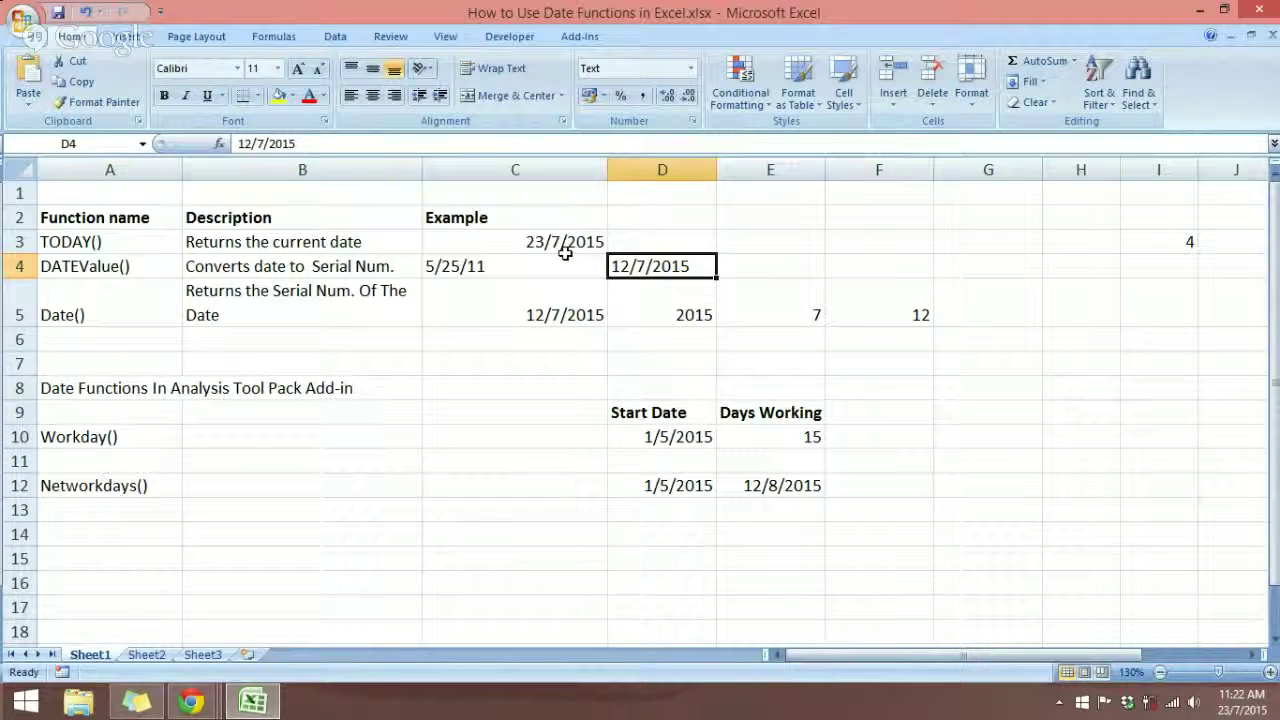
{"action": "left_click", "coordinate": [575, 303]}
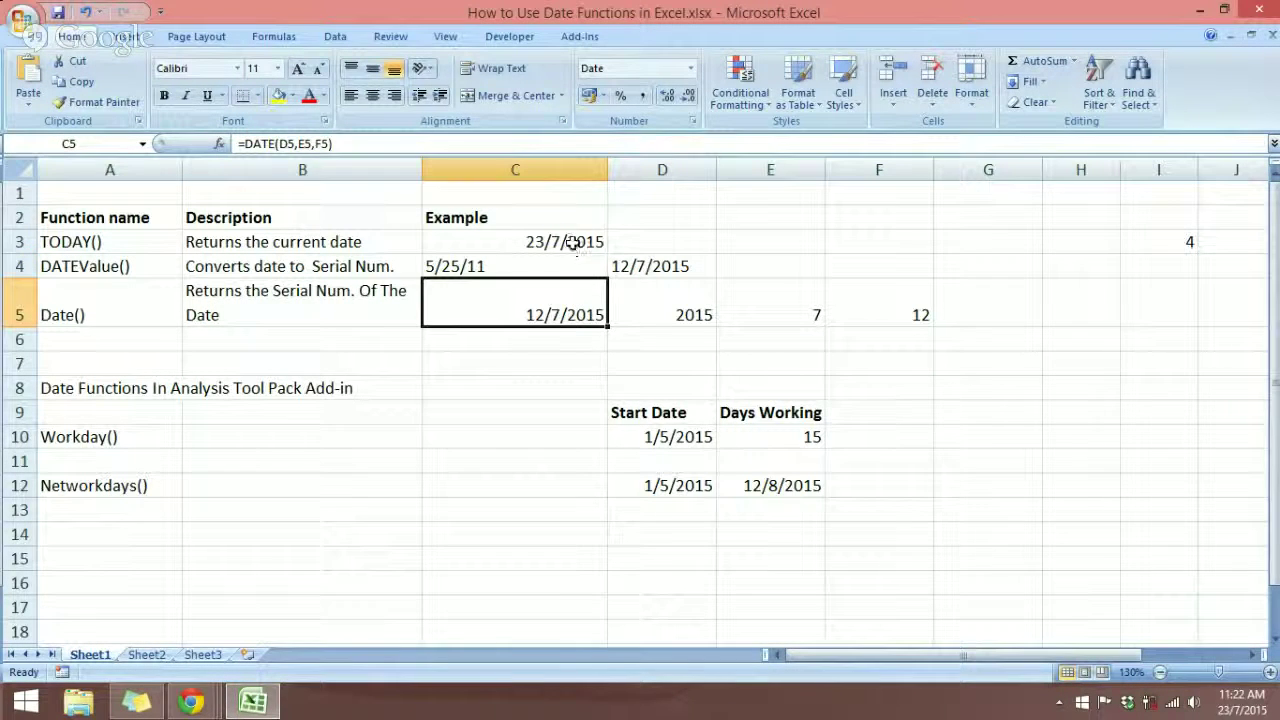
{"action": "left_click", "coordinate": [571, 243]}
{"action": "left_click", "coordinate": [591, 266]}
{"action": "key", "text": "BackSpace"}
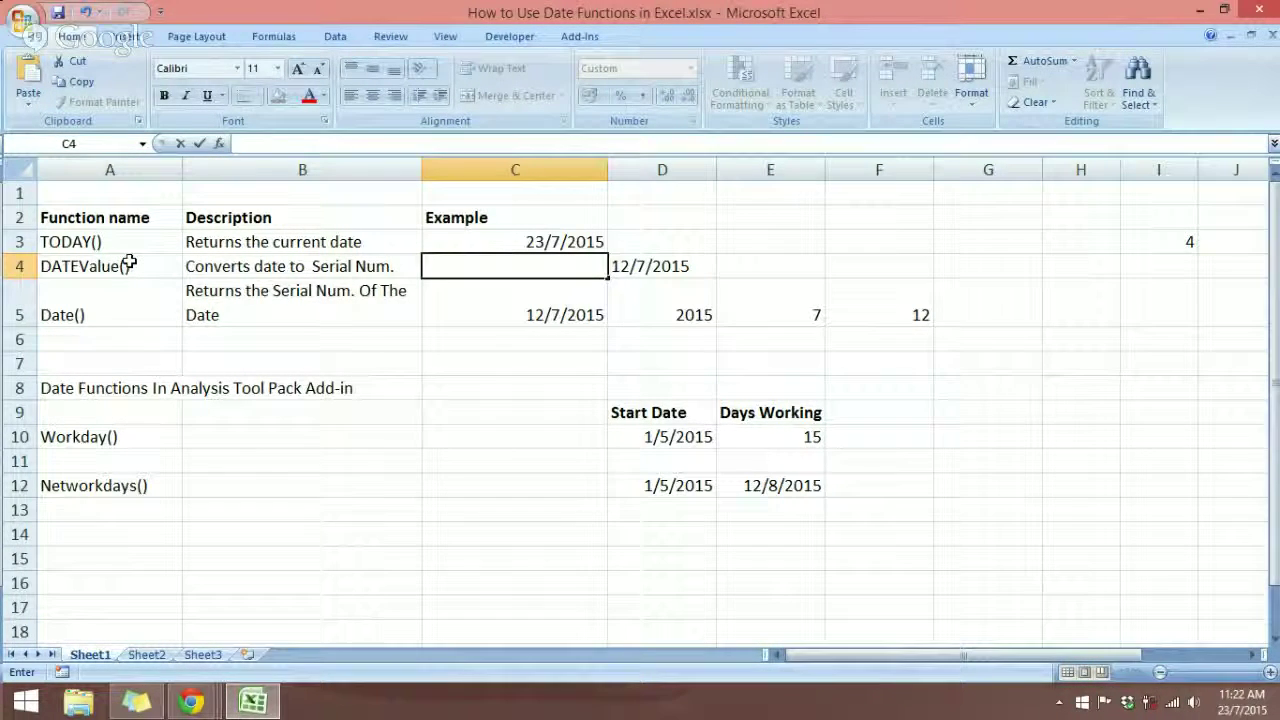
{"action": "left_click", "coordinate": [641, 276]}
{"action": "key", "text": "Delete"}
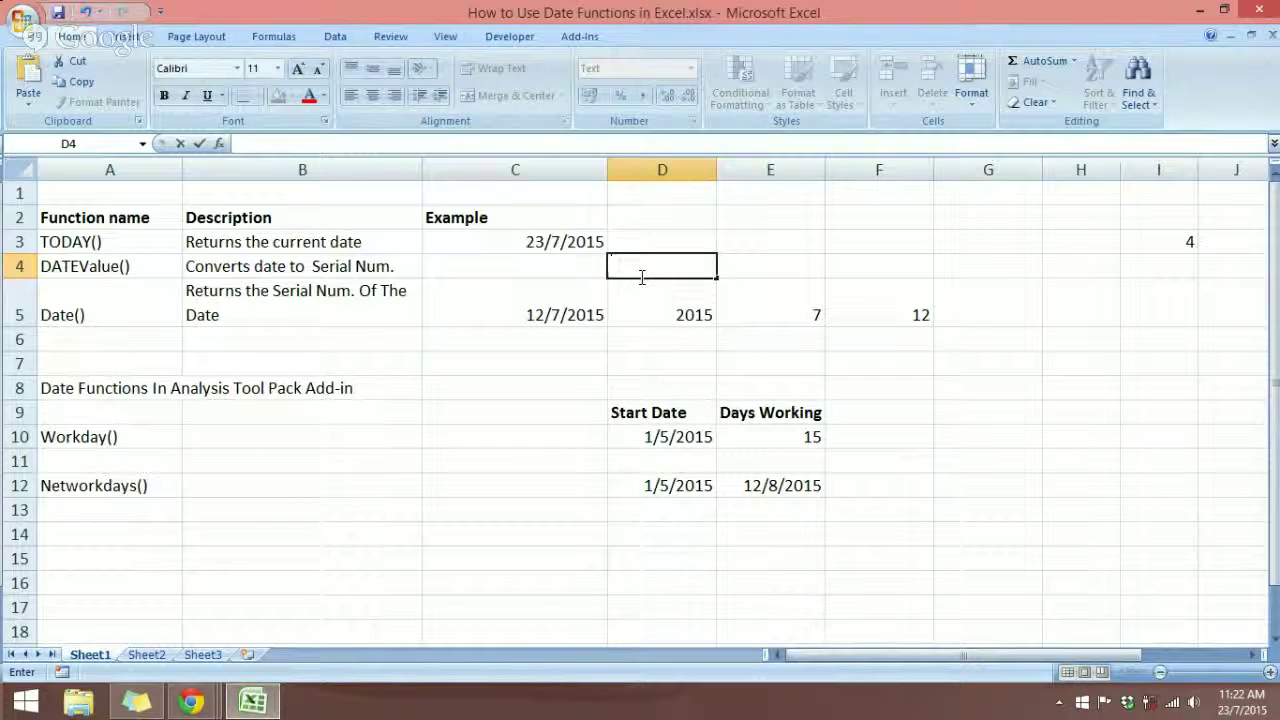
Try to convert the TODAY() example date to a serial number by entering =DATEVALUE(C3) in C4.
{"action": "left_click", "coordinate": [584, 267]}
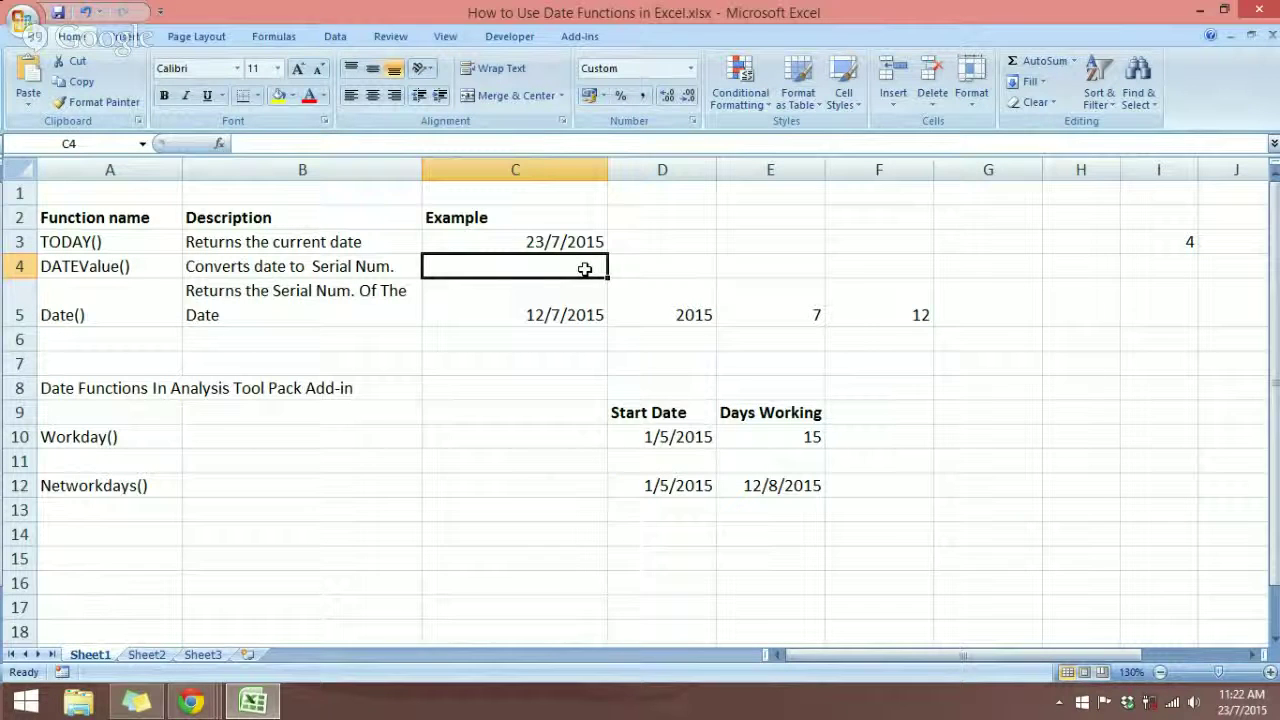
{"action": "type", "text": "=date"}
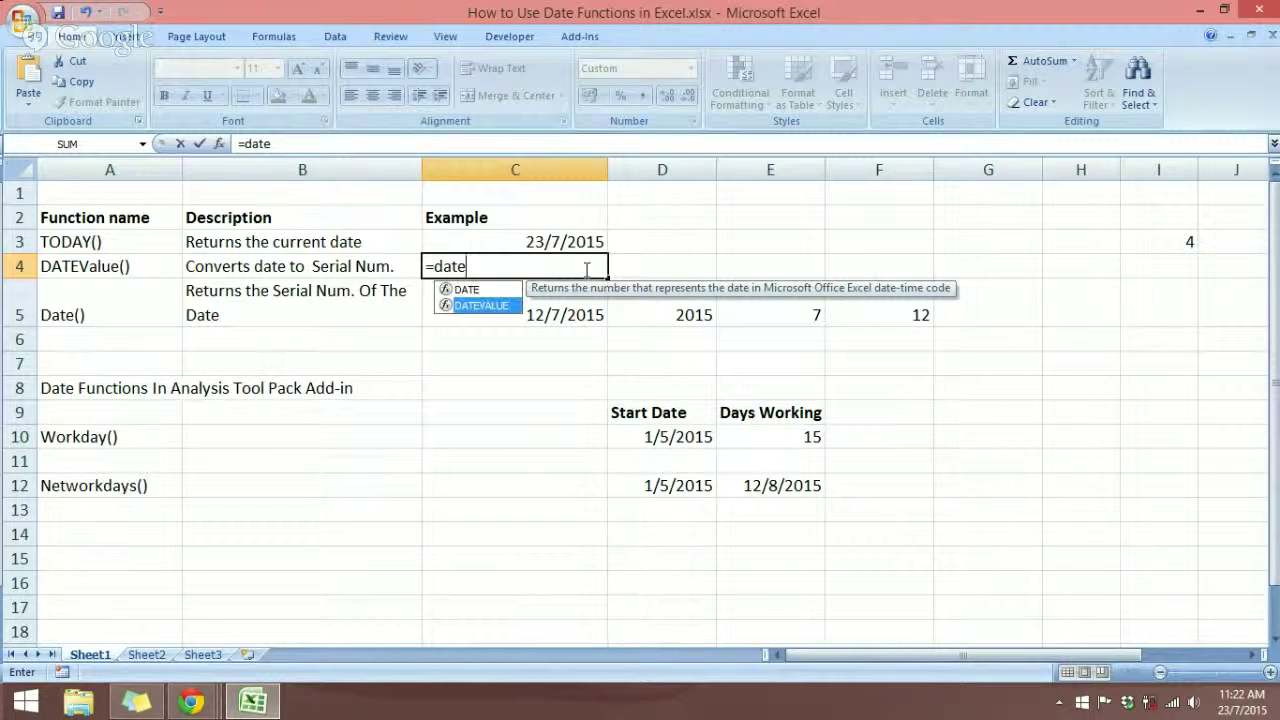
{"action": "key", "text": "Down"}
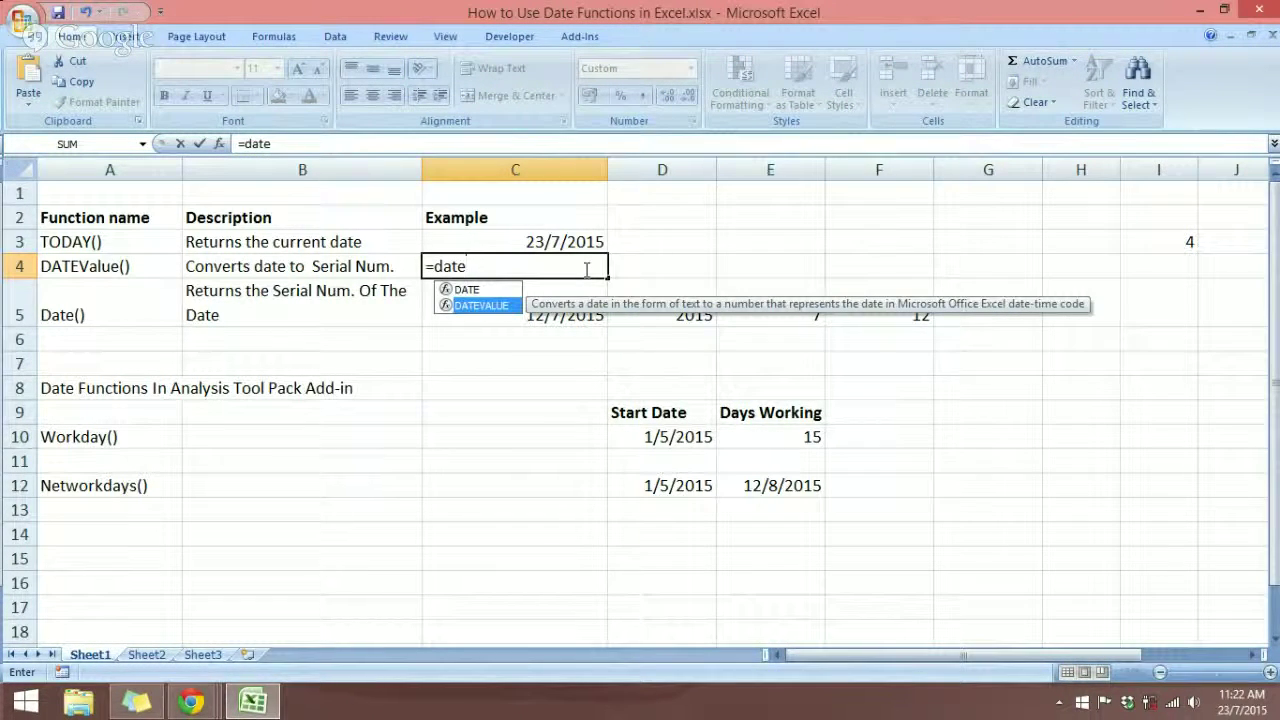
{"action": "key", "text": "Tab"}
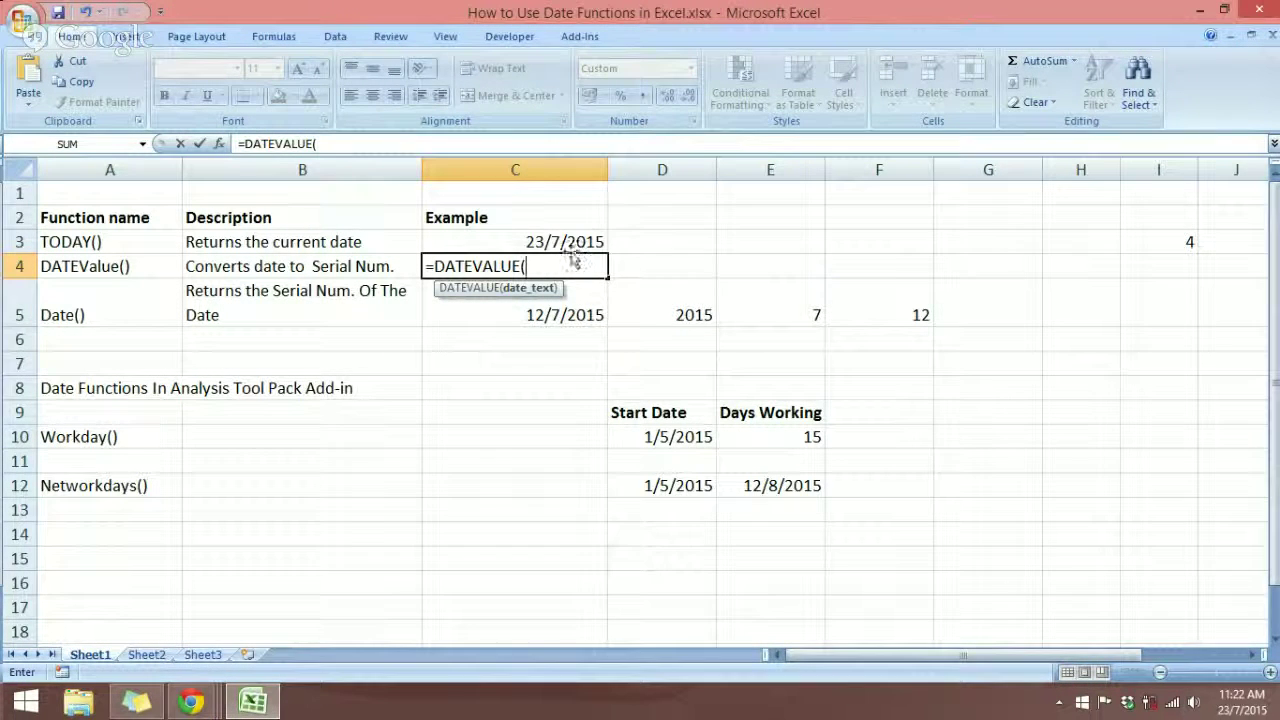
{"action": "left_click", "coordinate": [566, 242]}
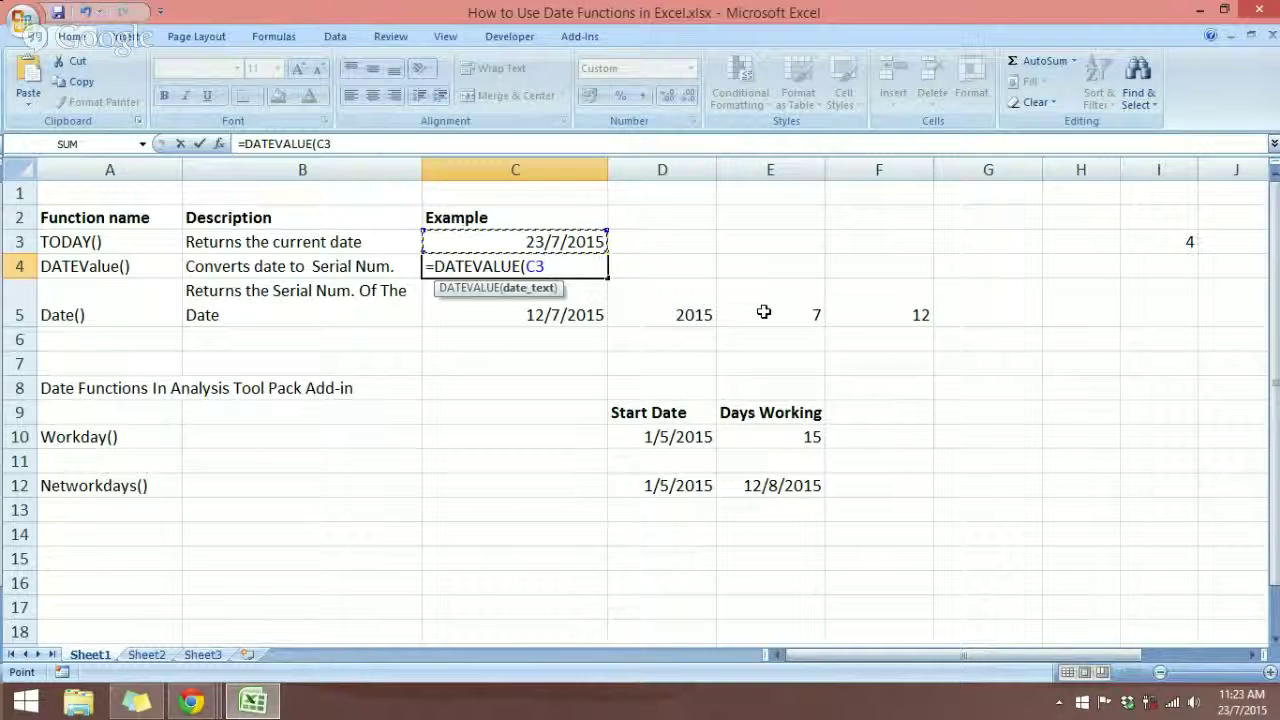
{"action": "type", "text": ")"}
{"action": "key", "text": "Return"}
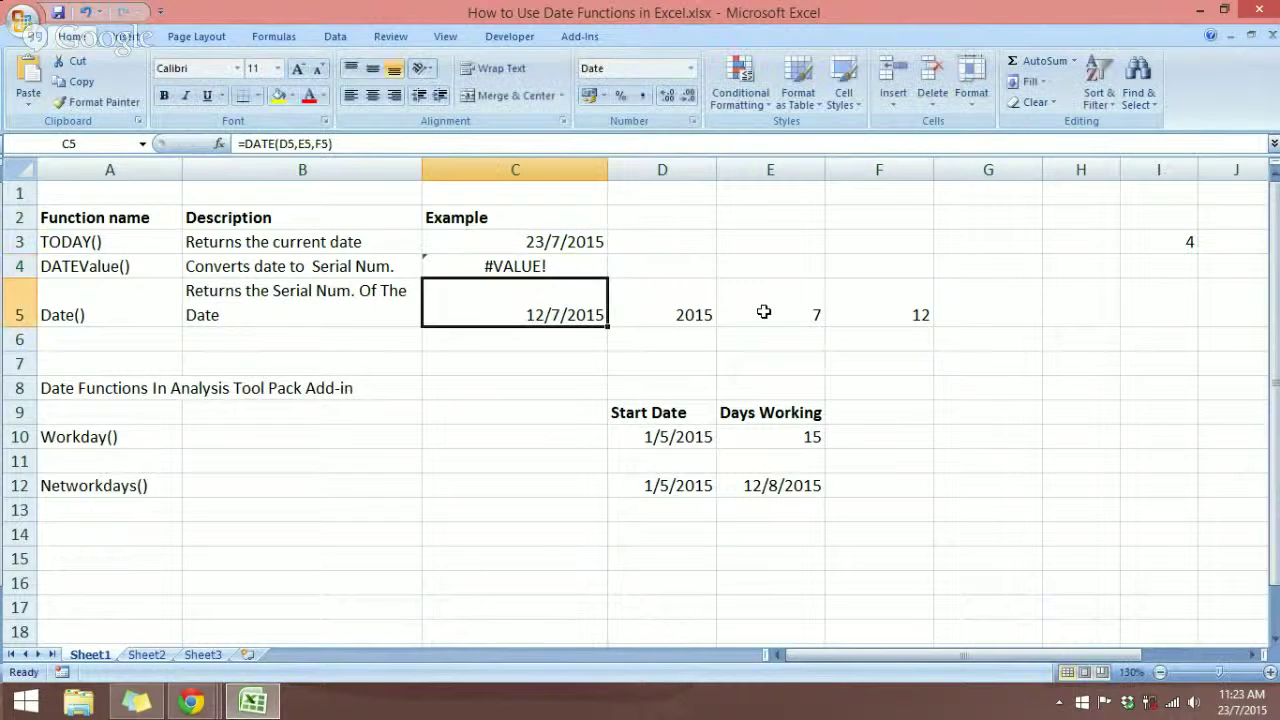
Widen column C slightly and clear the DATEVALUE formula from C4.
{"action": "left_click", "coordinate": [571, 266]}
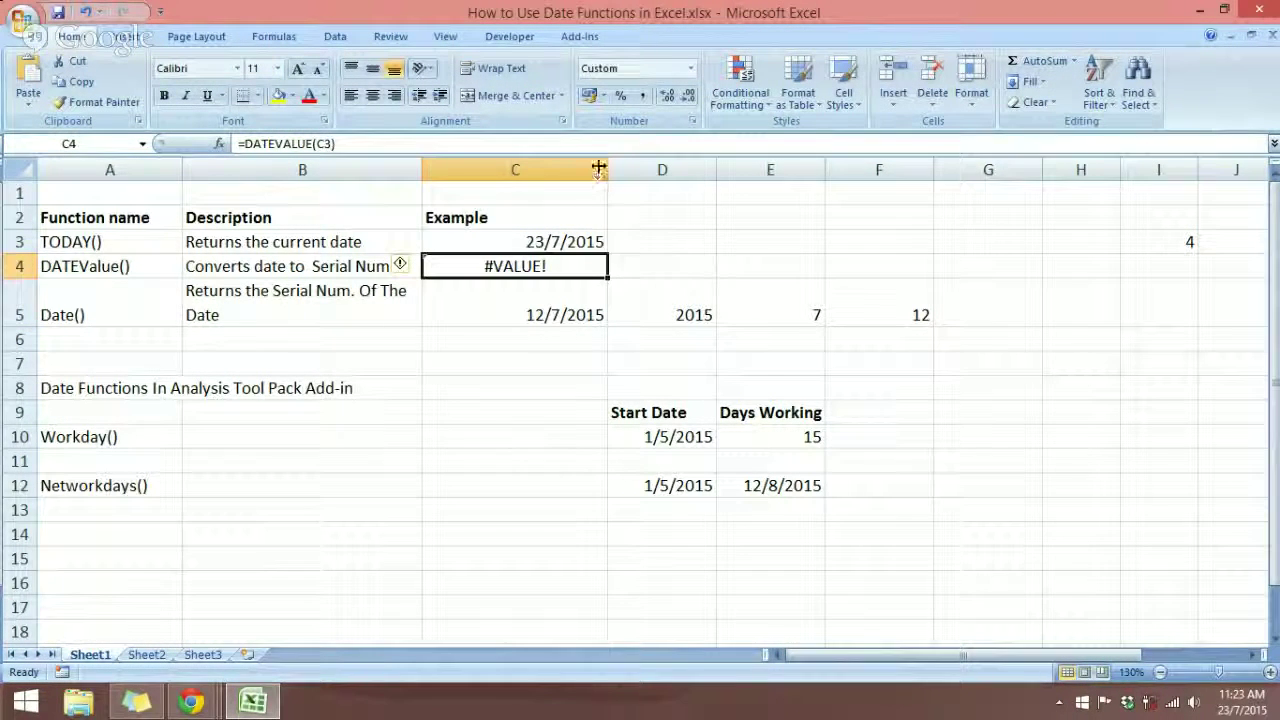
{"action": "left_click_drag", "start_coordinate": [607, 168], "coordinate": [646, 168]}
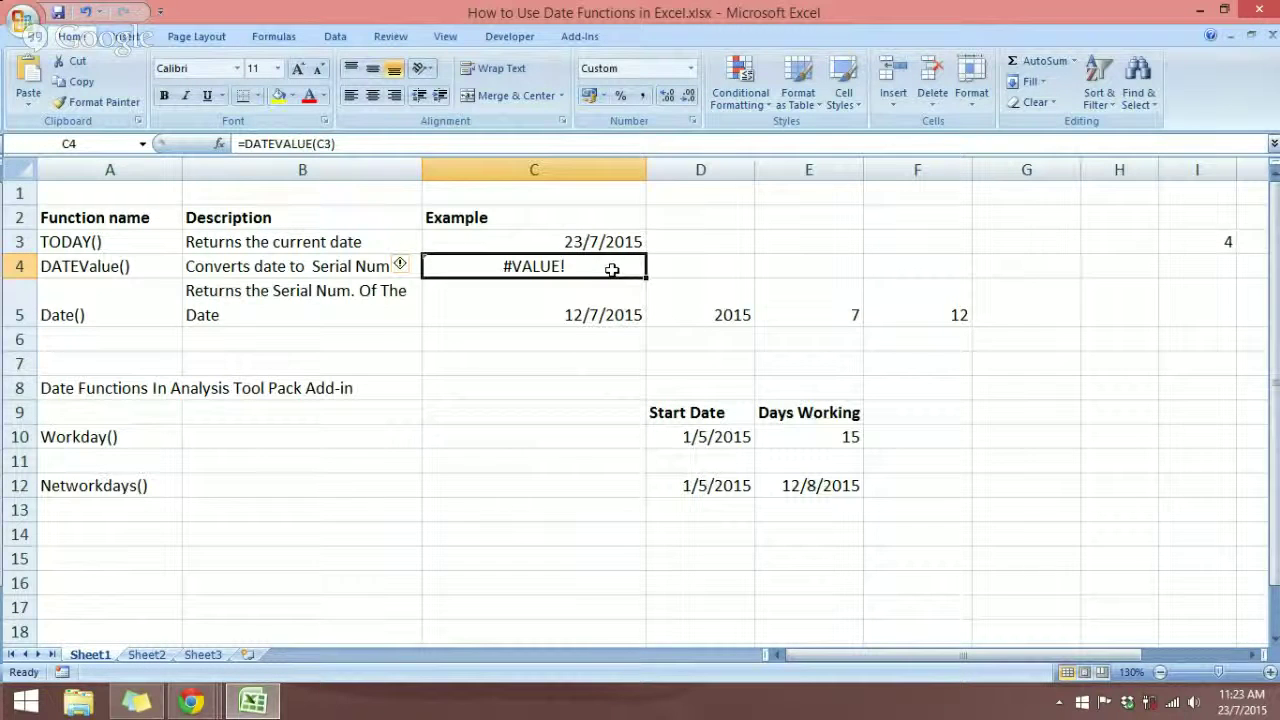
{"action": "key", "text": "BackSpace"}
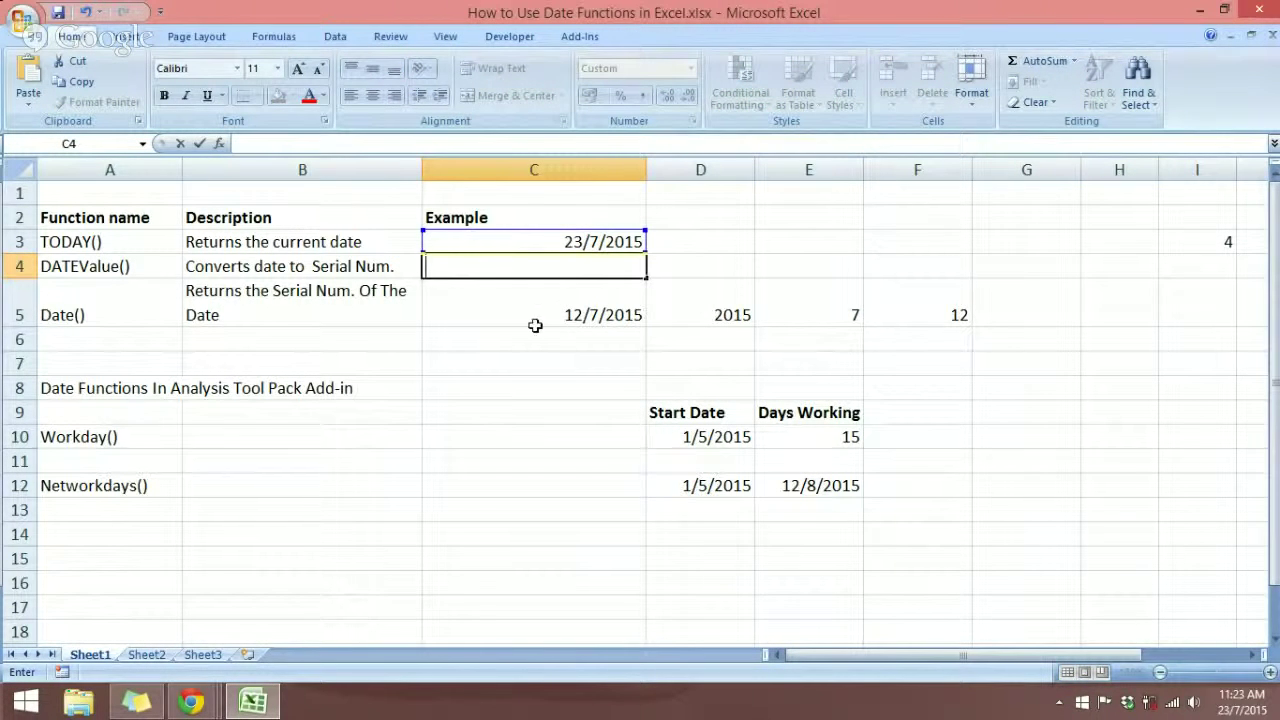
{"action": "left_click", "coordinate": [508, 368]}
Try to convert the Date() example by entering =DATEVALUE(C5) in C4.
{"action": "left_click", "coordinate": [531, 270]}
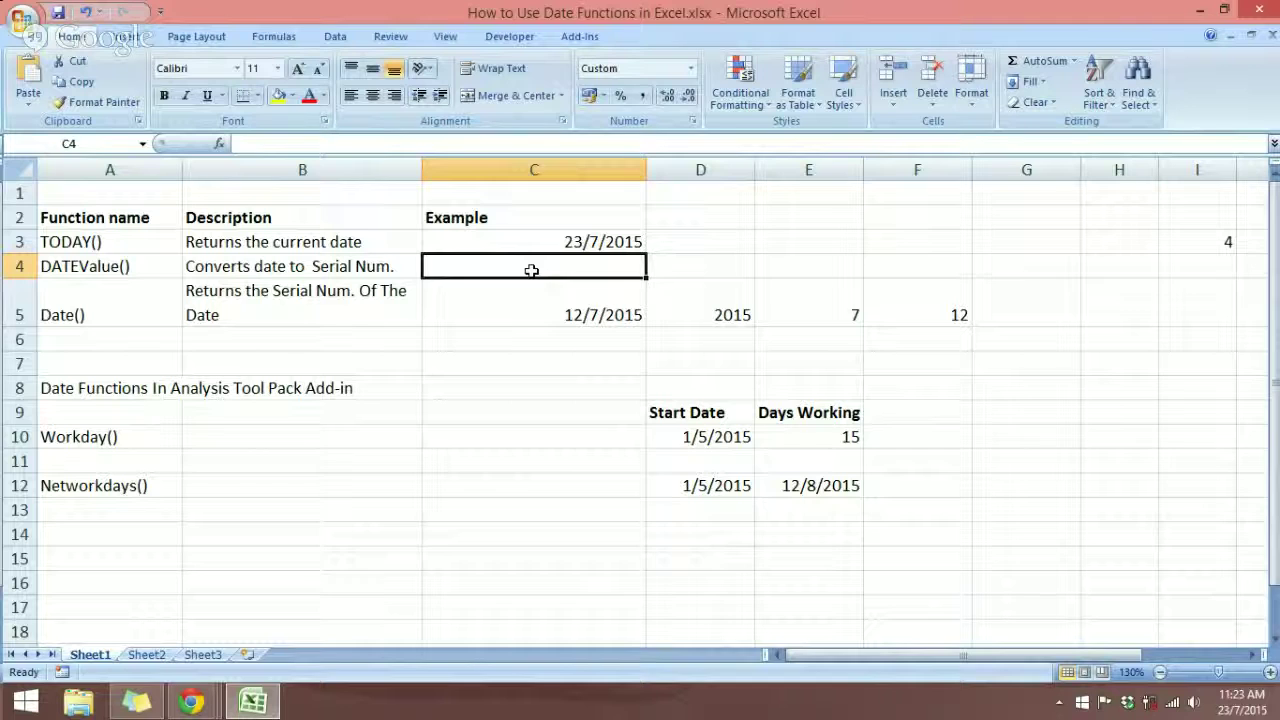
{"action": "type", "text": "=date"}
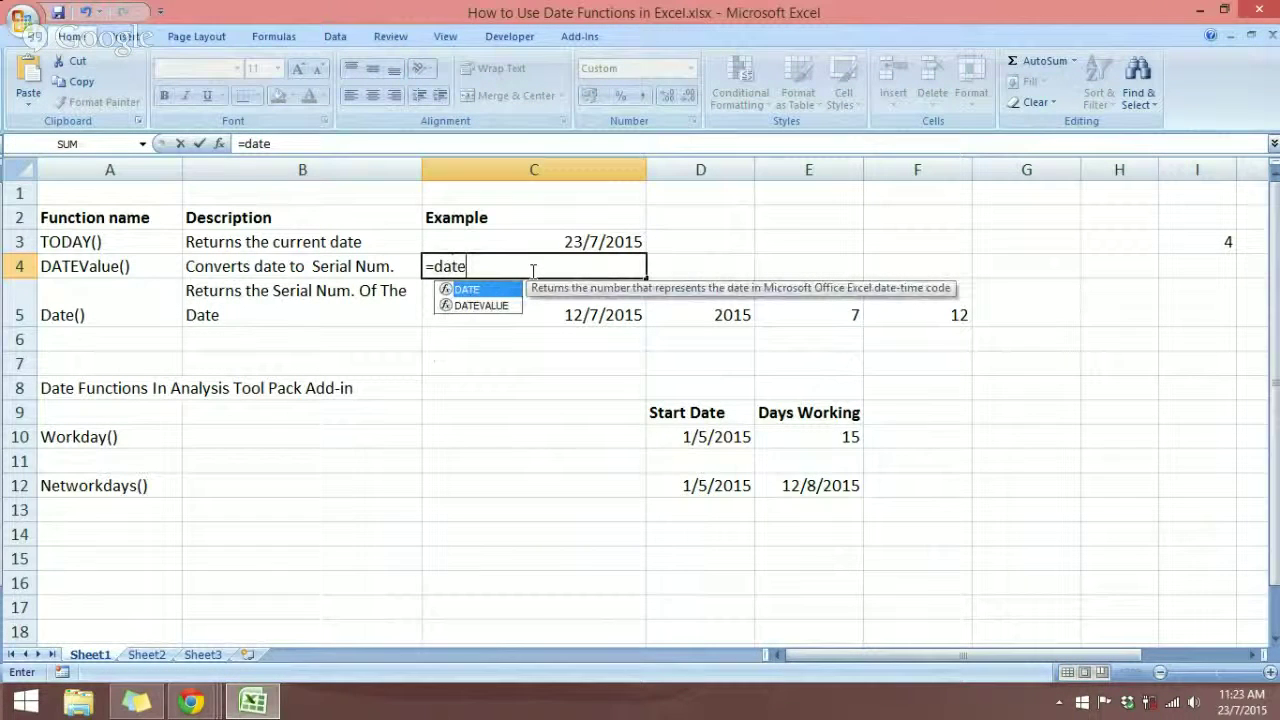
{"action": "key", "text": "Down"}
{"action": "key", "text": "Tab"}
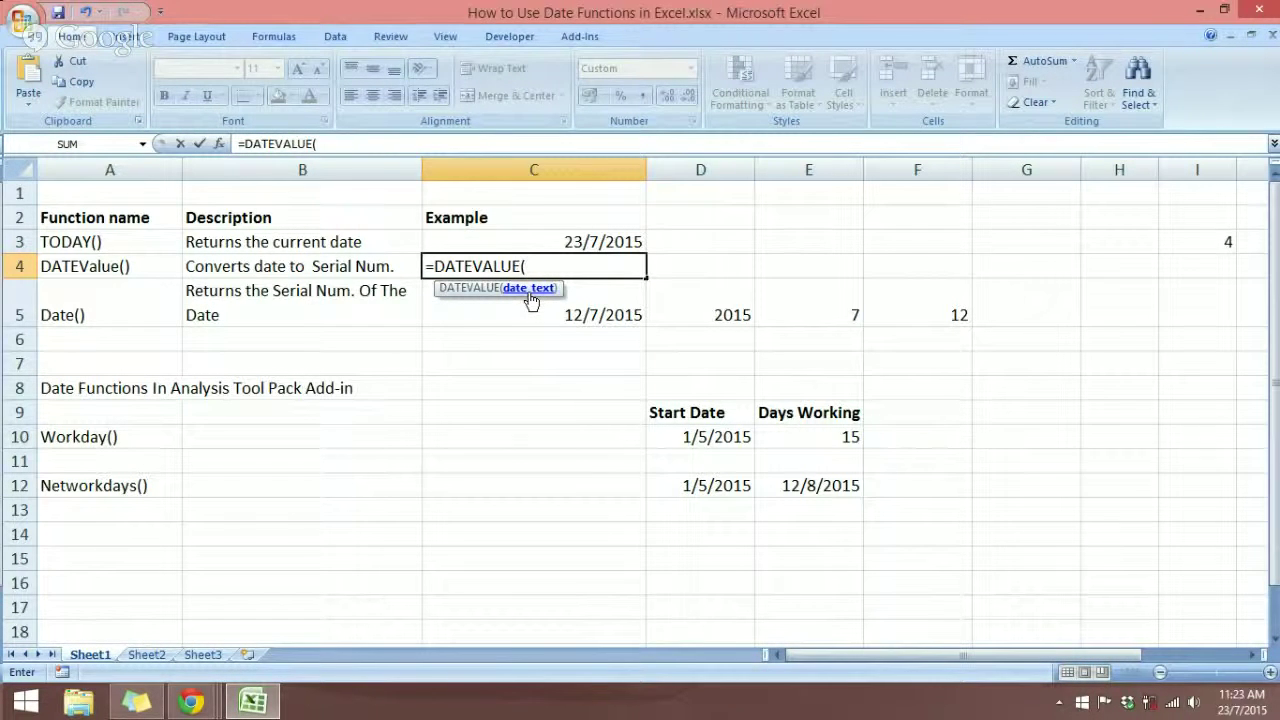
{"action": "left_click", "coordinate": [607, 318]}
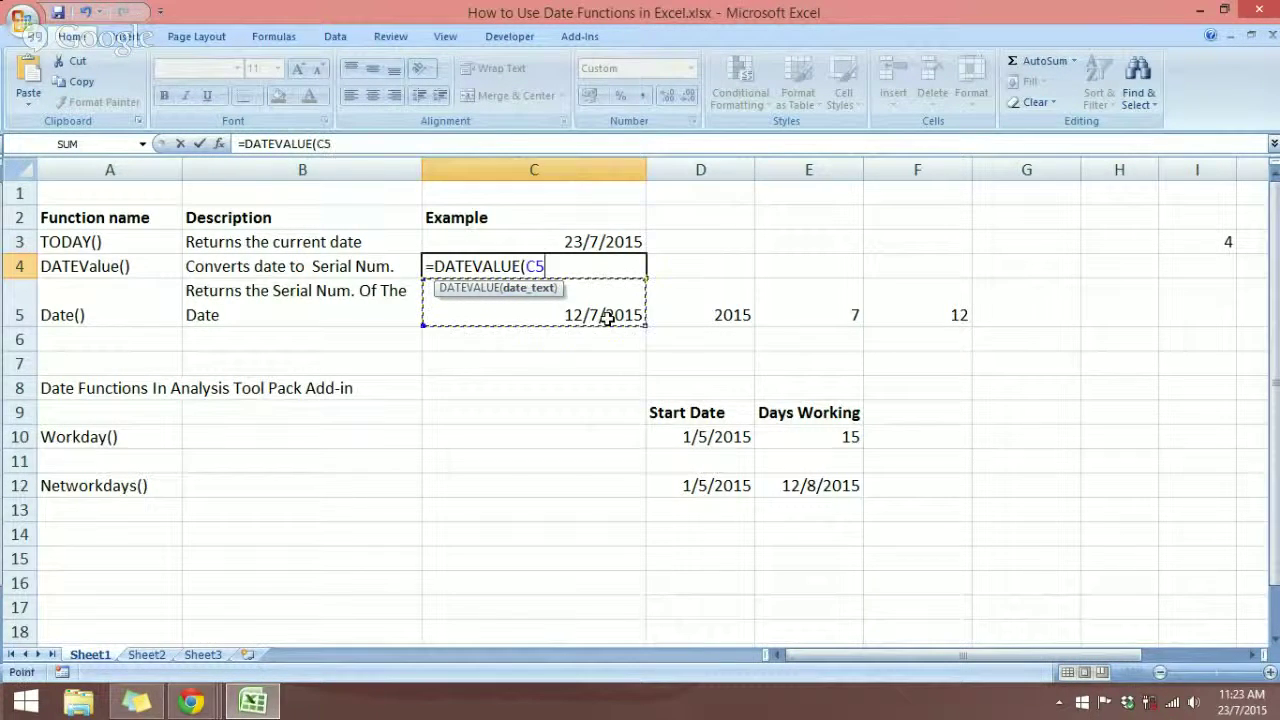
{"action": "type", "text": ")"}
{"action": "key", "text": "Return"}
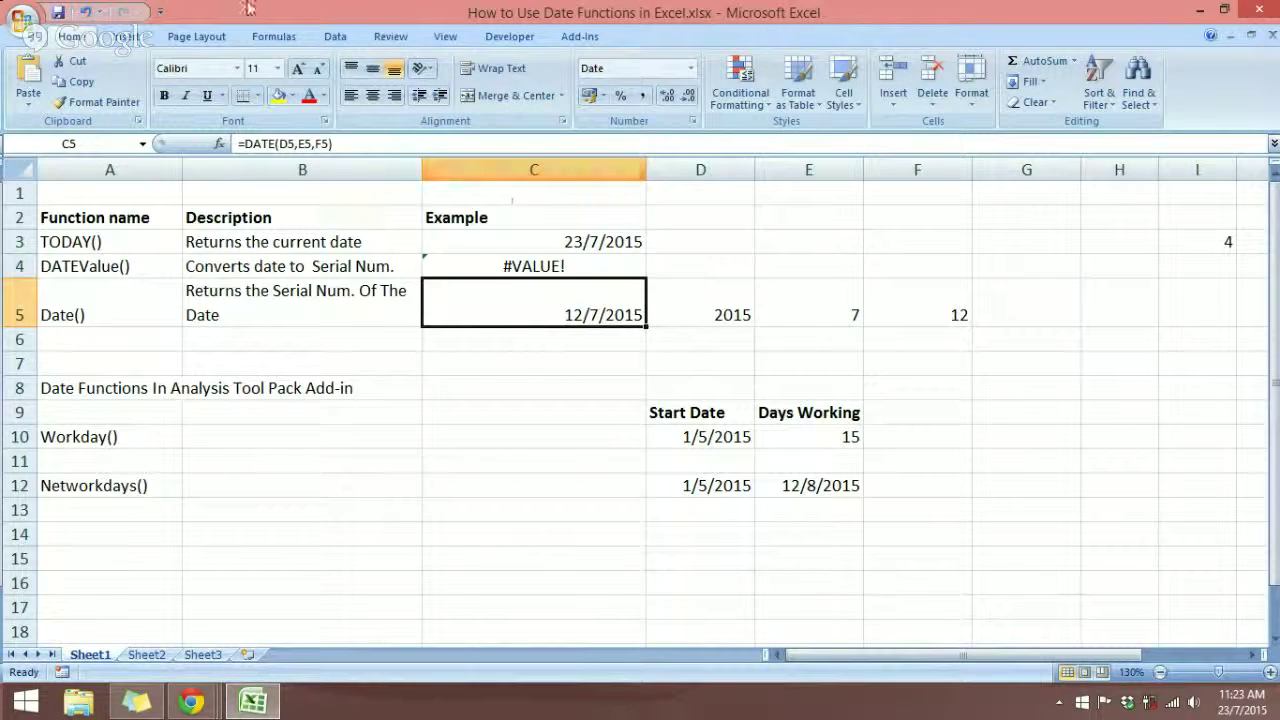
Undo the DATEVALUE attempts, the column widening and the clearing of D4 to restore its text date 12/7/2015.
{"action": "left_click", "coordinate": [85, 12]}
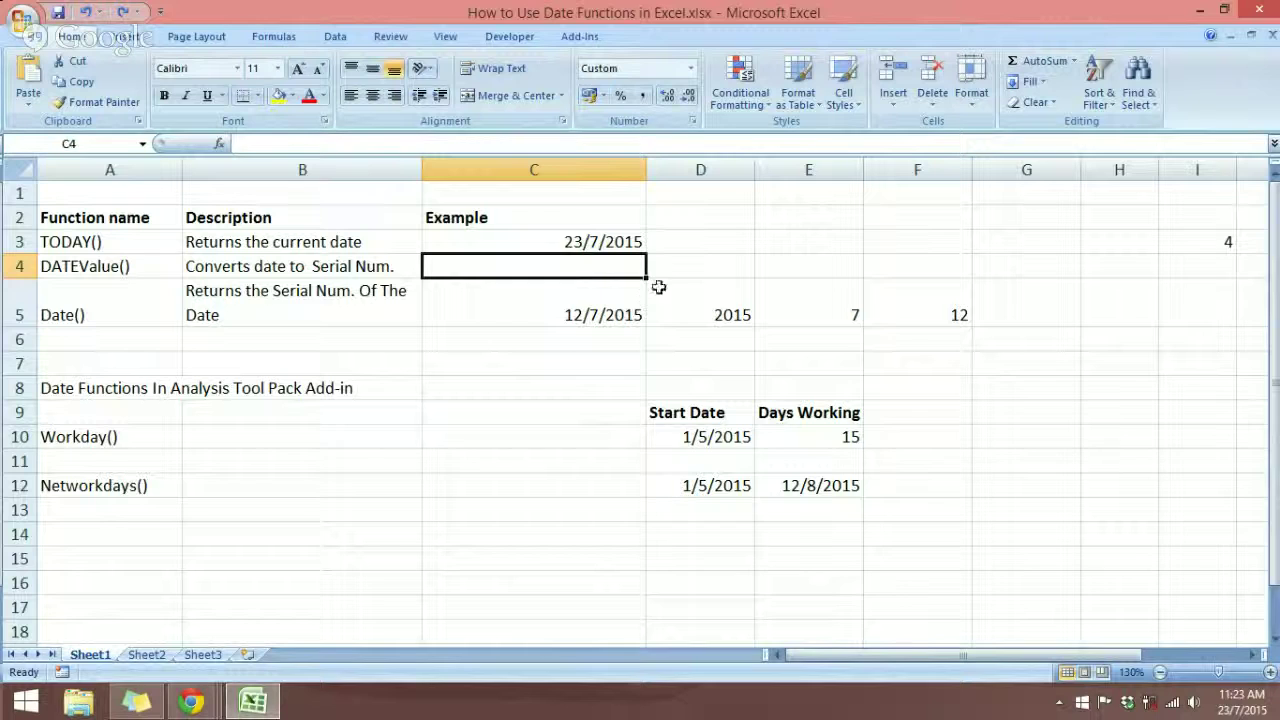
{"action": "left_click", "coordinate": [81, 17]}
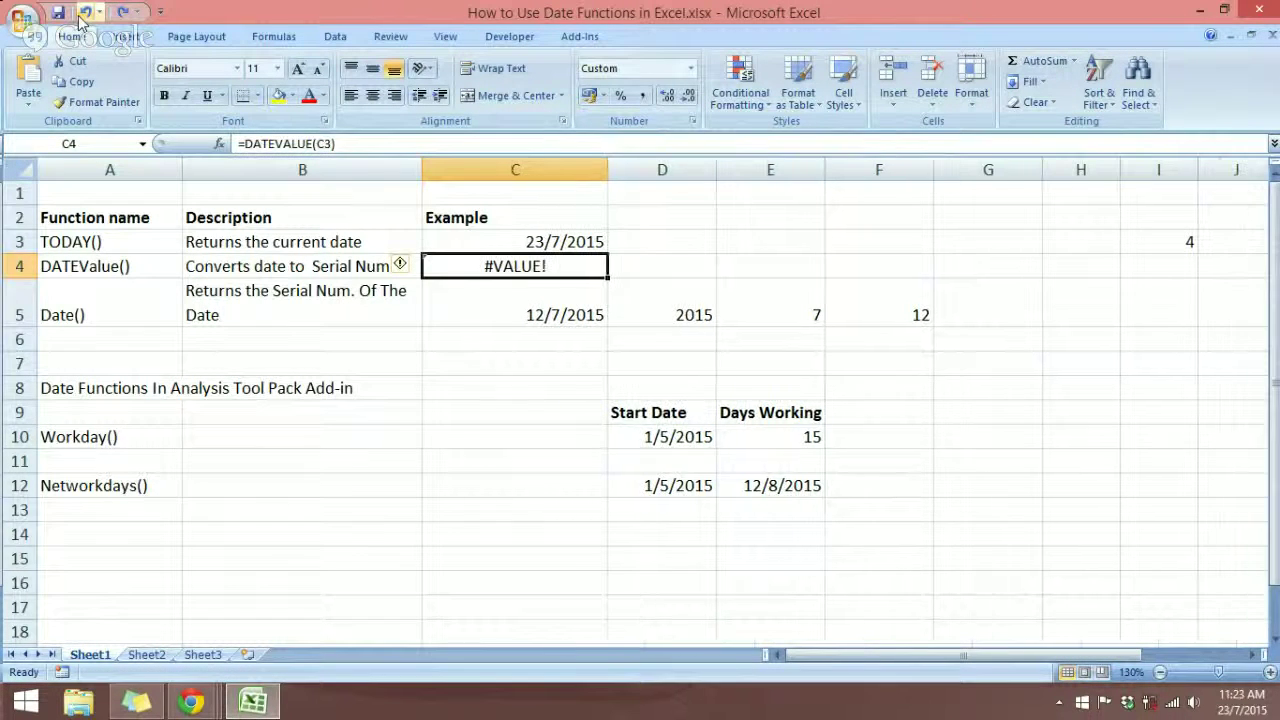
{"action": "left_click", "coordinate": [81, 17]}
{"action": "left_click", "coordinate": [81, 17]}
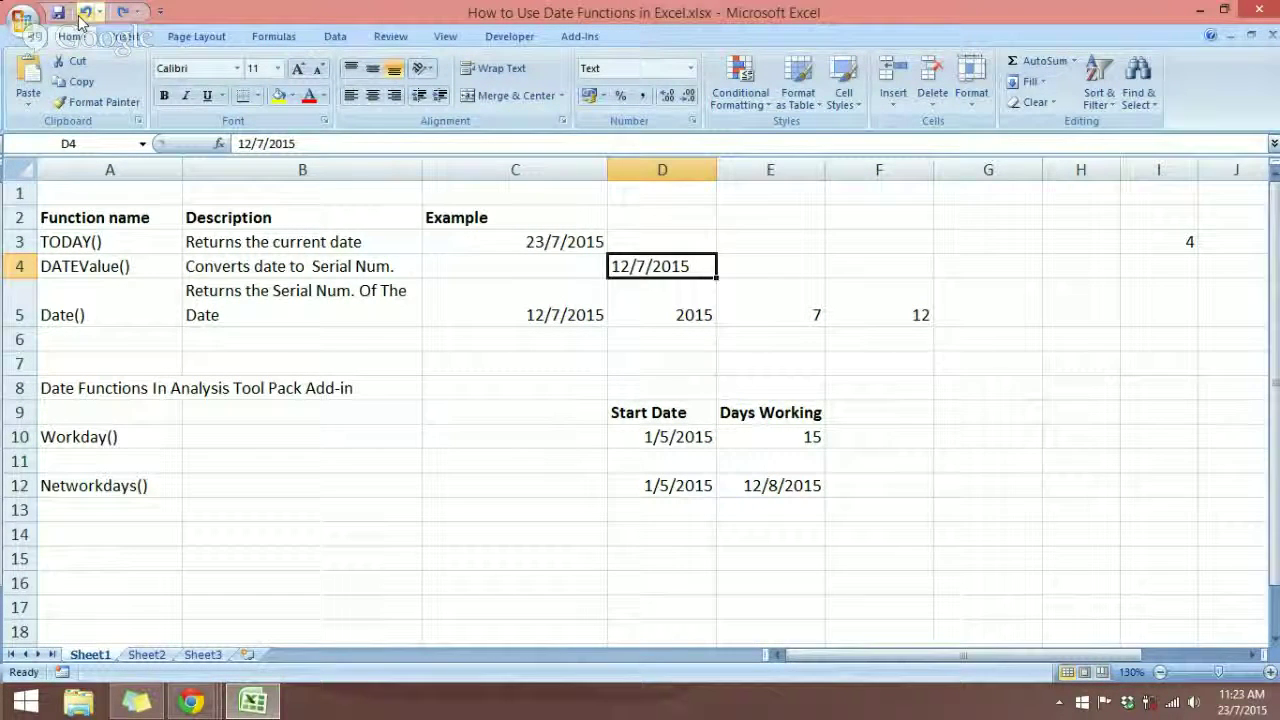
Enter the formula =DATEVALUE(D4) in C4, referencing the text date beside it.
{"action": "left_click", "coordinate": [458, 271]}
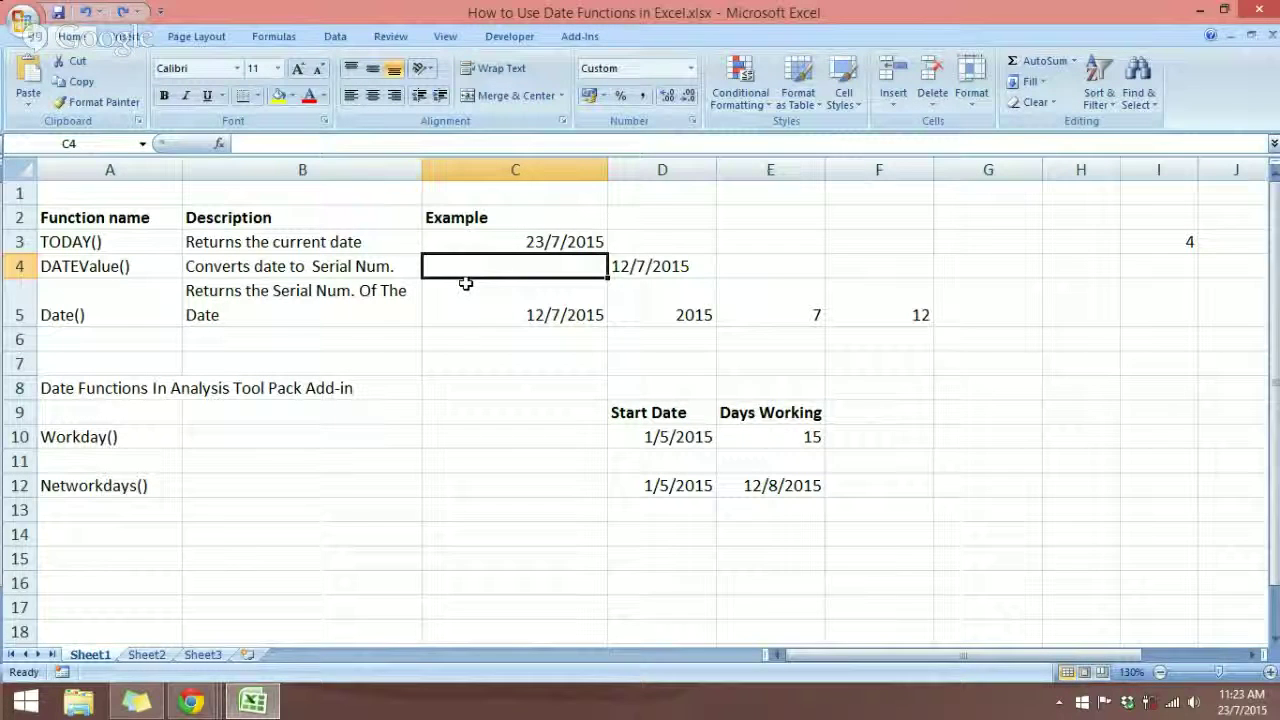
{"action": "type", "text": "=date"}
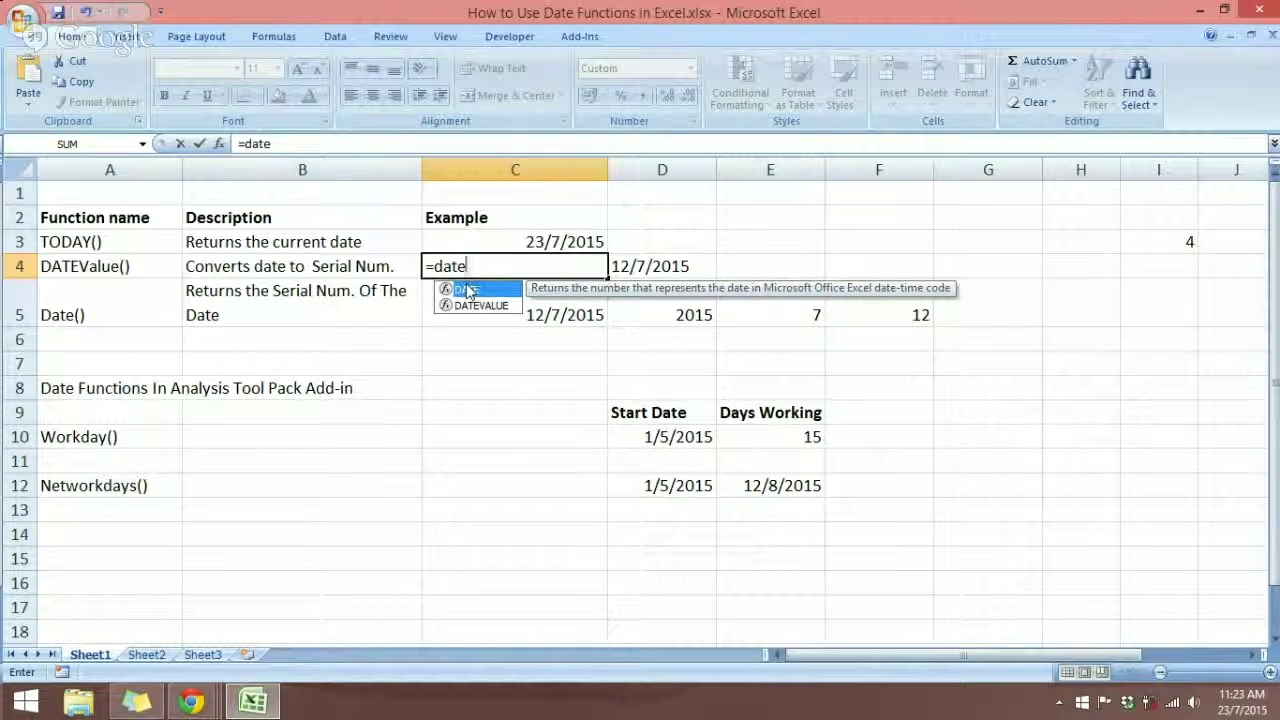
{"action": "key", "text": "Down"}
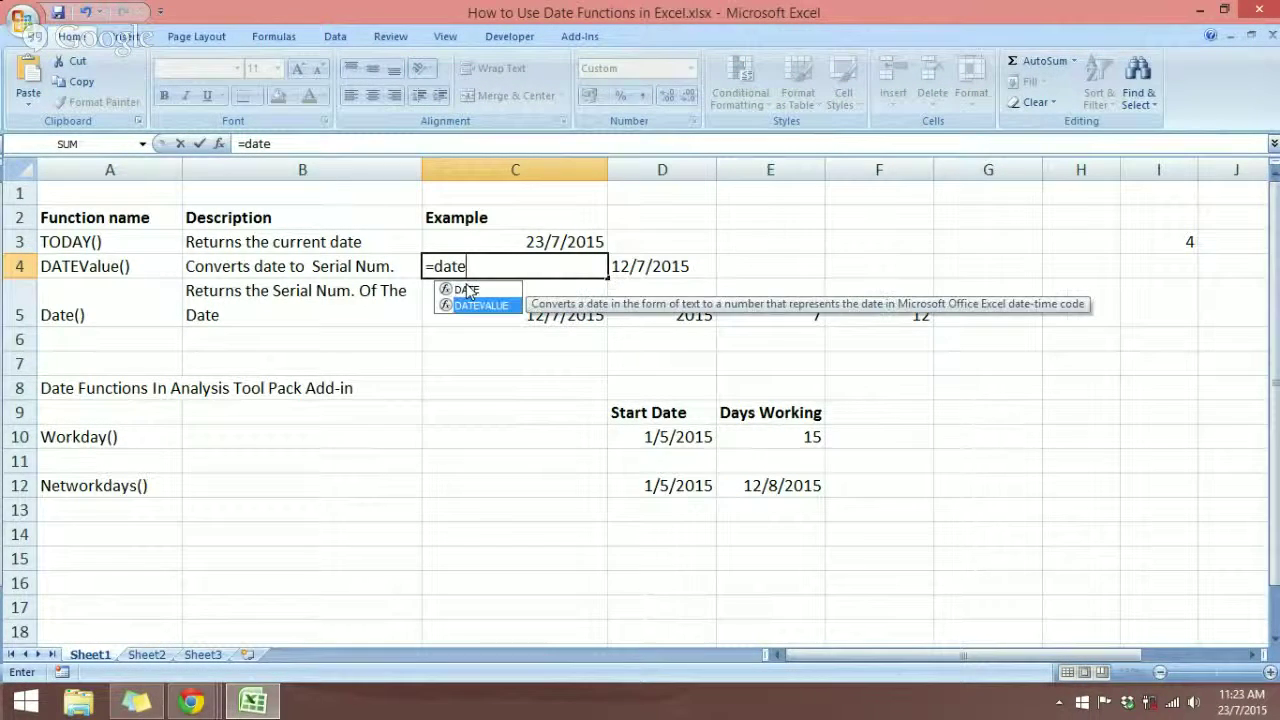
{"action": "key", "text": "Tab"}
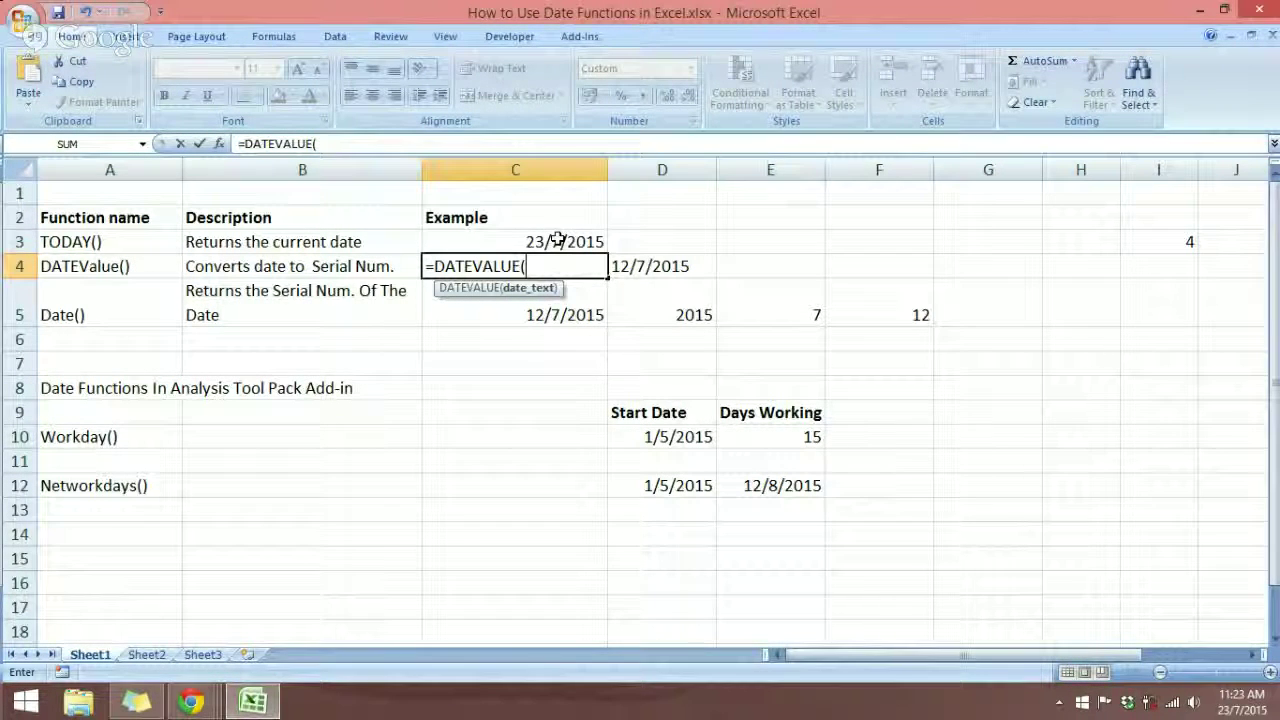
{"action": "left_click", "coordinate": [642, 268]}
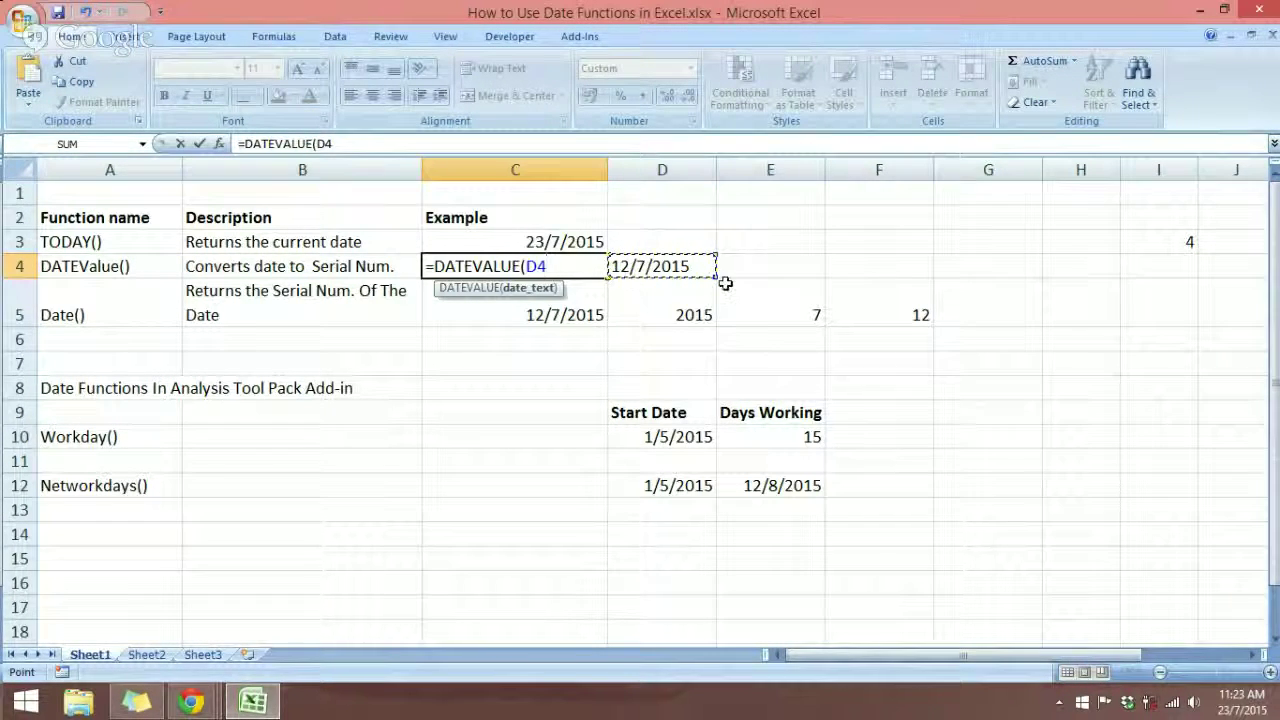
{"action": "type", "text": ")"}
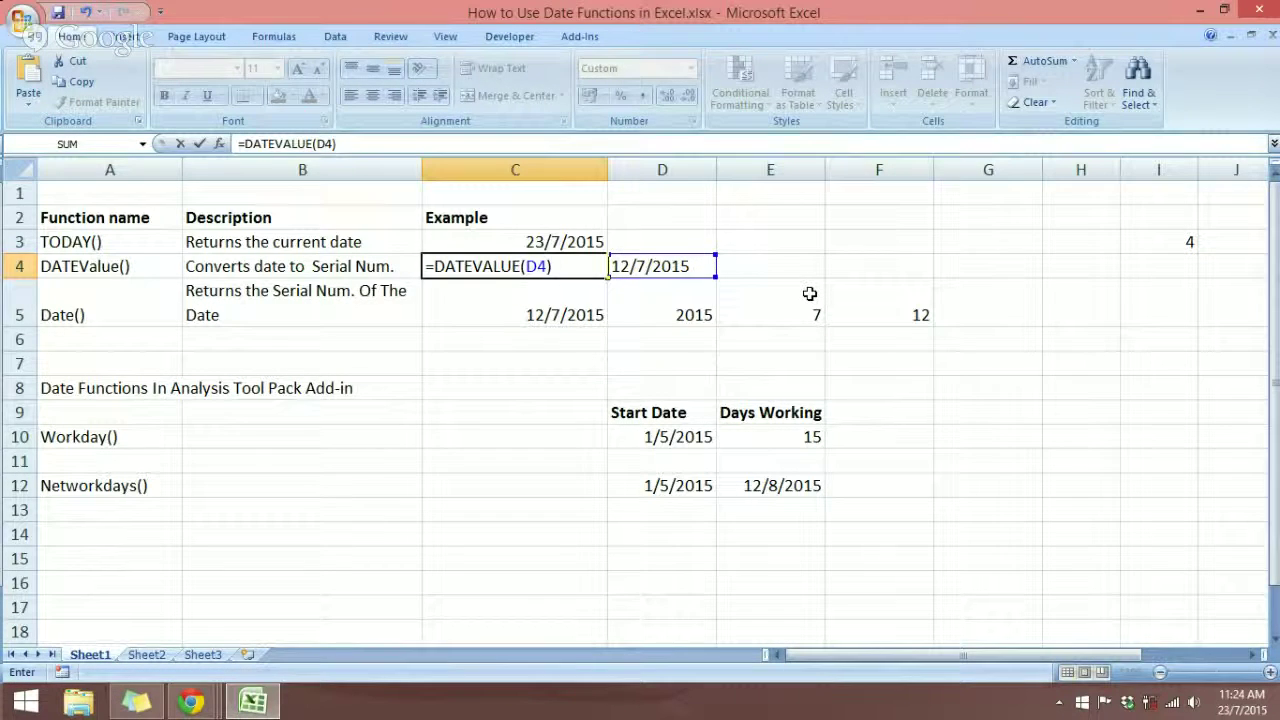
{"action": "key", "text": "Return"}
Set the number format of the DATEVALUE result in C4 to General.
{"action": "left_click", "coordinate": [571, 266]}
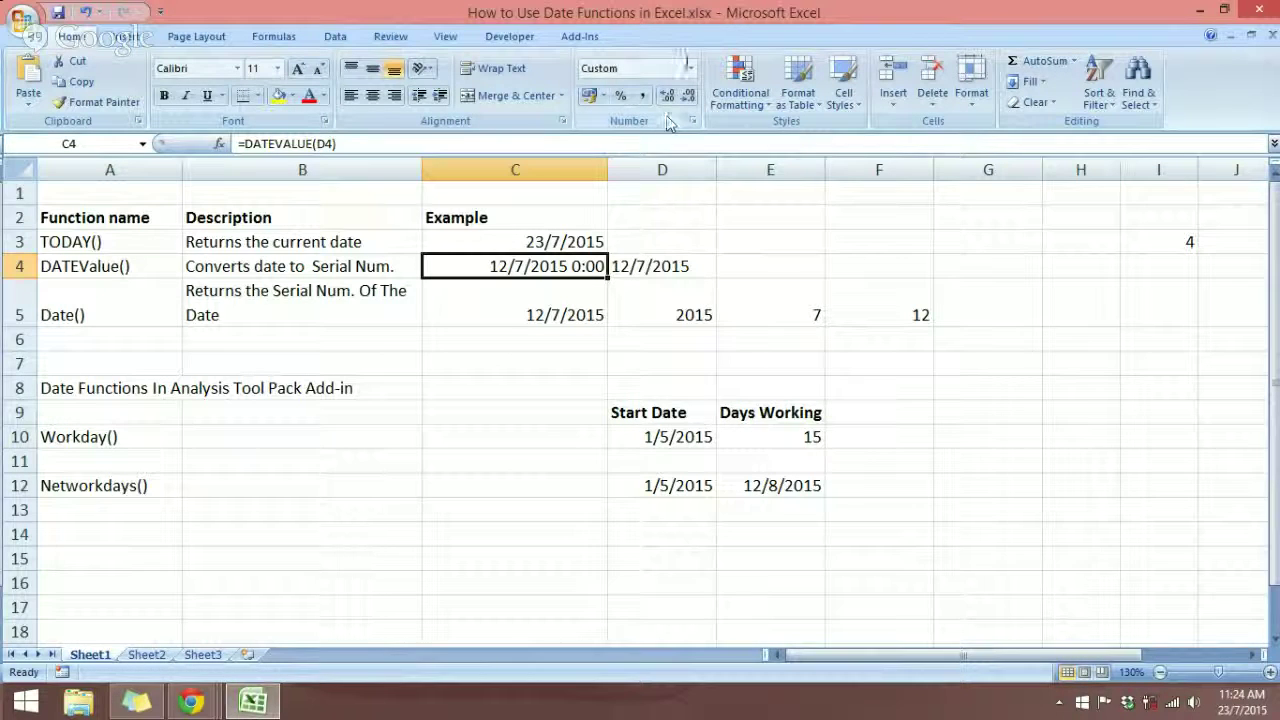
{"action": "left_click", "coordinate": [690, 68]}
{"action": "left_click", "coordinate": [690, 68]}
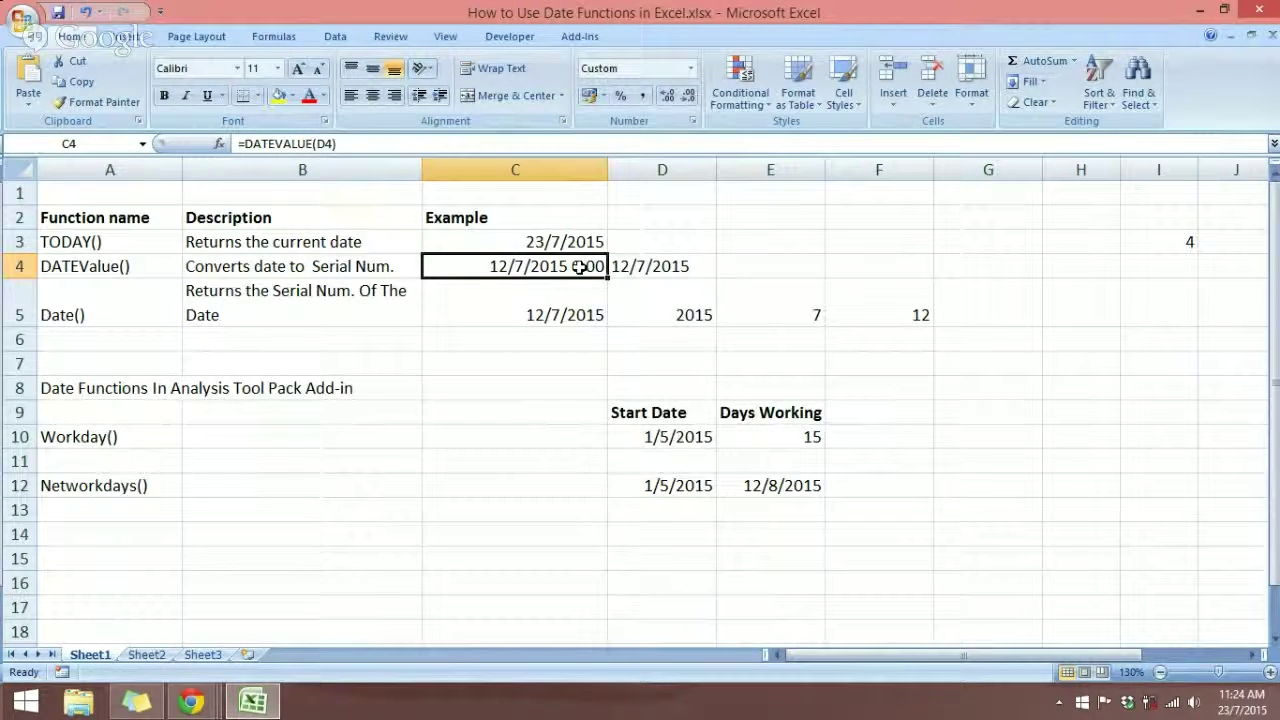
{"action": "left_click", "coordinate": [690, 68]}
{"action": "left_click", "coordinate": [660, 106]}
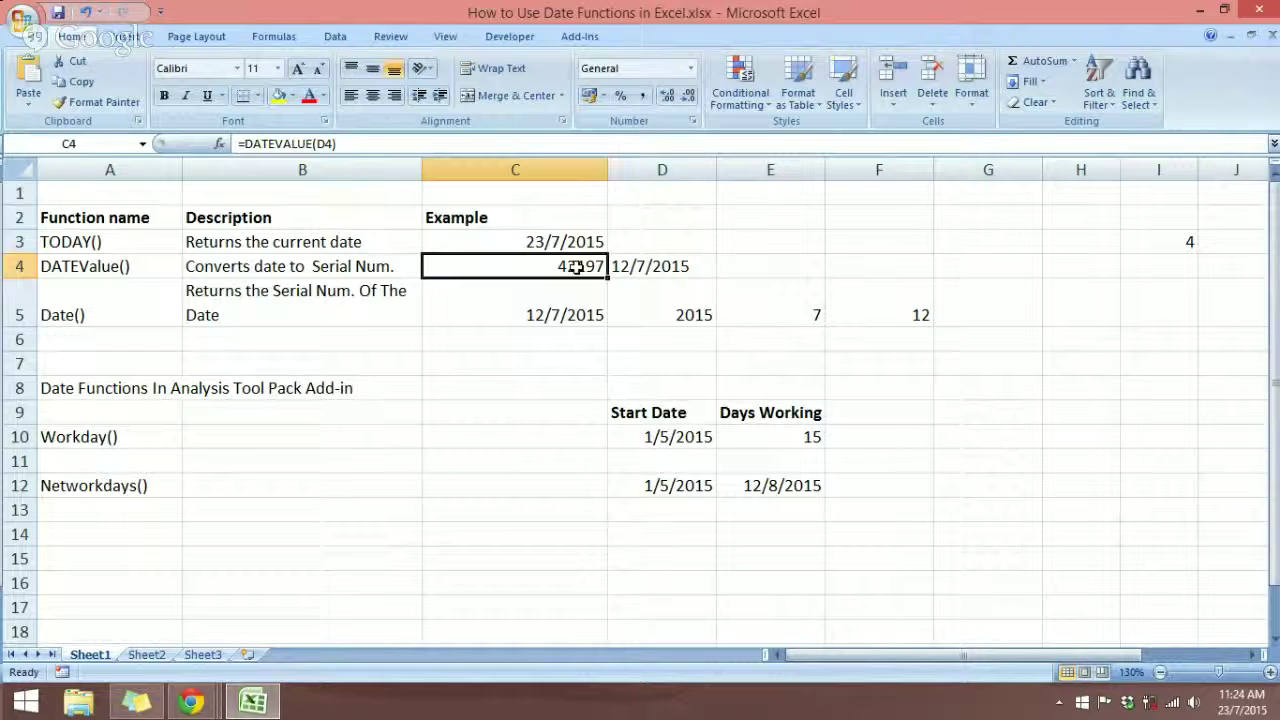
Review the D4 reference in C4's DATEVALUE formula and format C4 as Short Date.
{"action": "left_click", "coordinate": [615, 266]}
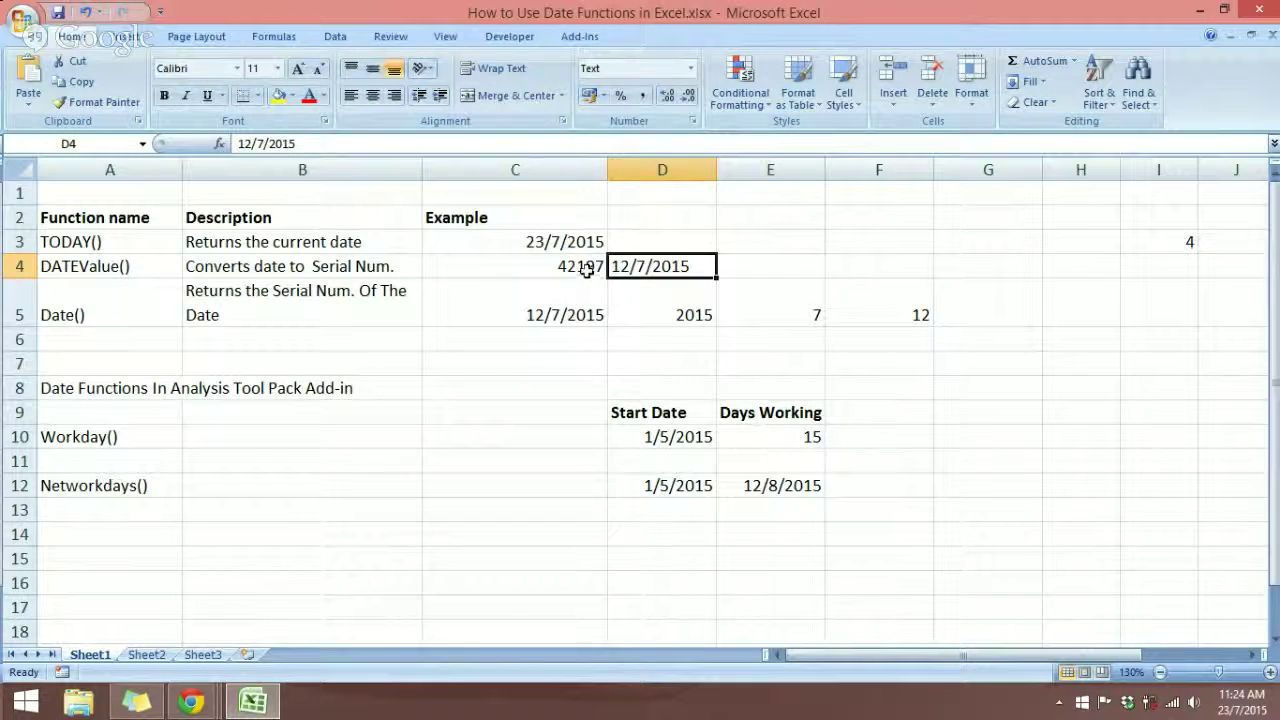
{"action": "double_click", "coordinate": [588, 268]}
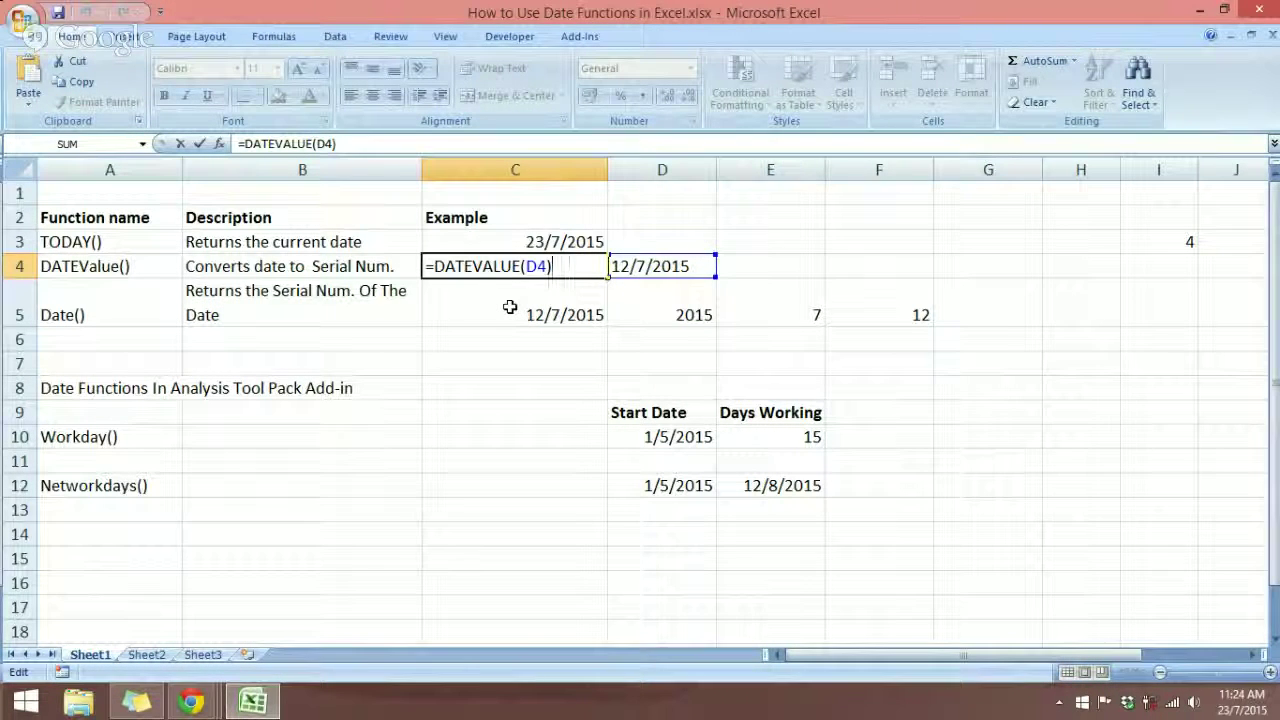
{"action": "key", "text": "ctrl+Return"}
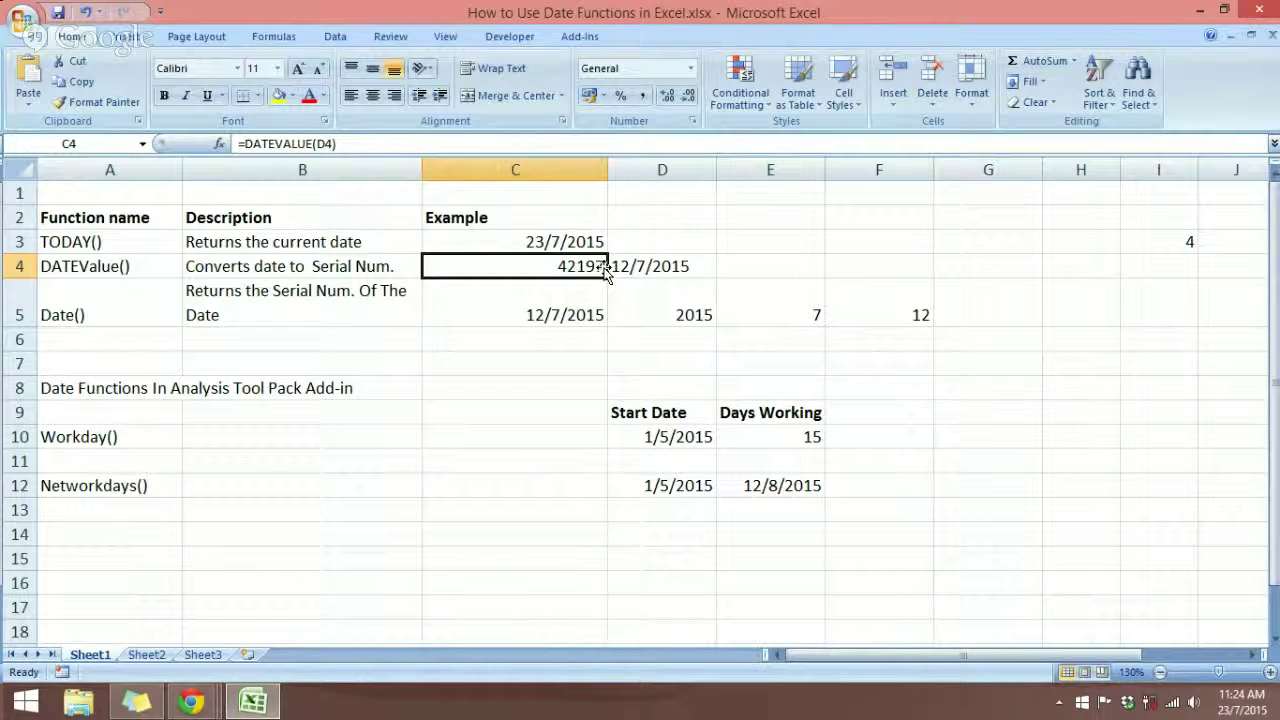
{"action": "left_click", "coordinate": [689, 68]}
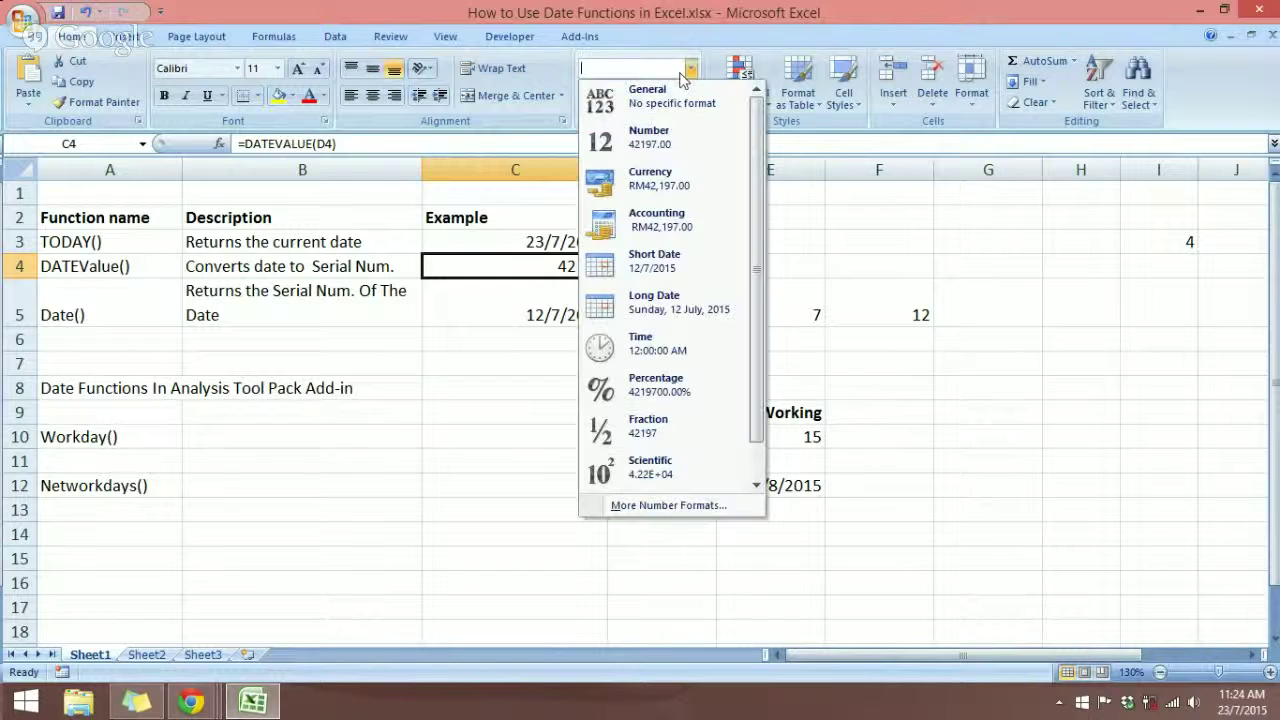
{"action": "left_click", "coordinate": [655, 320]}
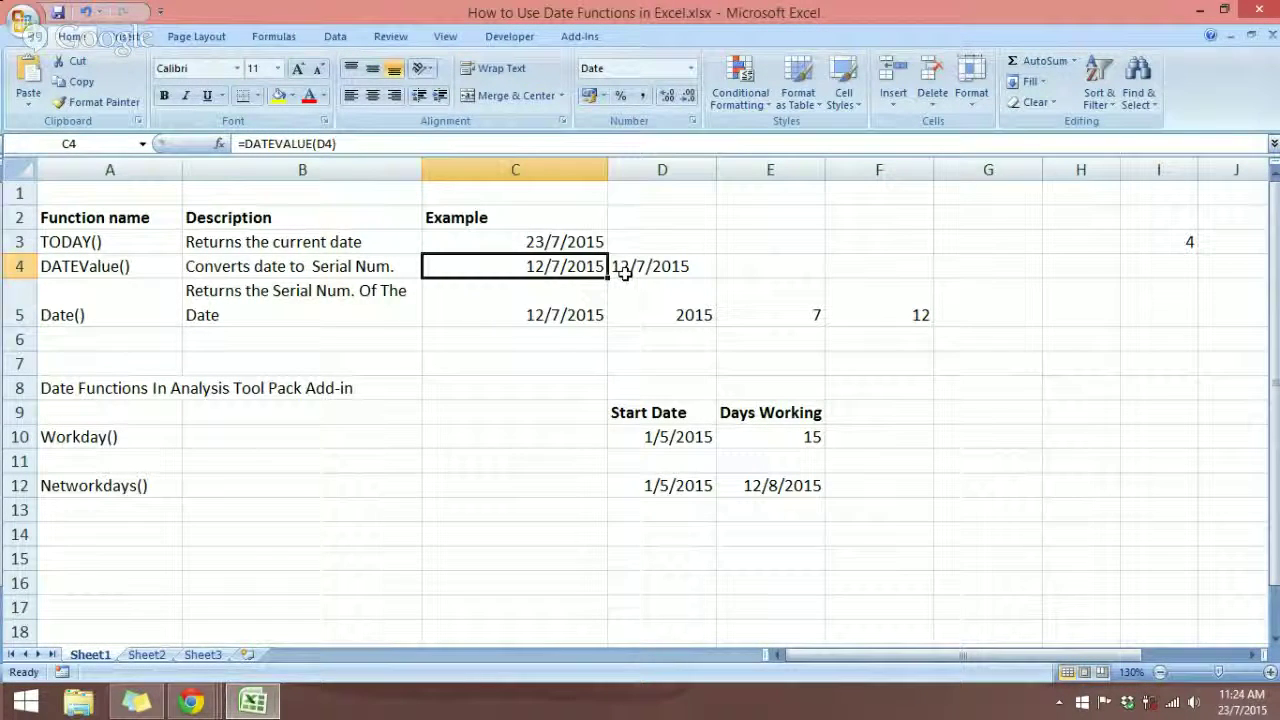
Replace the existing formula in C5 with a new DATE function and open its function arguments.
{"action": "left_click", "coordinate": [125, 298]}
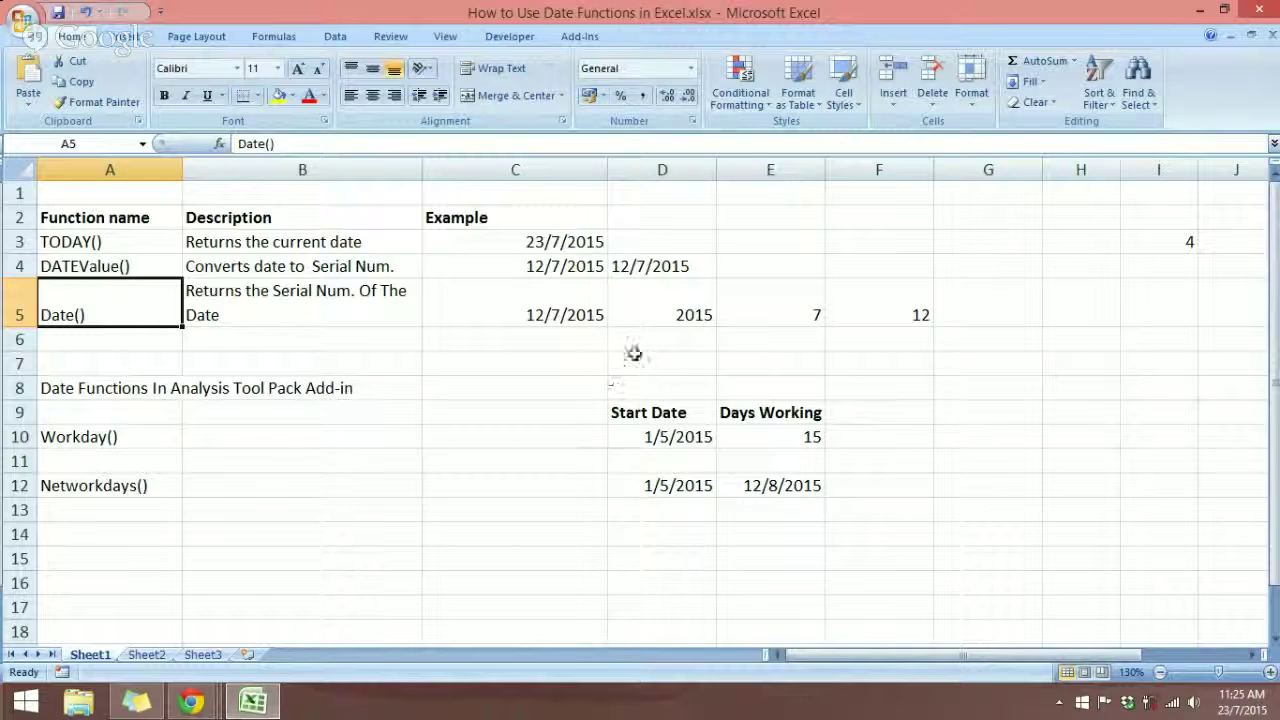
{"action": "left_click", "coordinate": [531, 316]}
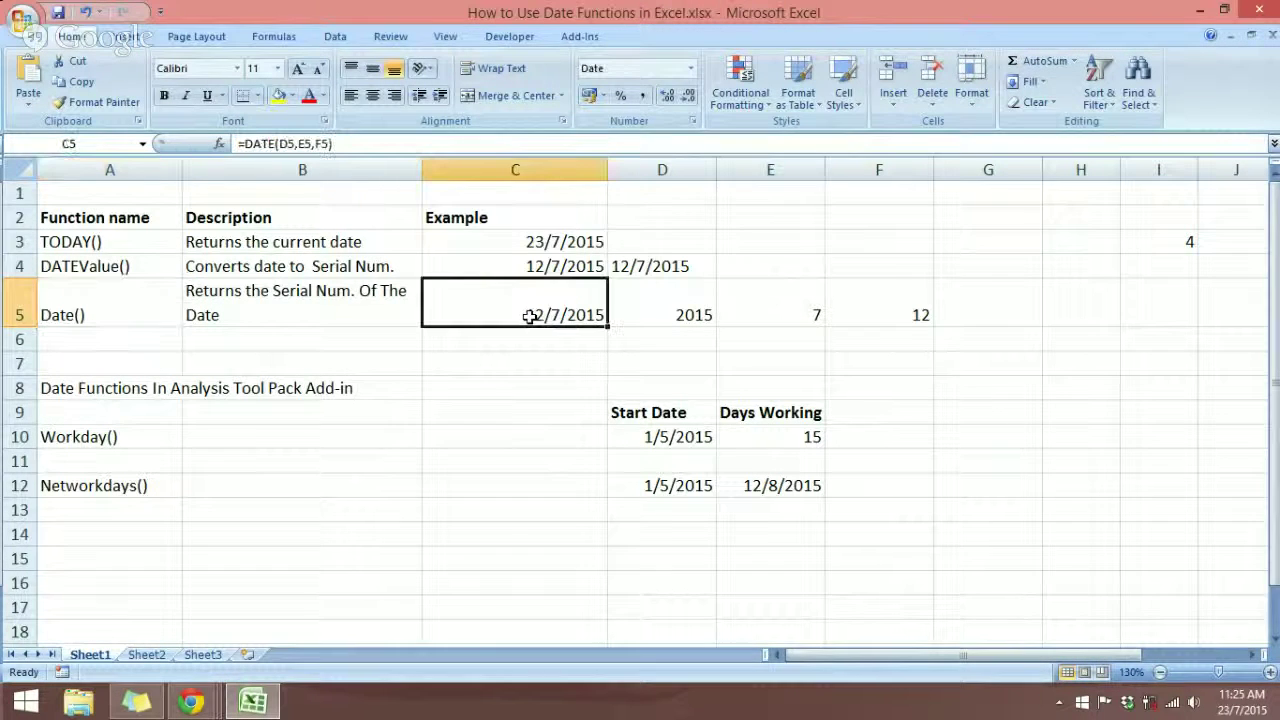
{"action": "double_click", "coordinate": [530, 316]}
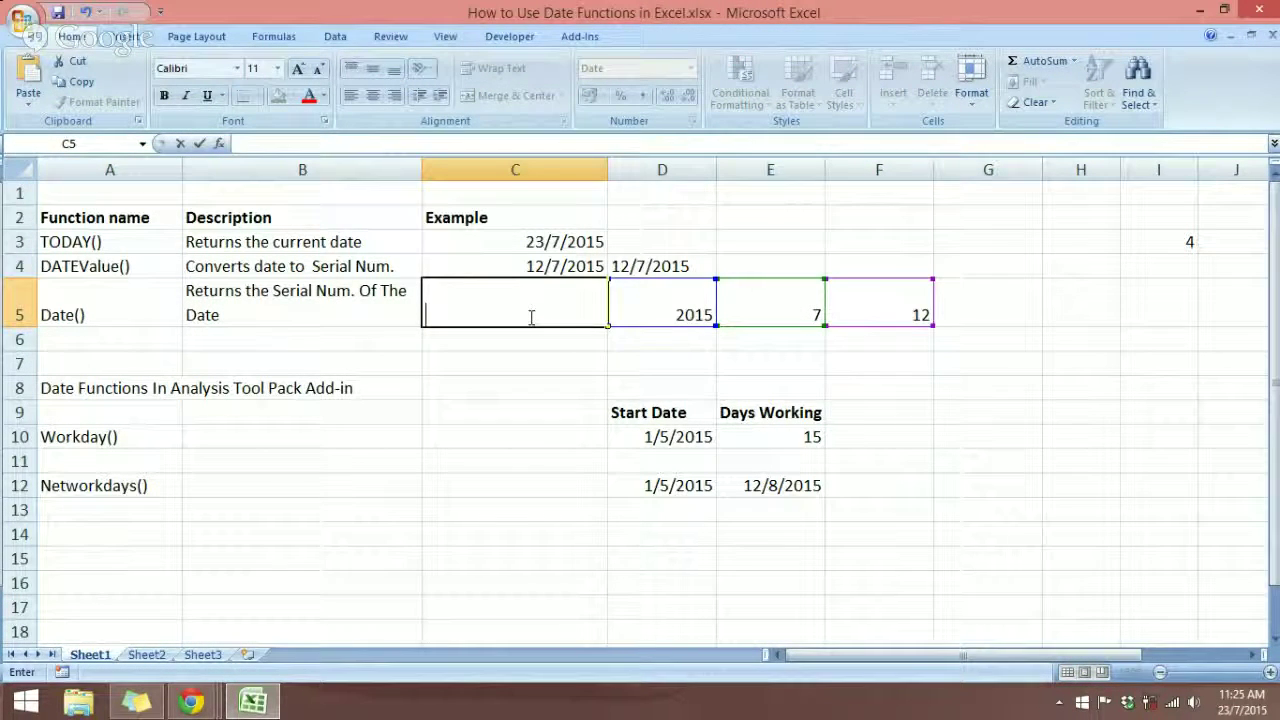
{"action": "type", "text": "=date"}
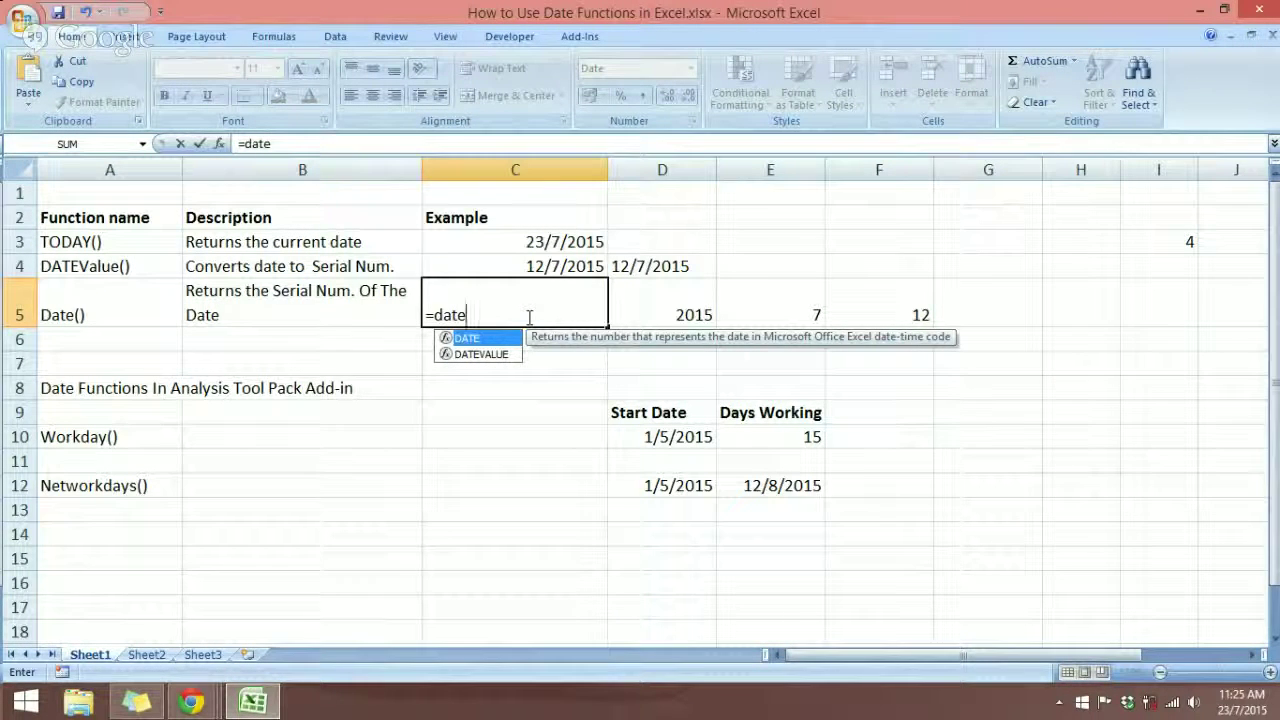
{"action": "type", "text": "("}
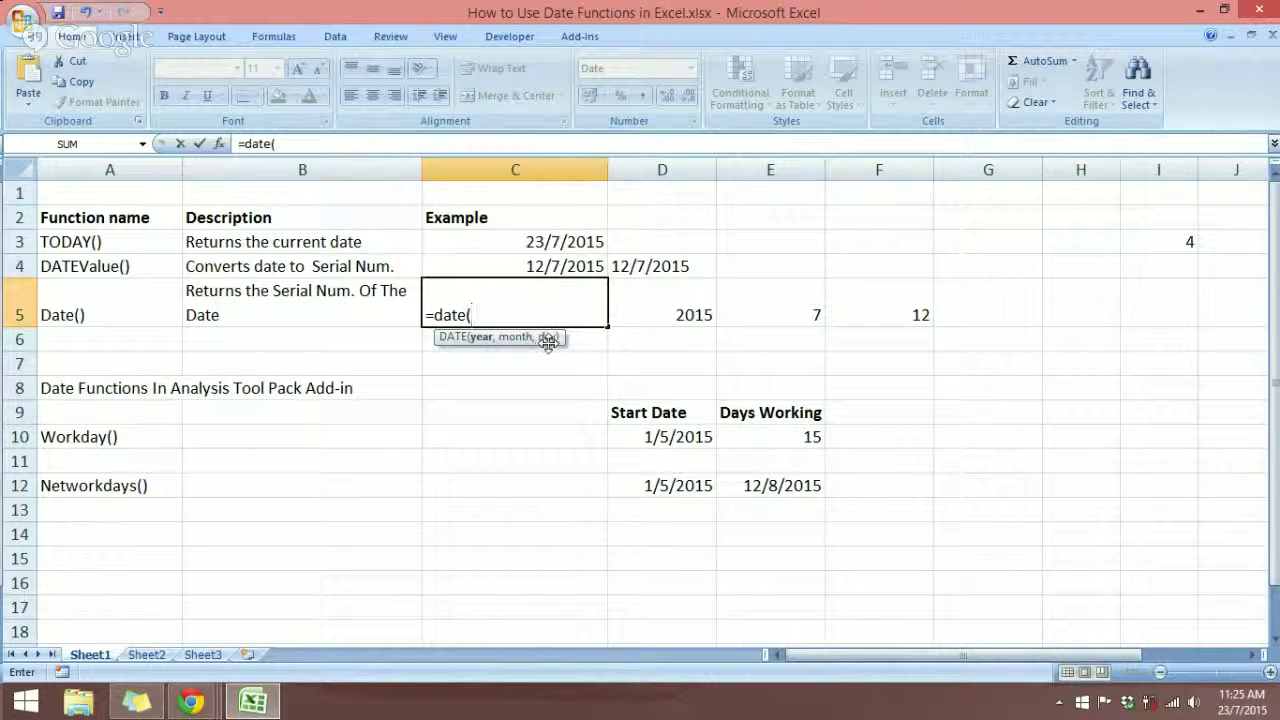
{"action": "key", "text": "ctrl+a"}
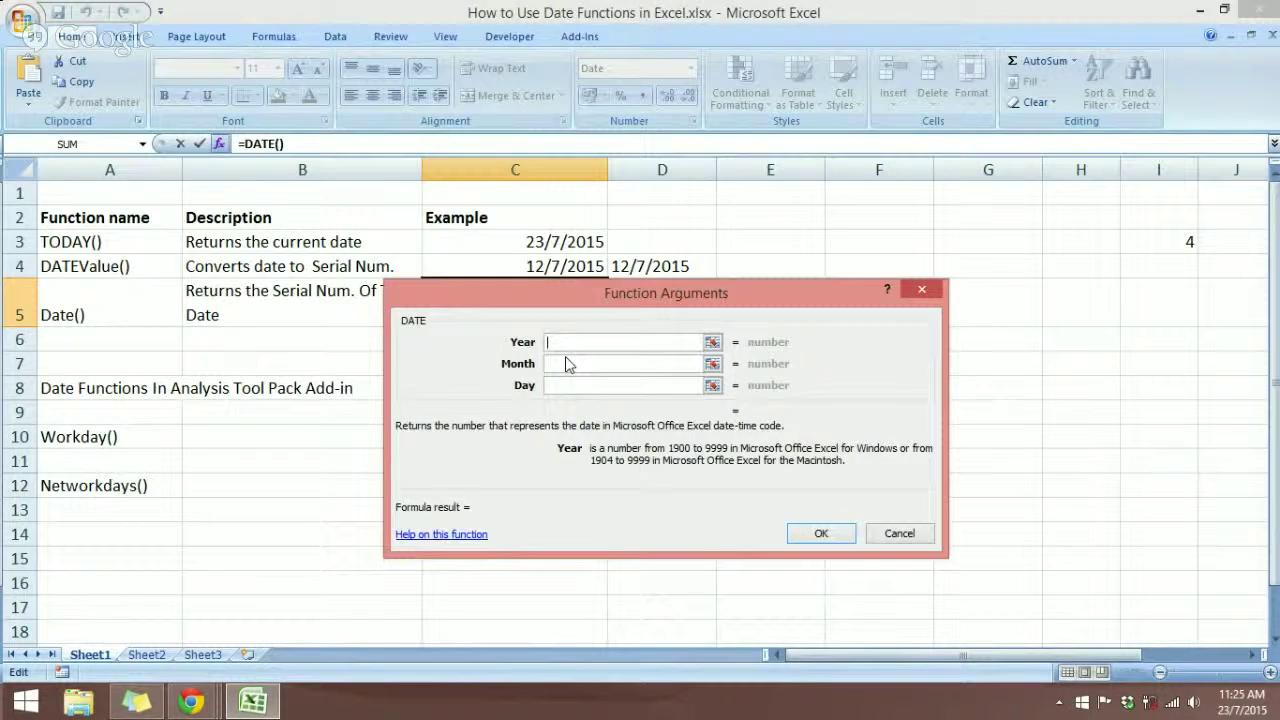
Fill the DATE arguments for C5 with D5 as year, E5 as month and F5 as day.
{"action": "left_click_drag", "start_coordinate": [608, 303], "coordinate": [293, 302]}
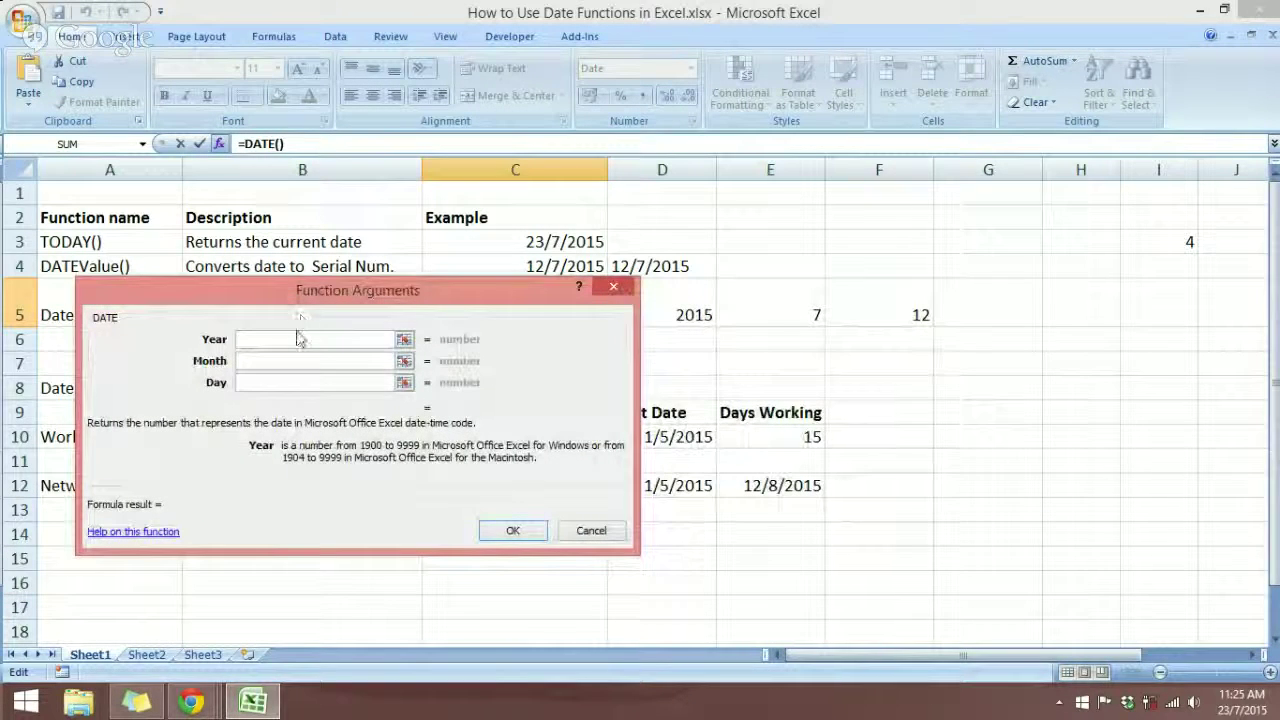
{"action": "left_click", "coordinate": [676, 316]}
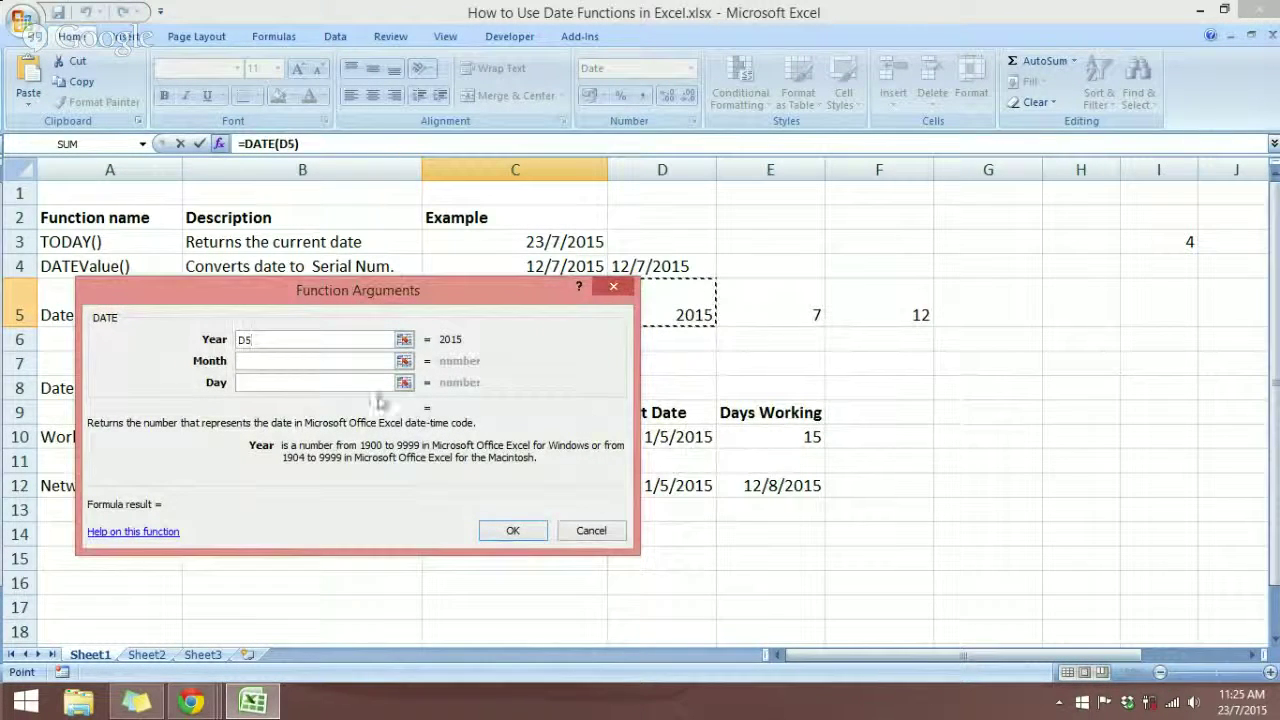
{"action": "left_click_drag", "start_coordinate": [459, 296], "coordinate": [417, 283]}
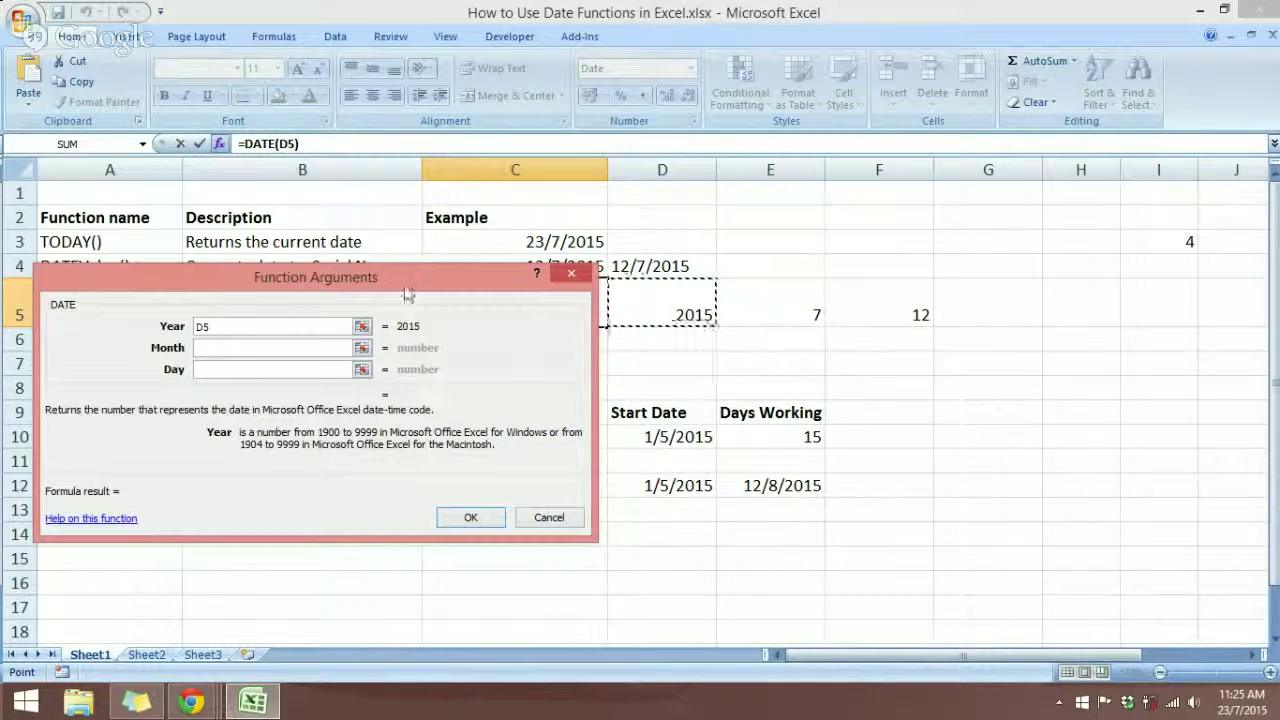
{"action": "left_click", "coordinate": [232, 348]}
{"action": "left_click", "coordinate": [730, 331]}
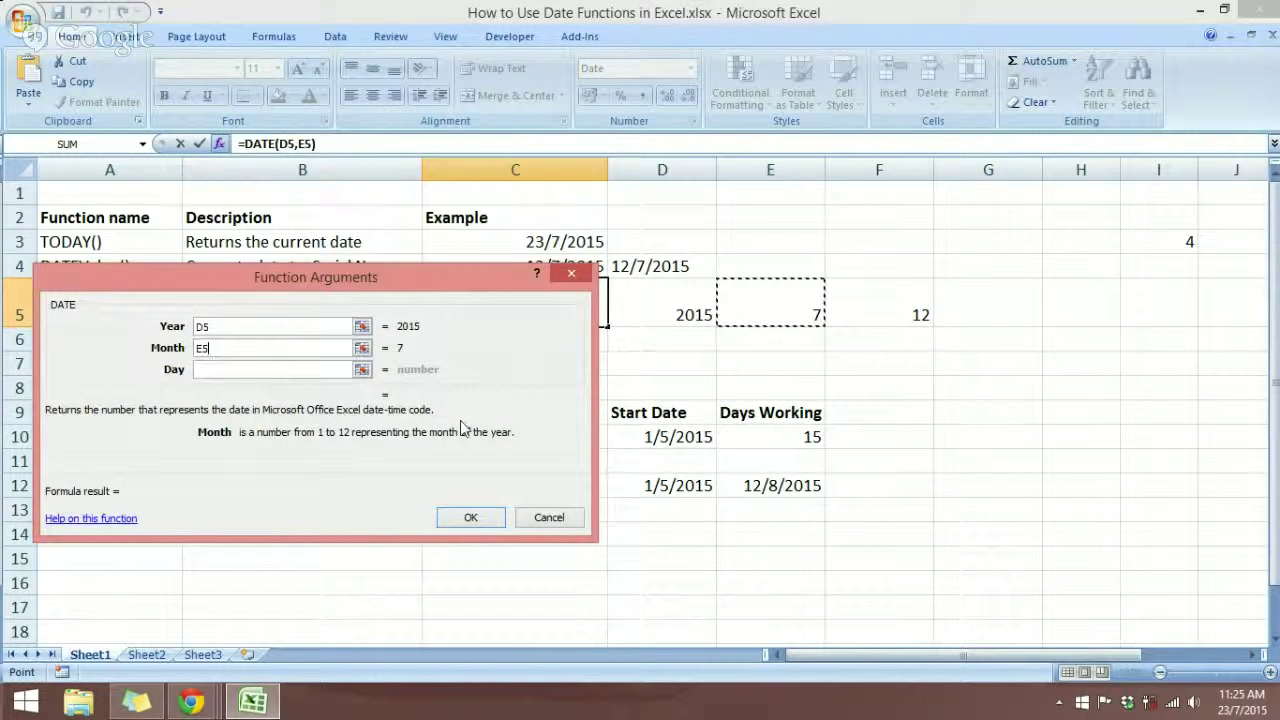
{"action": "left_click", "coordinate": [228, 373]}
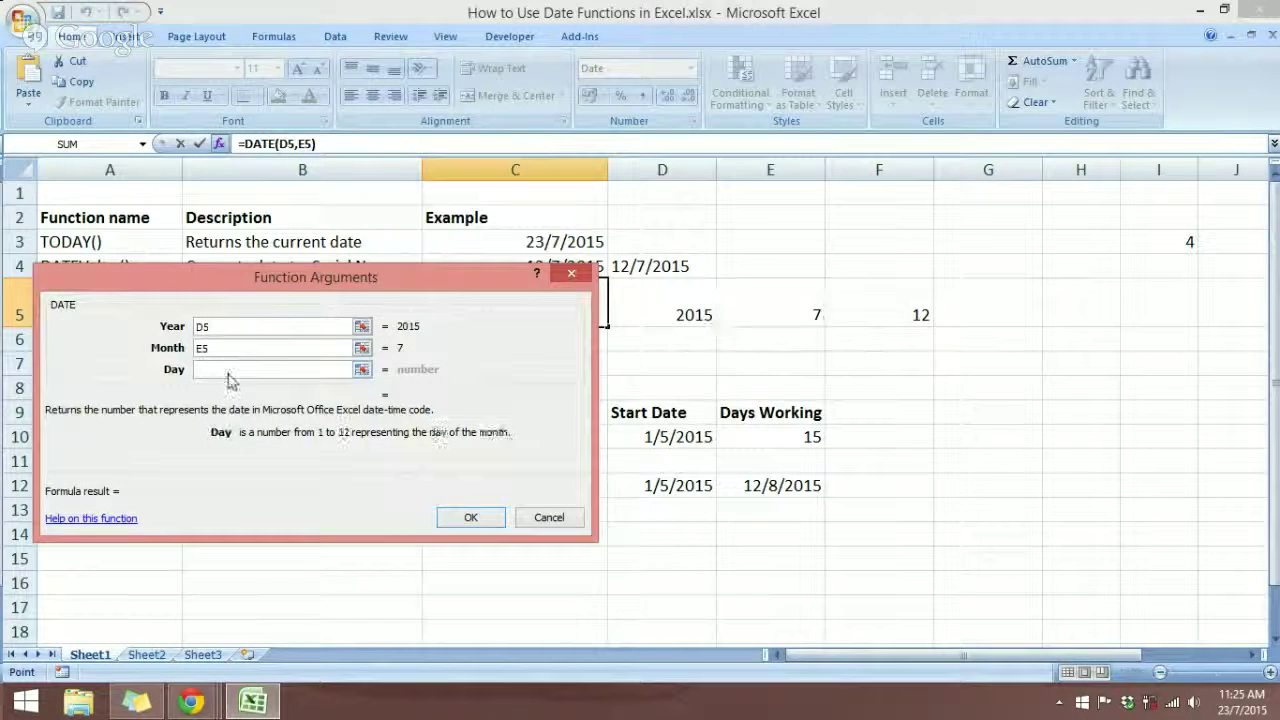
{"action": "left_click", "coordinate": [926, 320]}
{"action": "left_click", "coordinate": [470, 518]}
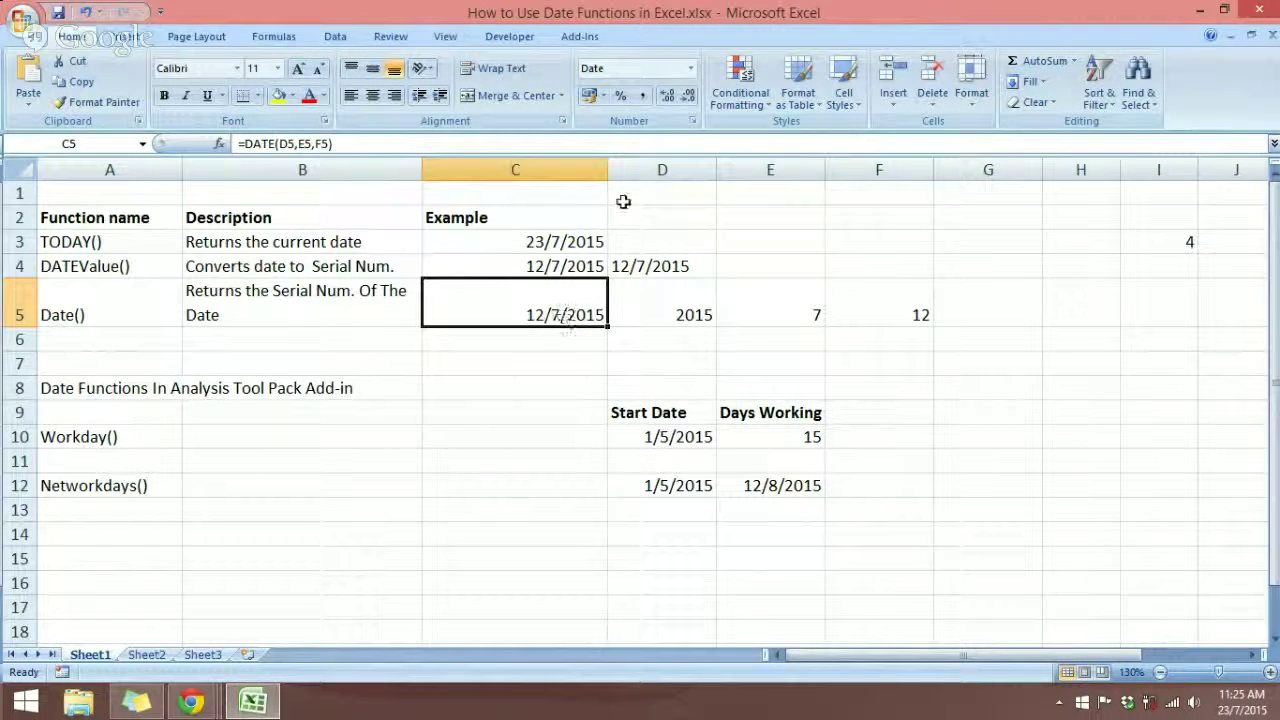
Set the number format of the DATE result in C5 to General.
{"action": "left_click", "coordinate": [690, 68]}
{"action": "left_click", "coordinate": [665, 96]}
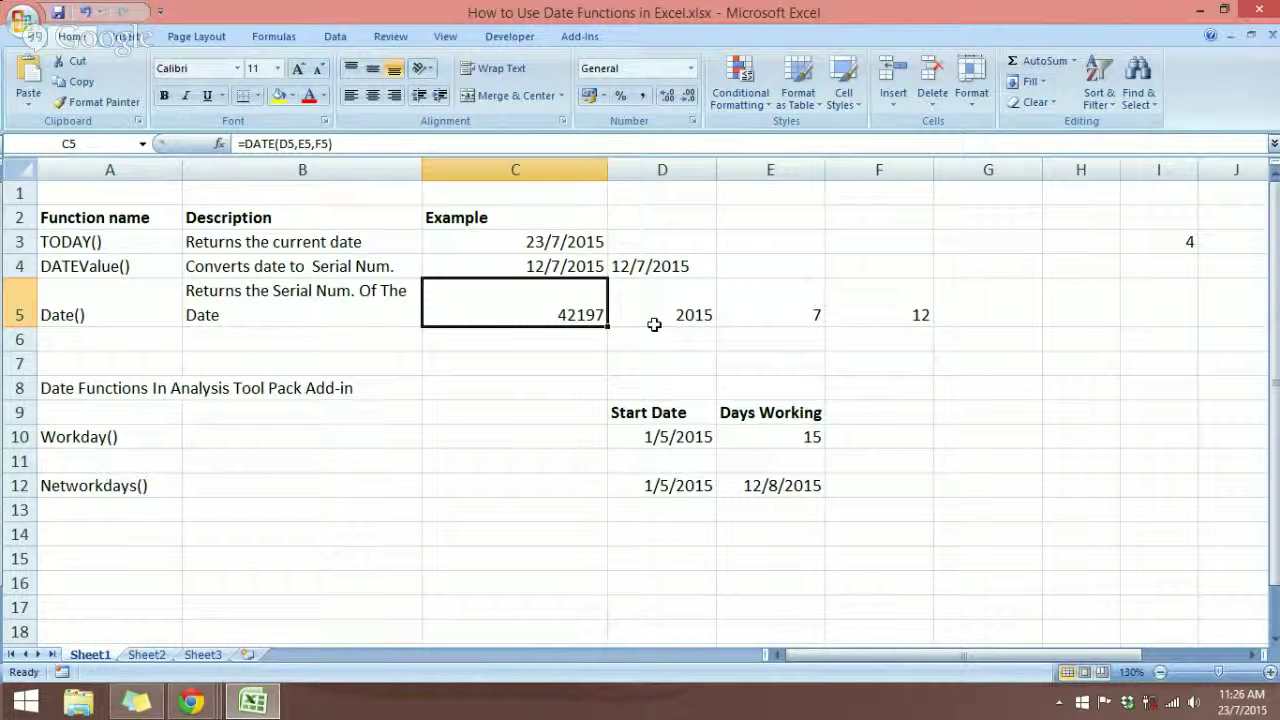
{"action": "right_click", "coordinate": [568, 309]}
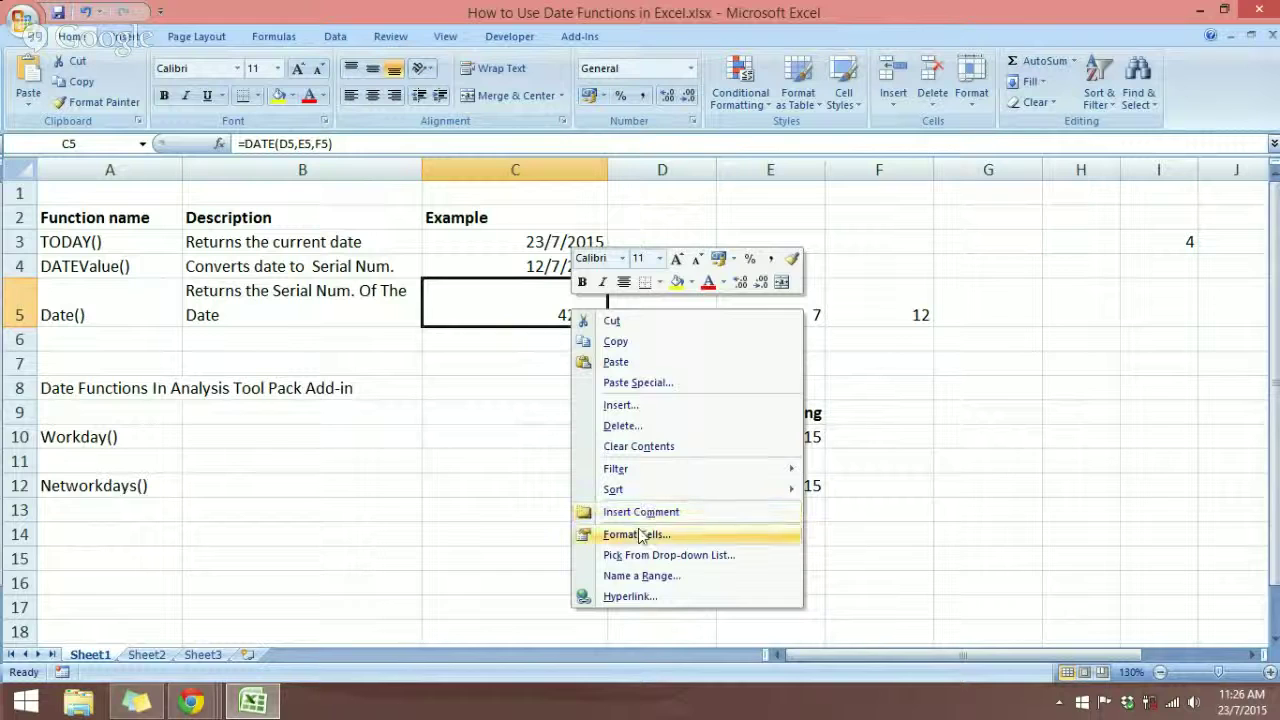
{"action": "key", "text": "Escape"}
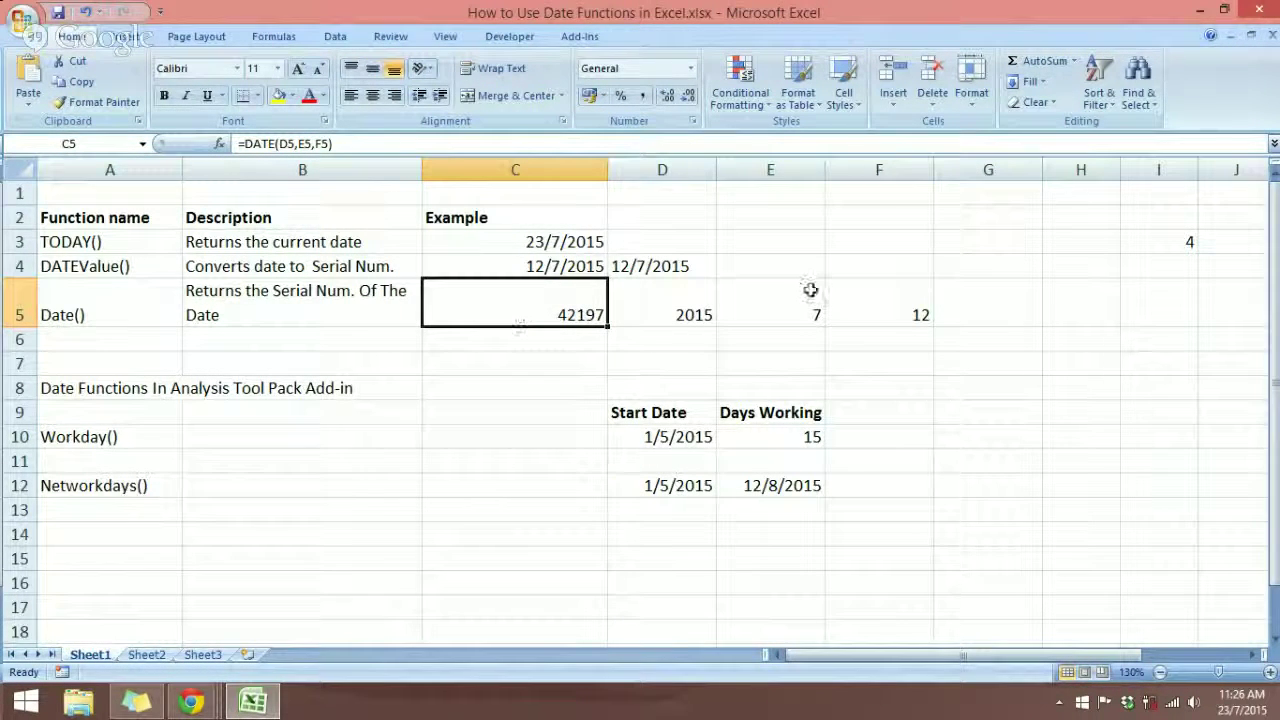
{"action": "key", "text": "ctrl+1"}
{"action": "left_click", "coordinate": [842, 664]}
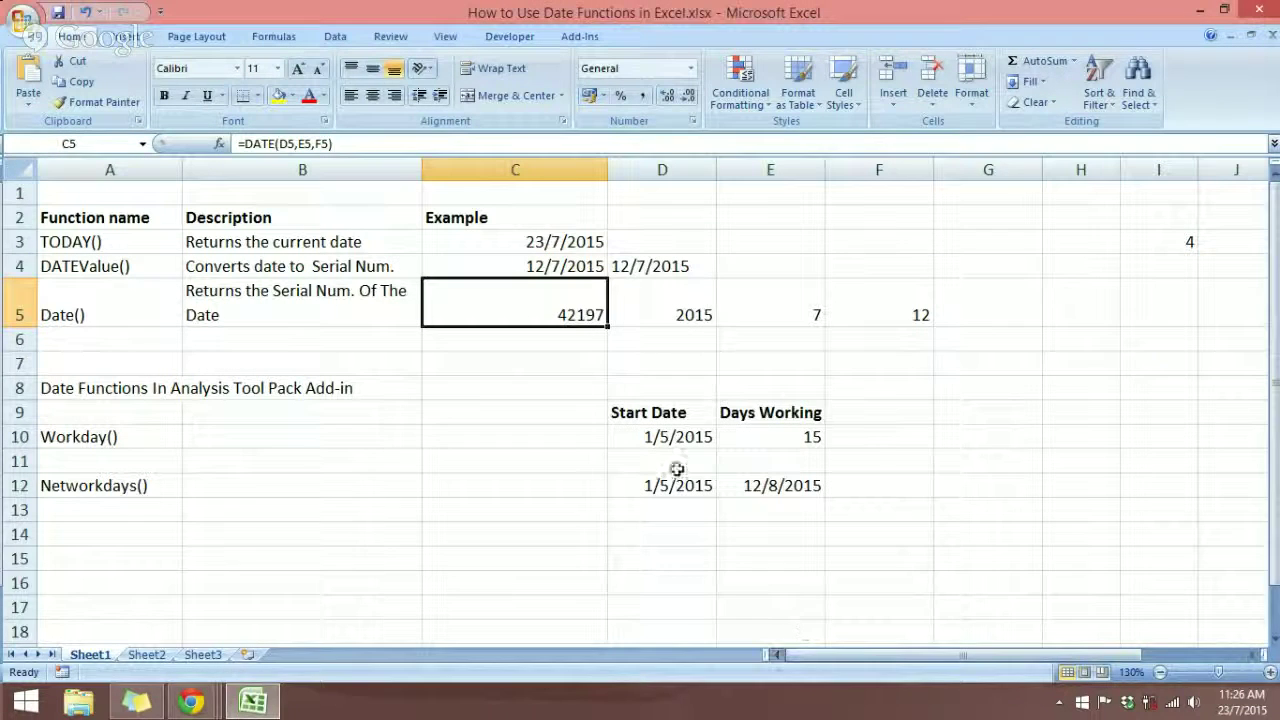
Clear both the contents and the formatting of C5.
{"action": "left_click", "coordinate": [1037, 104]}
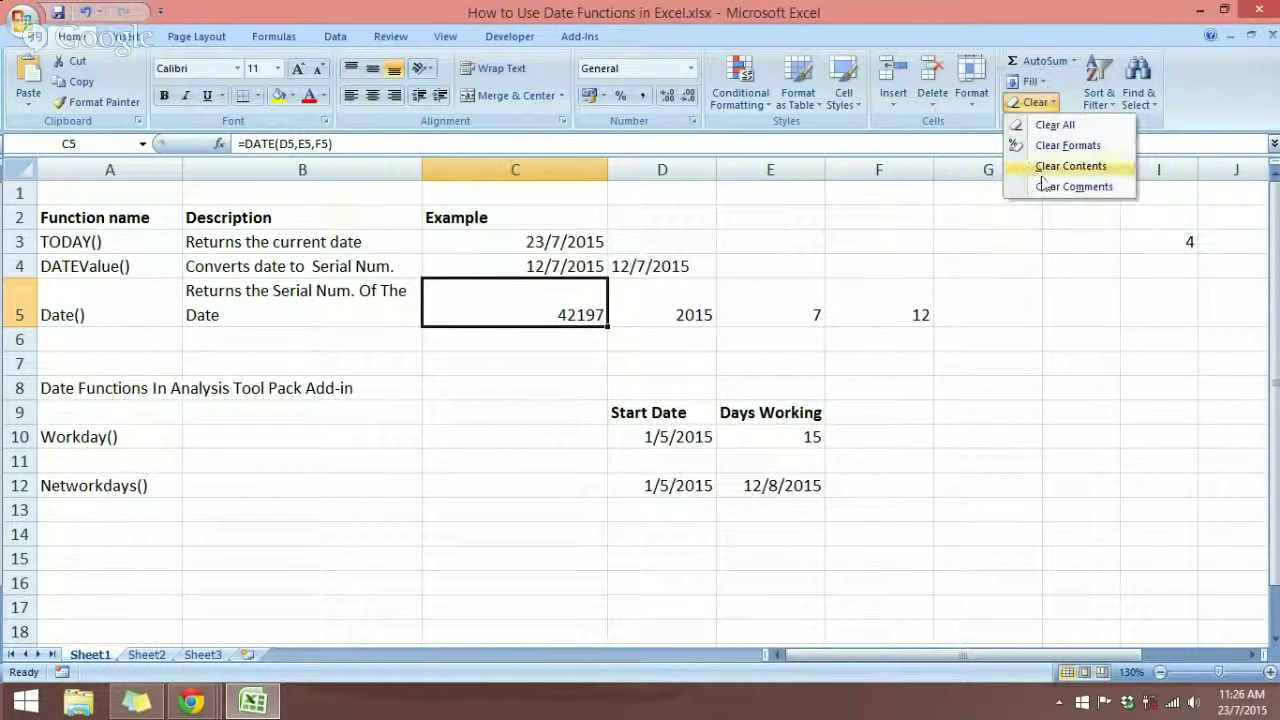
{"action": "left_click", "coordinate": [1050, 124]}
{"action": "left_click", "coordinate": [580, 363]}
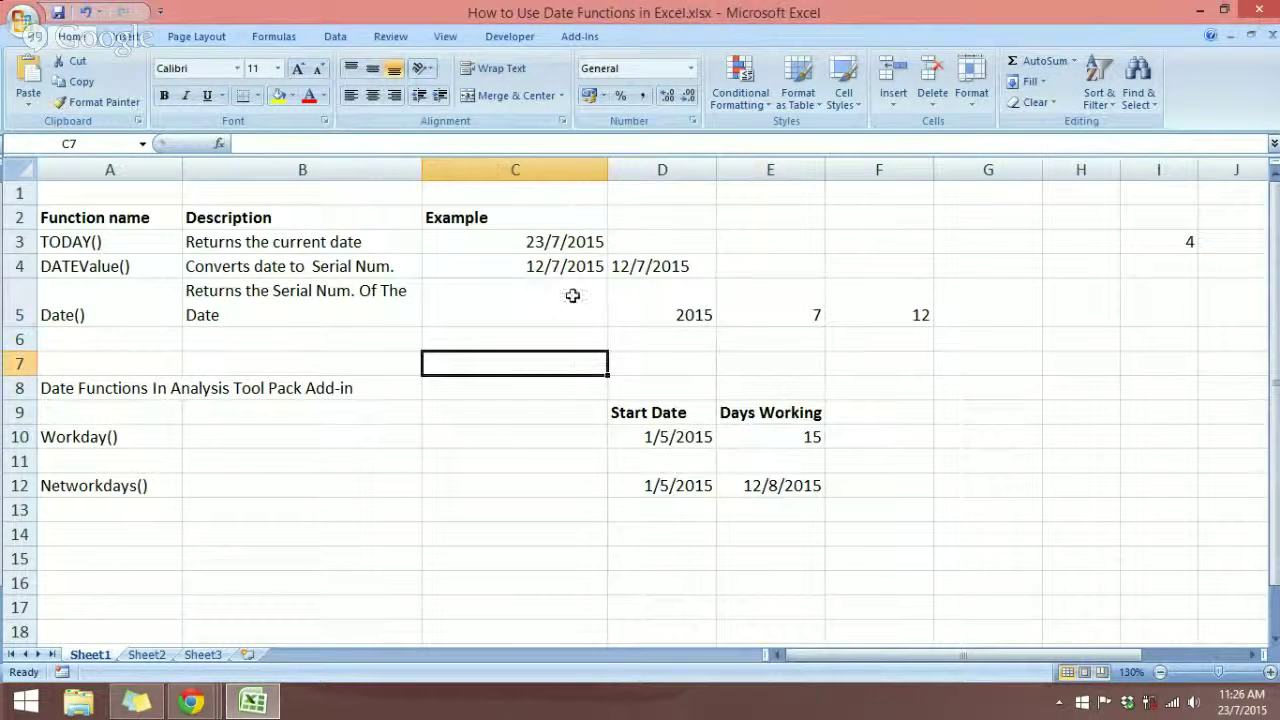
Enter the formula =DATE(D5,E5,F5) in the cleared cell C5 using the function arguments.
{"action": "left_click", "coordinate": [567, 292]}
{"action": "type", "text": "=date"}
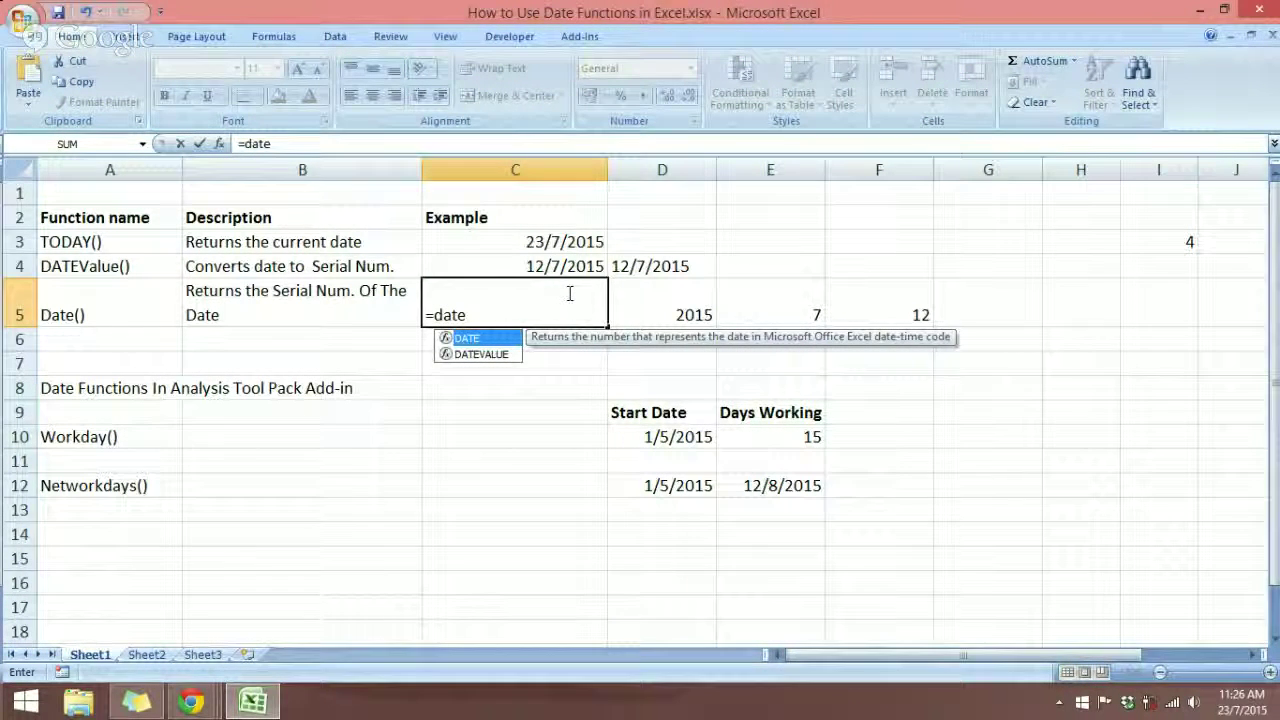
{"action": "key", "text": "Tab"}
{"action": "key", "text": "ctrl+a"}
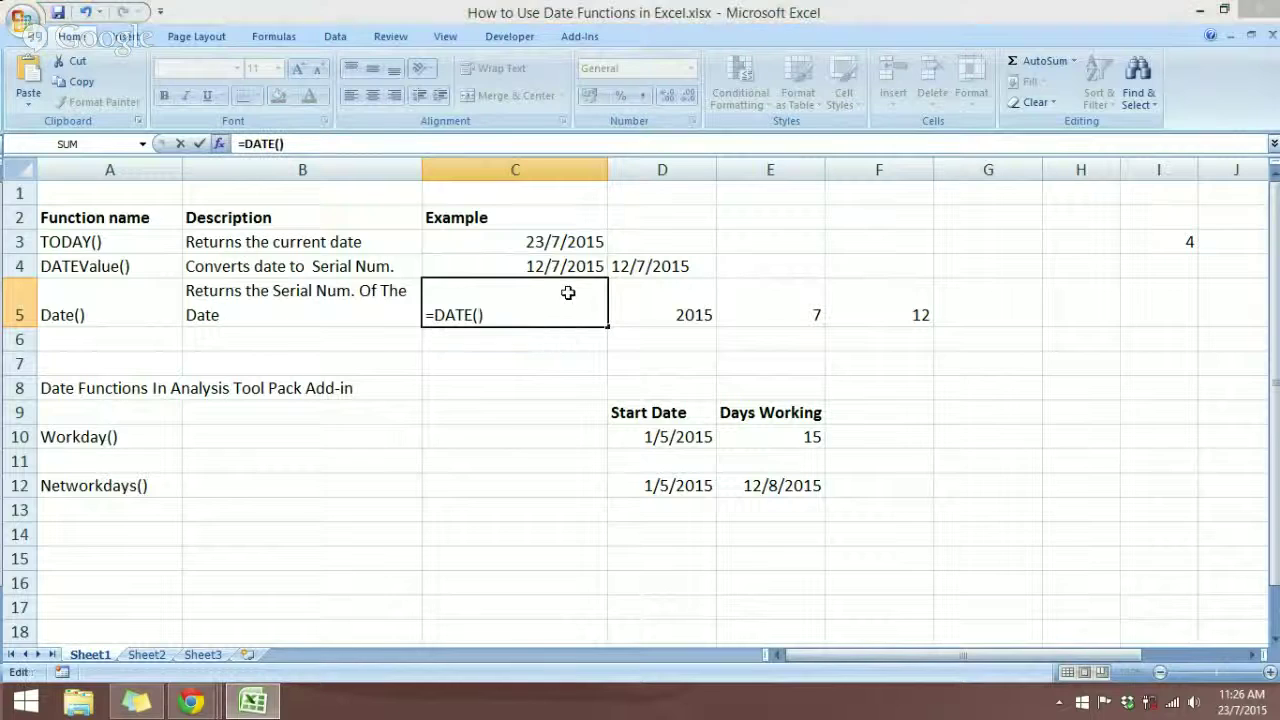
{"action": "left_click", "coordinate": [670, 308]}
{"action": "left_click", "coordinate": [299, 352]}
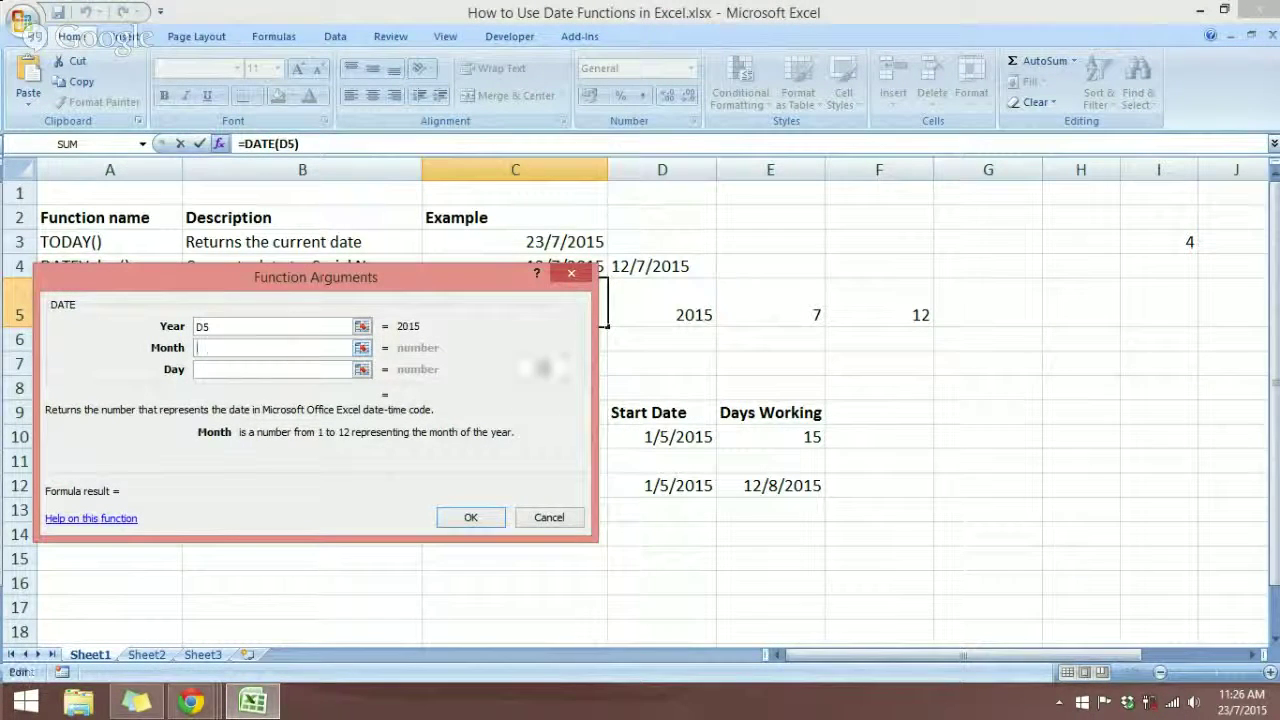
{"action": "left_click", "coordinate": [780, 317]}
{"action": "left_click", "coordinate": [286, 370]}
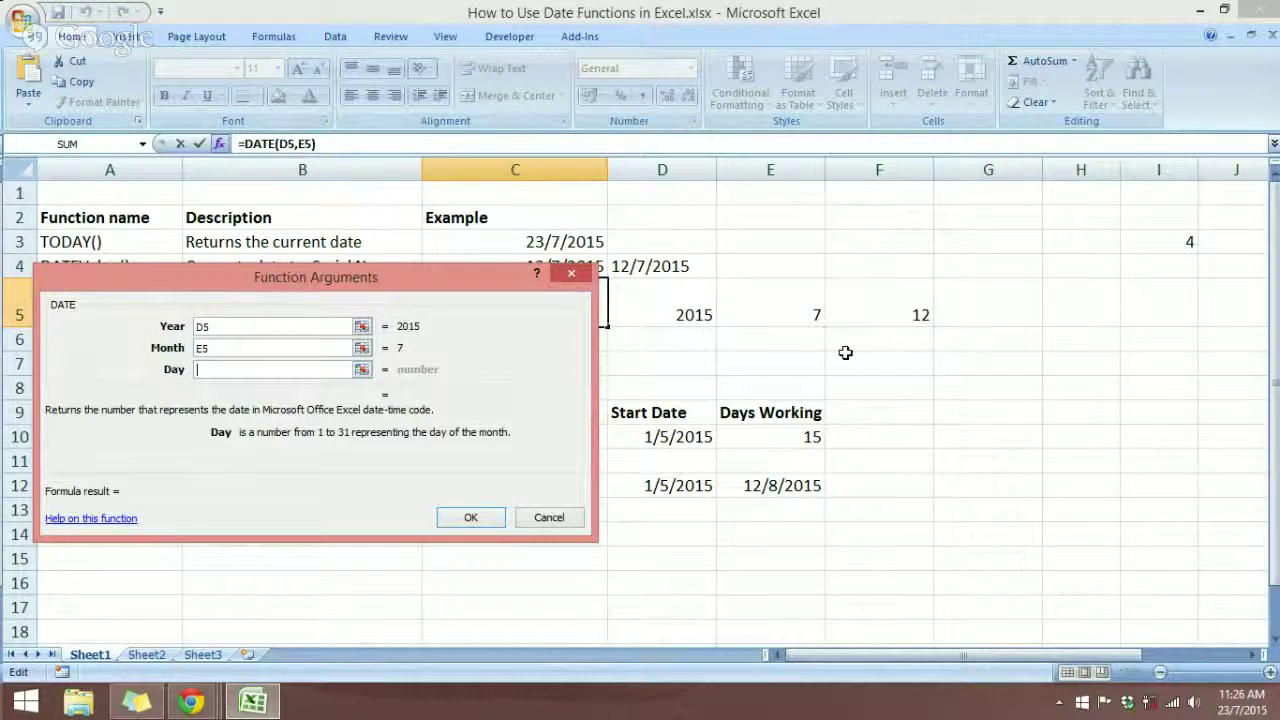
{"action": "left_click", "coordinate": [914, 316]}
{"action": "left_click", "coordinate": [471, 518]}
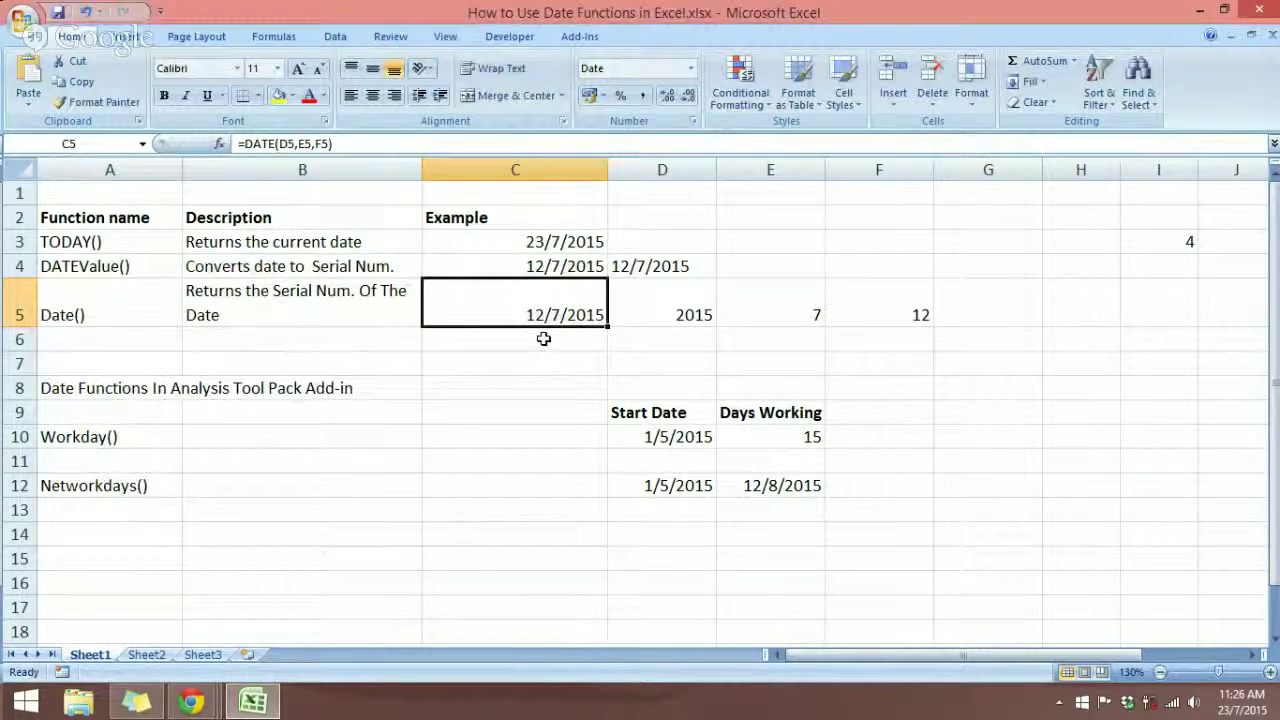
Check in the Excel add-ins list whether the Analysis ToolPak is enabled, and close the list without changes.
{"action": "left_click", "coordinate": [563, 391]}
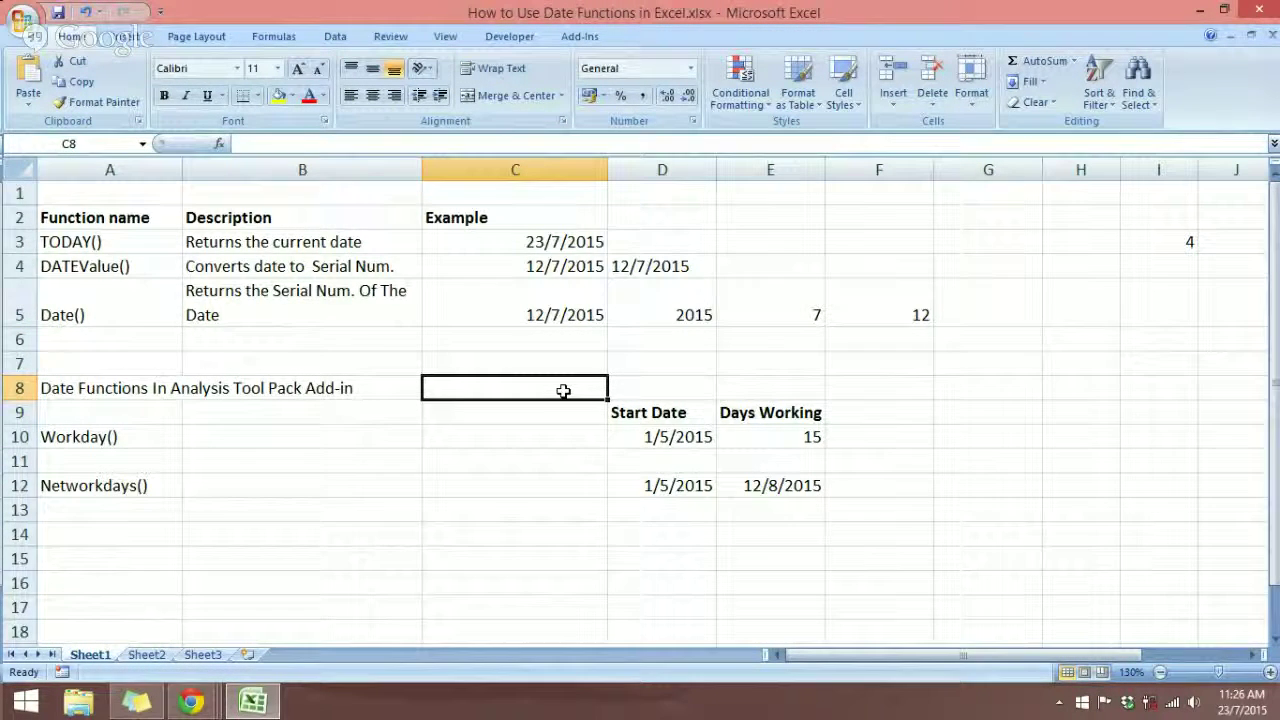
{"action": "scroll", "coordinate": [563, 391], "scroll_direction": "down", "scroll_amount": 2}
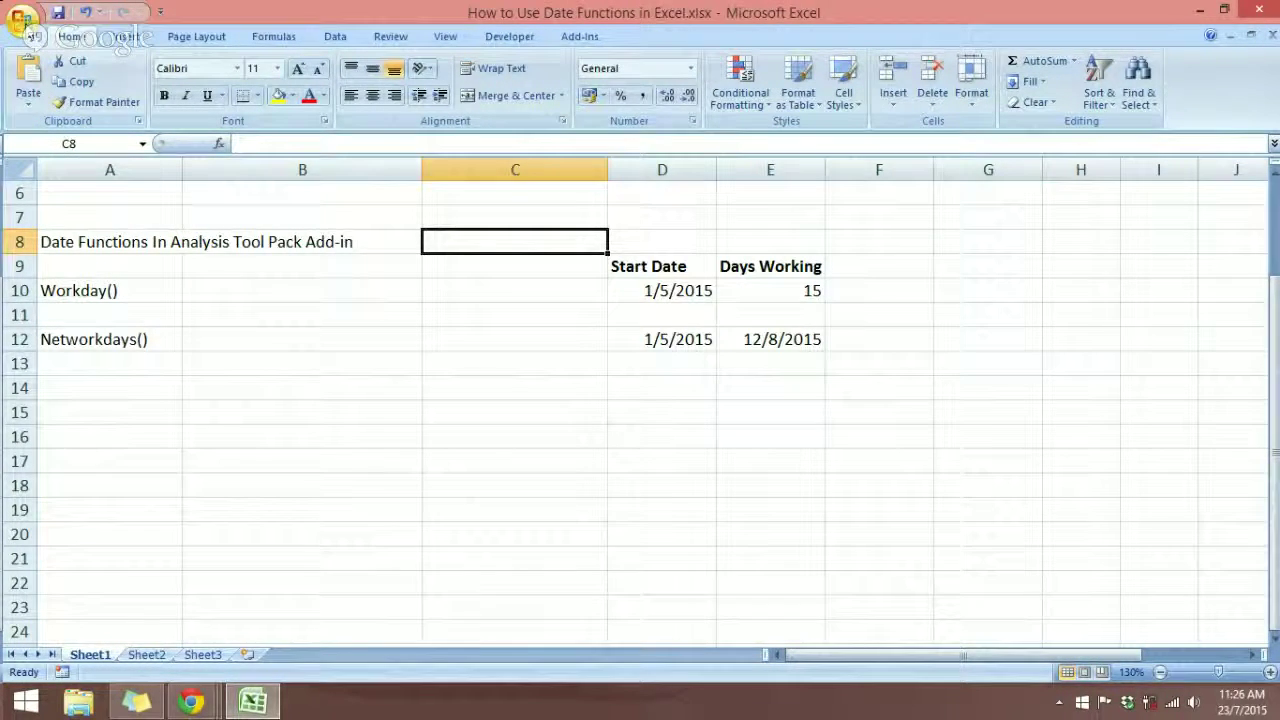
{"action": "left_click", "coordinate": [22, 18]}
{"action": "left_click", "coordinate": [290, 432]}
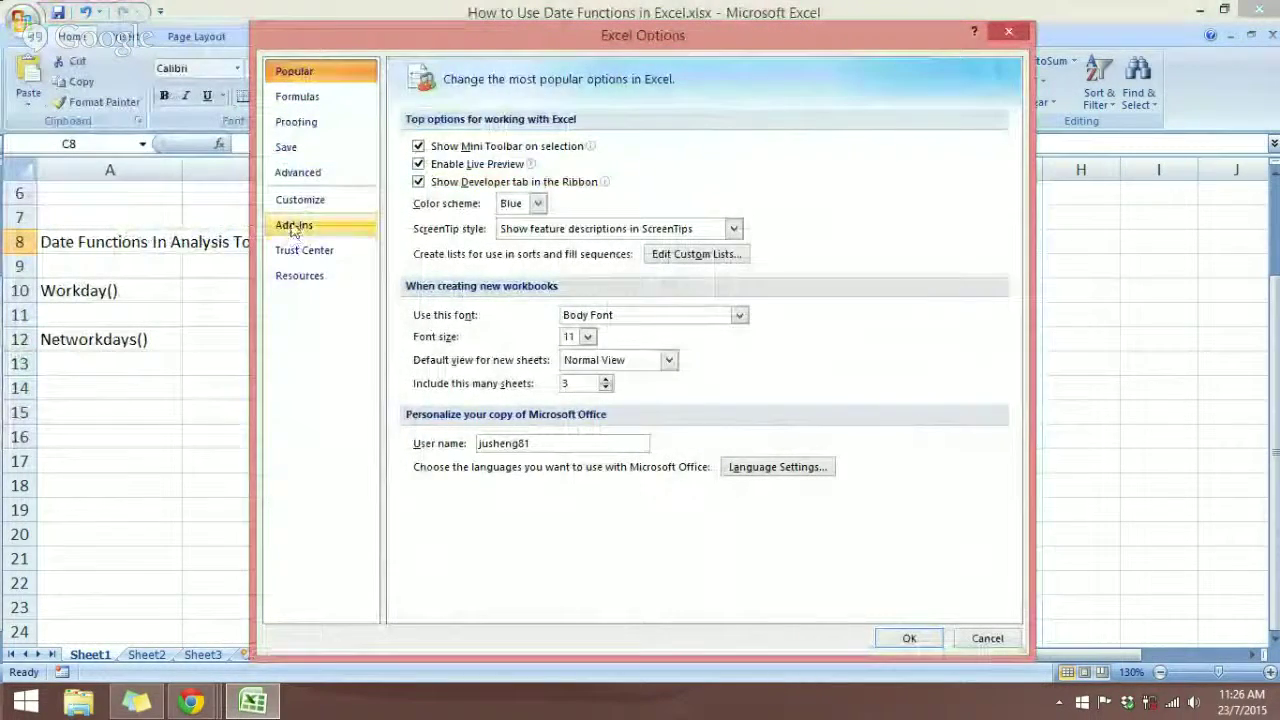
{"action": "left_click", "coordinate": [293, 228]}
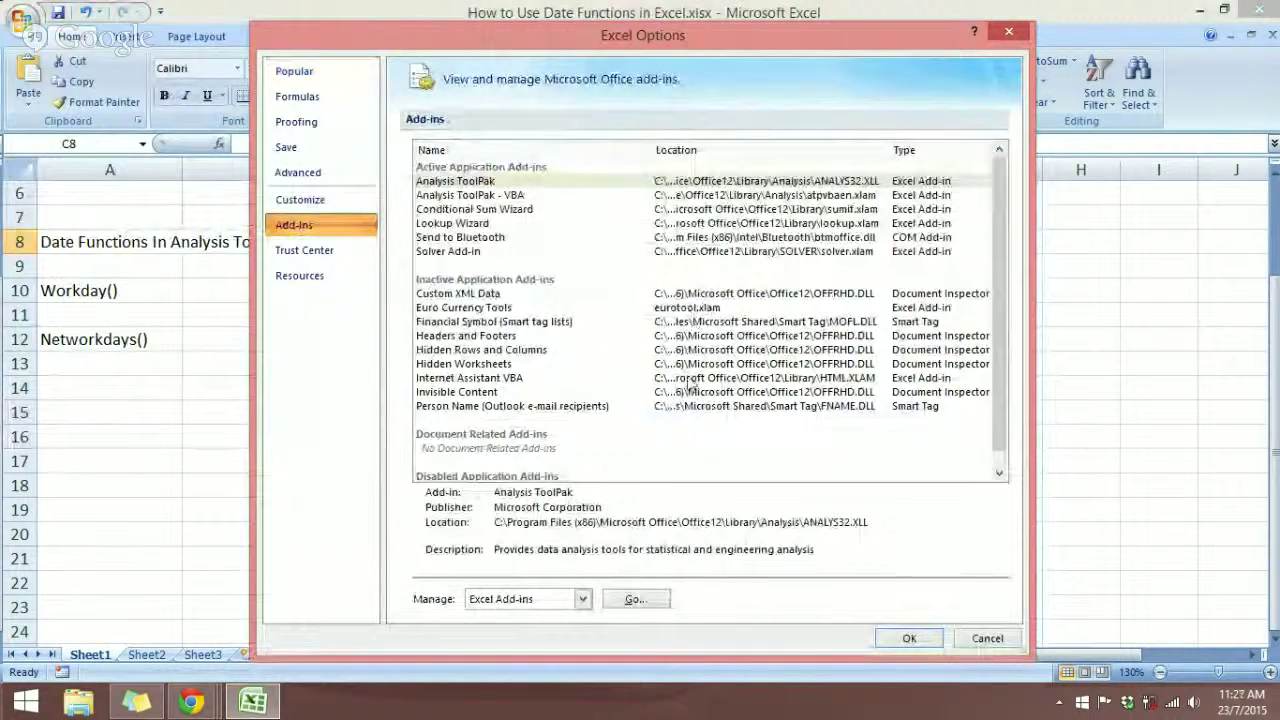
{"action": "left_click", "coordinate": [634, 599]}
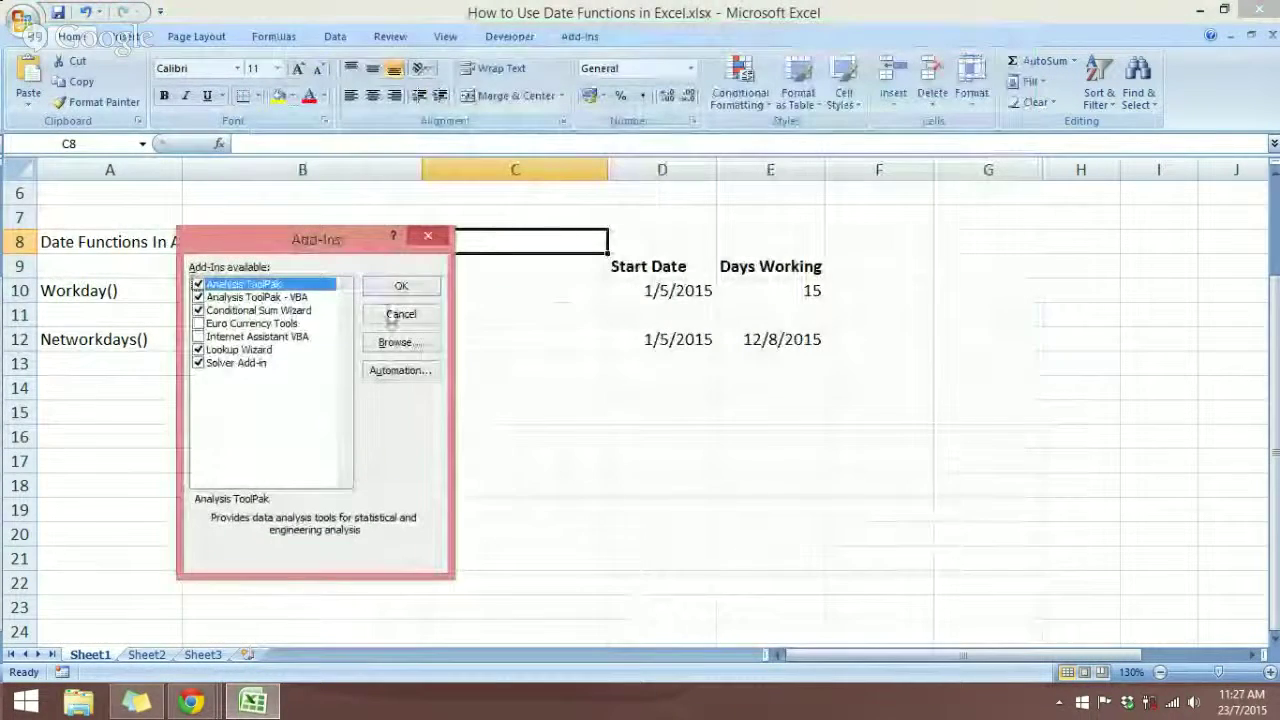
{"action": "left_click_drag", "start_coordinate": [352, 240], "coordinate": [686, 231]}
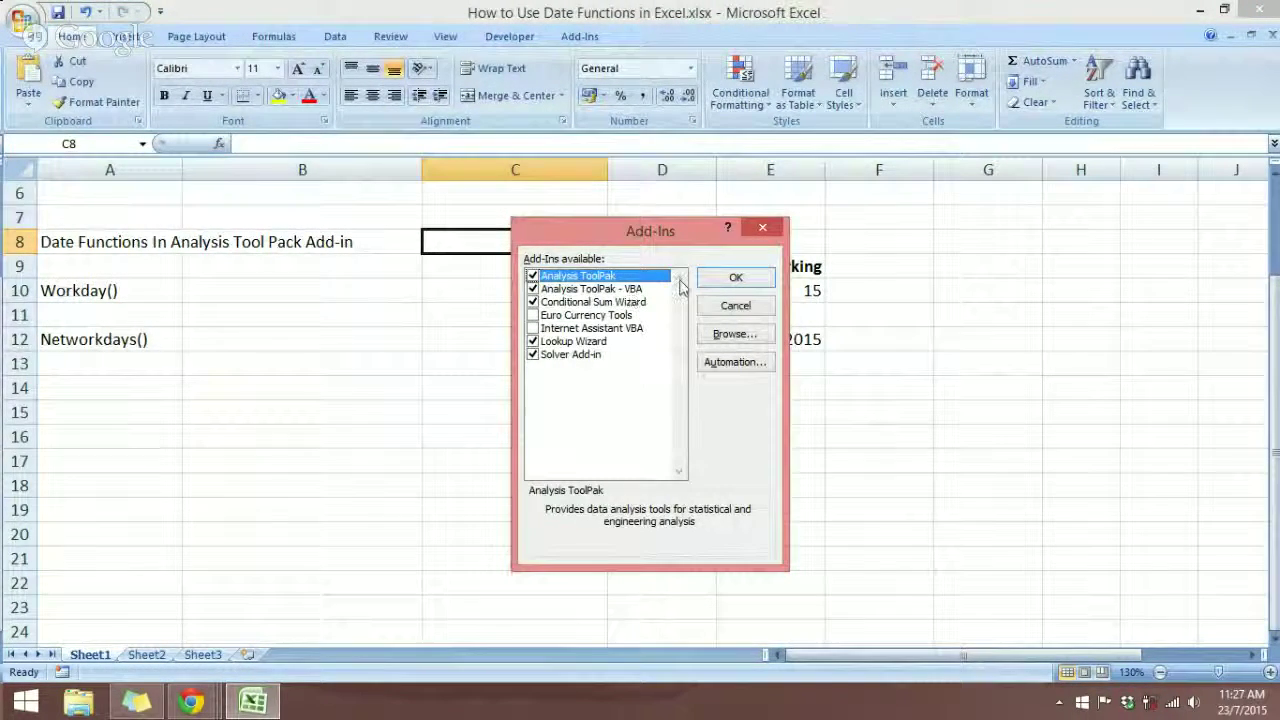
{"action": "left_click", "coordinate": [766, 229]}
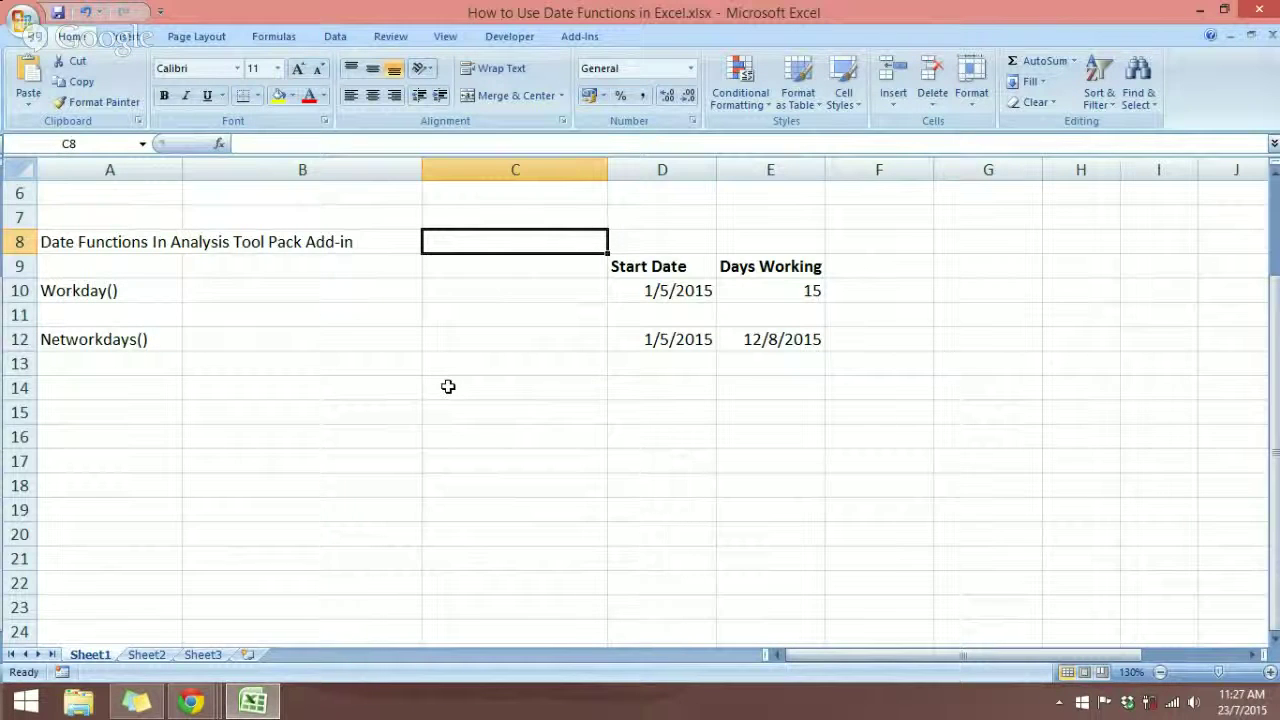
Review the Start Date in D10, the Days Working in E10 and the empty cells beside Workday().
{"action": "left_click", "coordinate": [459, 443]}
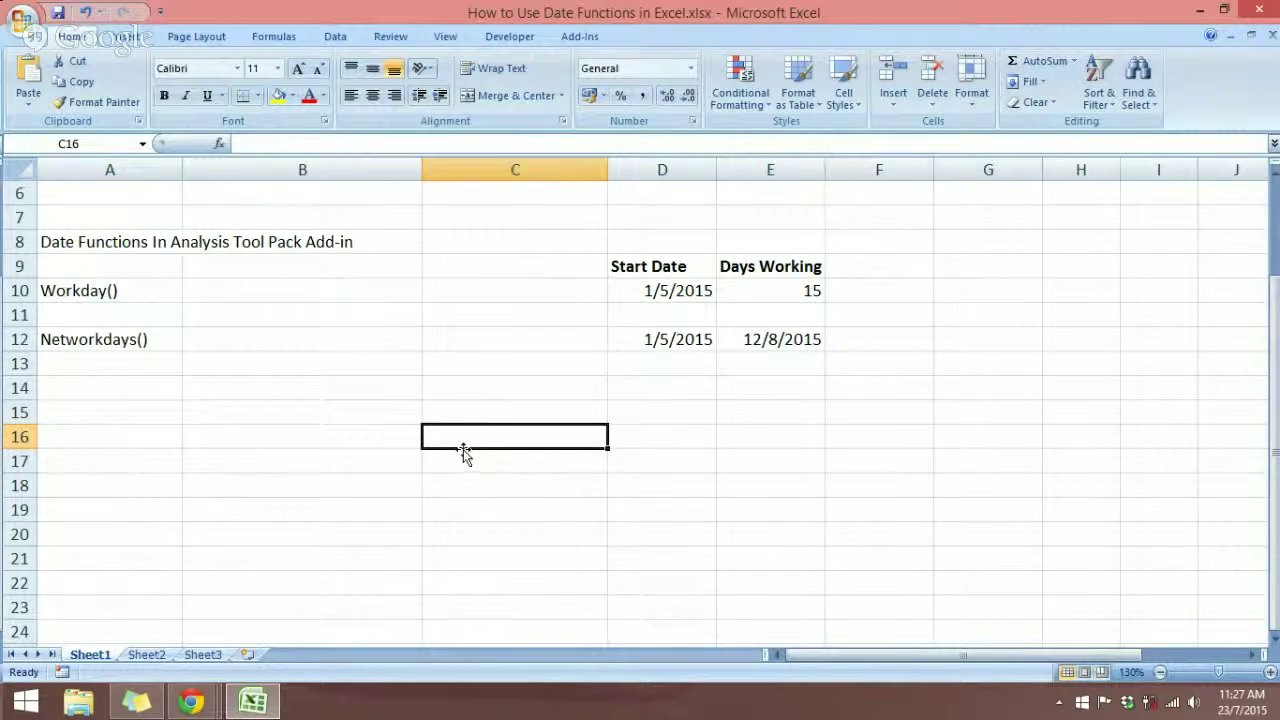
{"action": "left_click", "coordinate": [654, 292]}
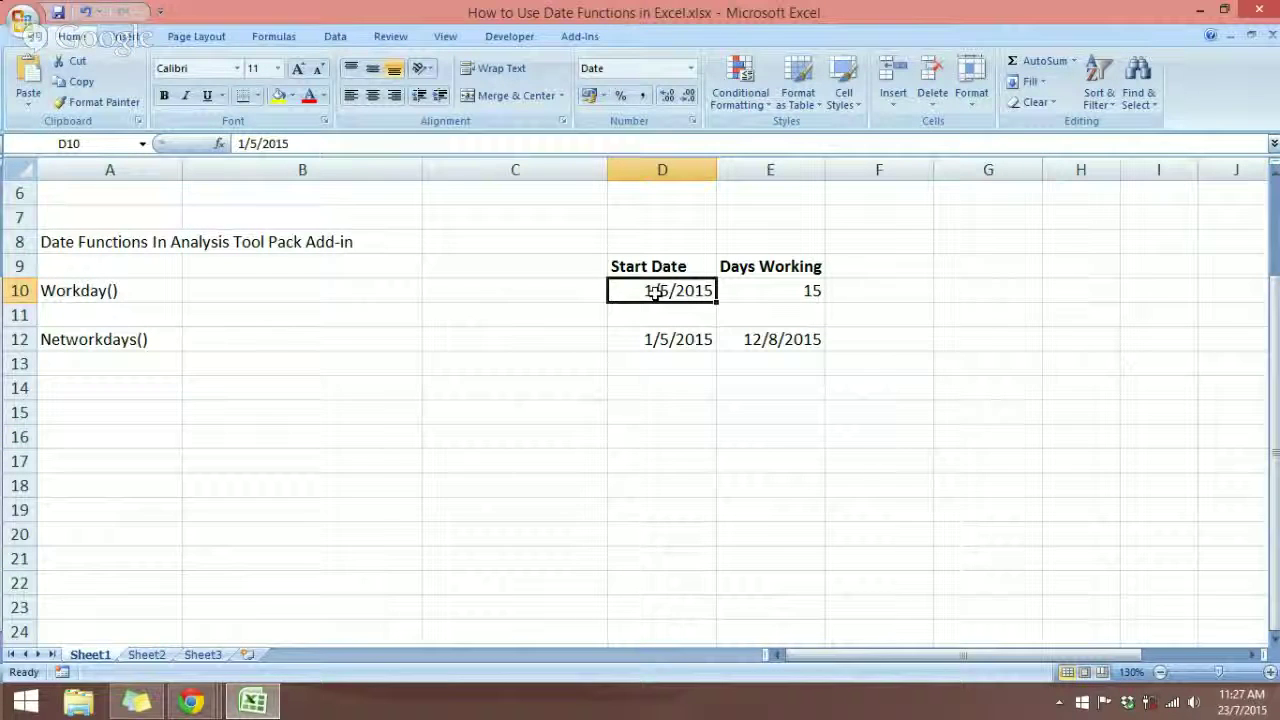
{"action": "left_click", "coordinate": [797, 291]}
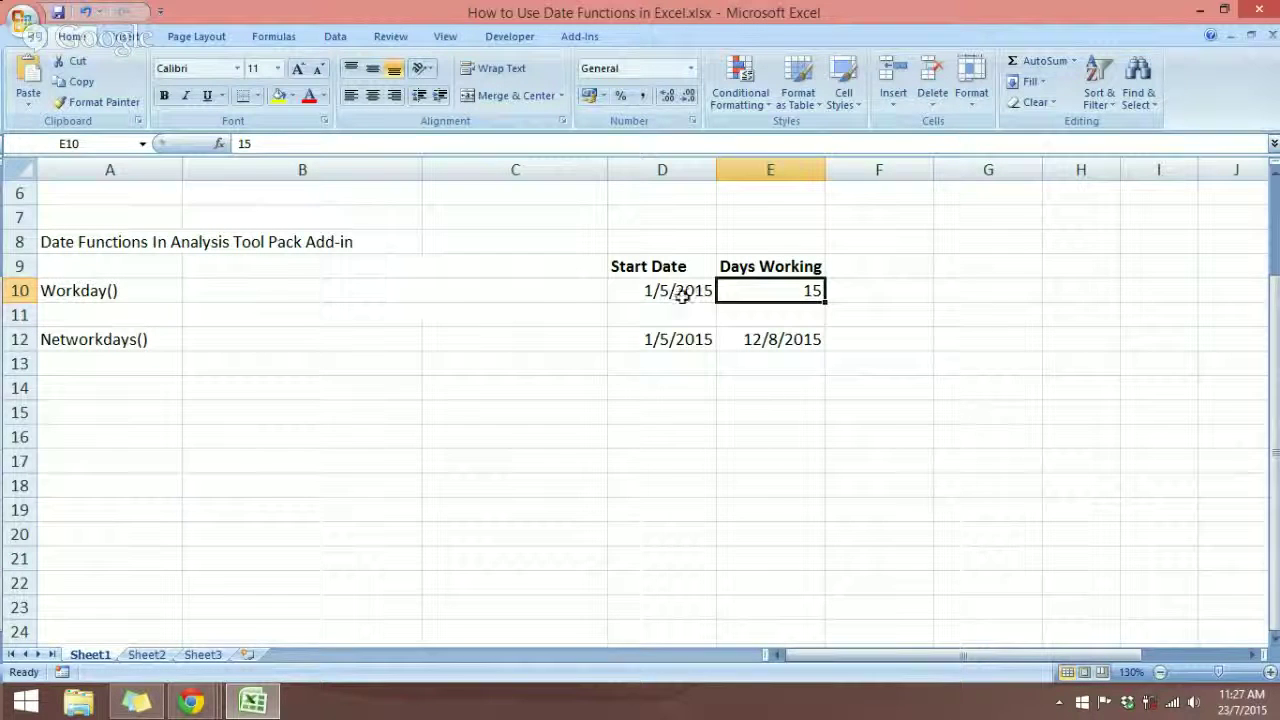
{"action": "left_click", "coordinate": [366, 294]}
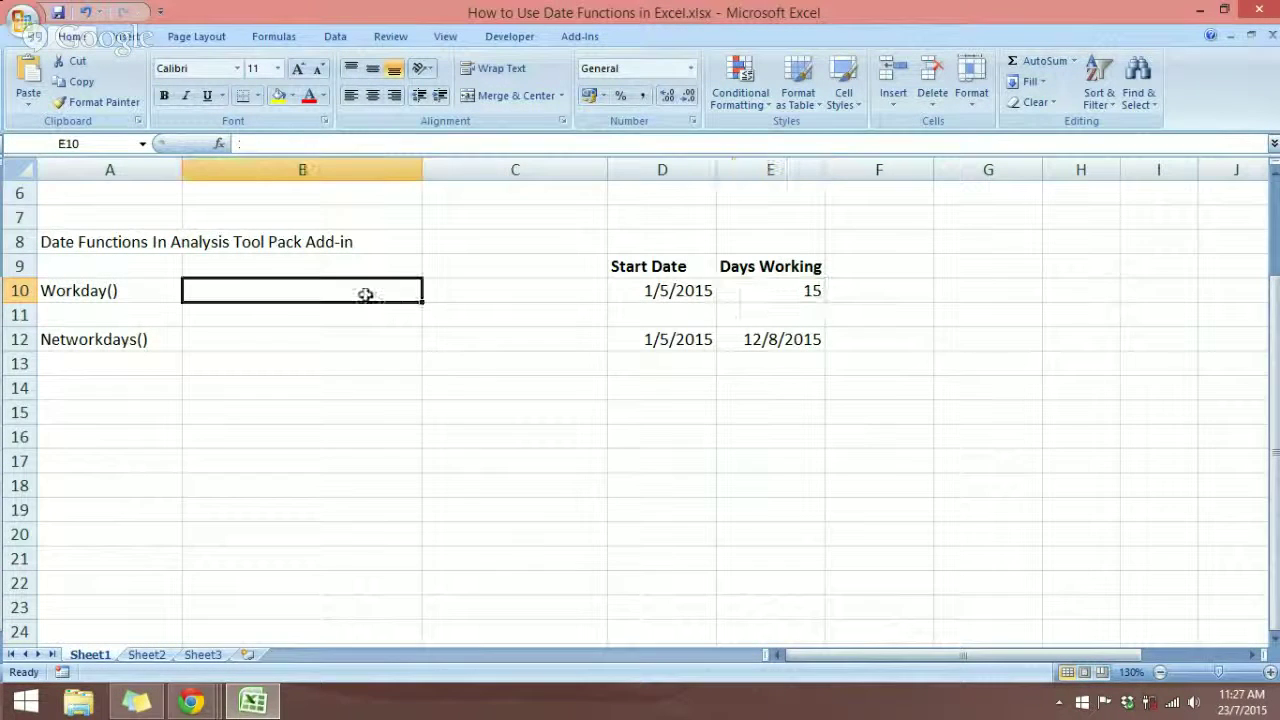
{"action": "left_click", "coordinate": [452, 298]}
{"action": "left_click", "coordinate": [375, 292]}
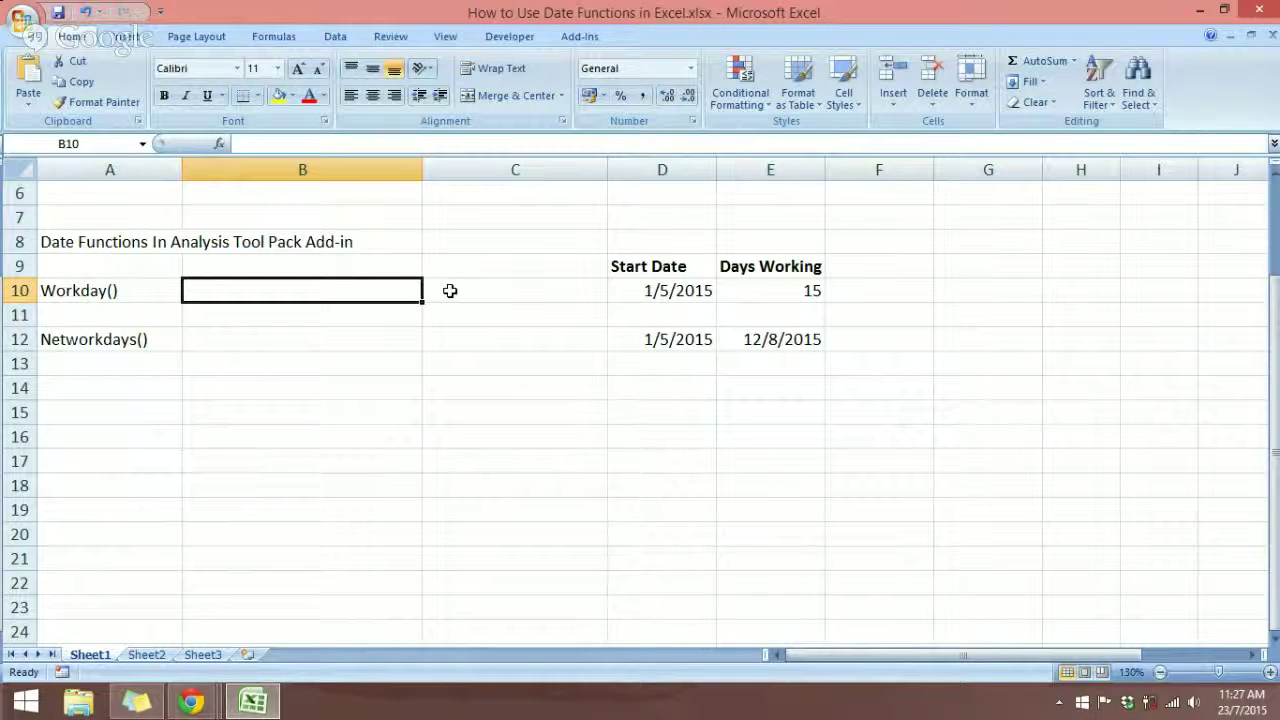
Enter the formula =WORKDAY(D10,E10) in B10 using the function arguments, with D10 as Start_date and E10 as Days.
{"action": "type", "text": "=wo"}
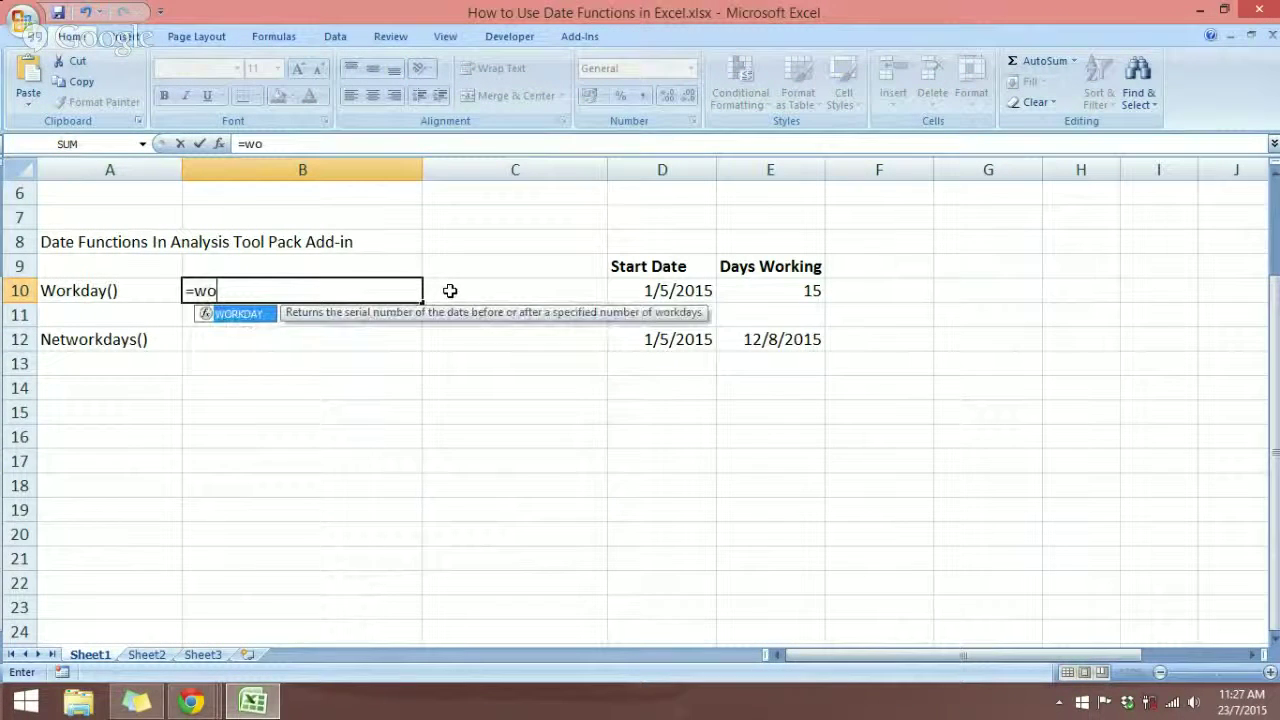
{"action": "type", "text": "rk"}
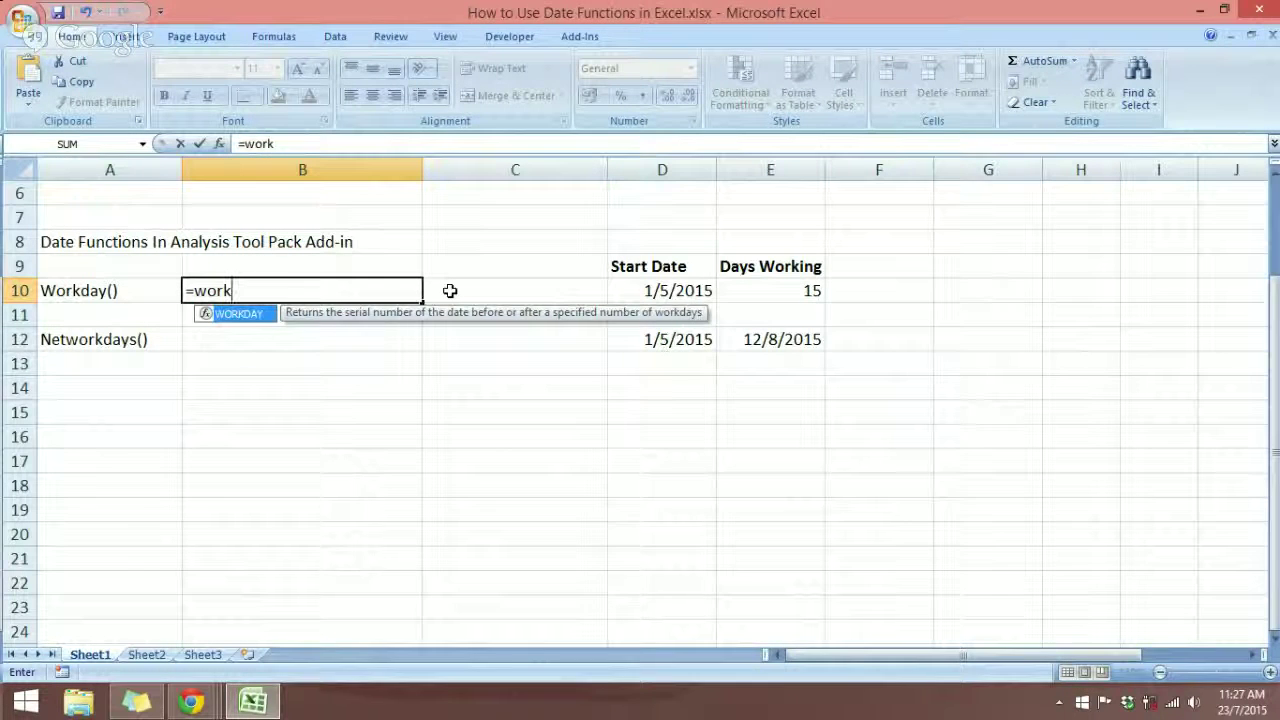
{"action": "key", "text": "Tab"}
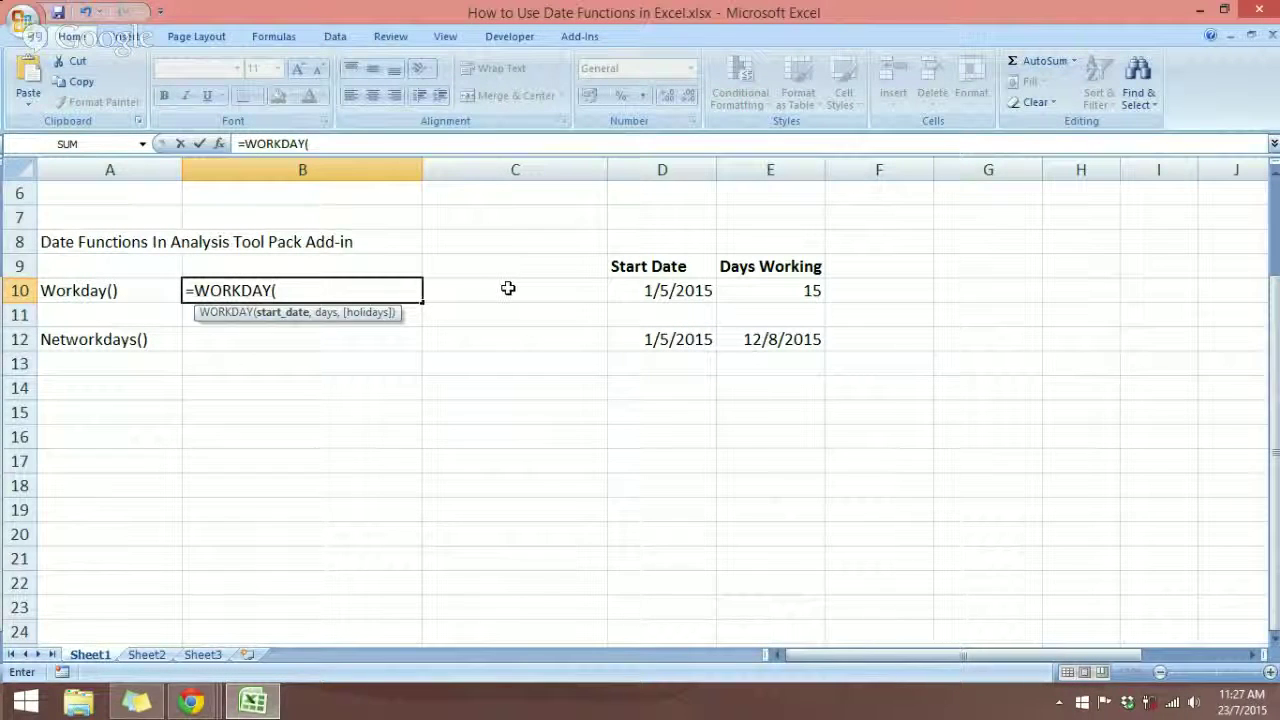
{"action": "key", "text": "ctrl+a"}
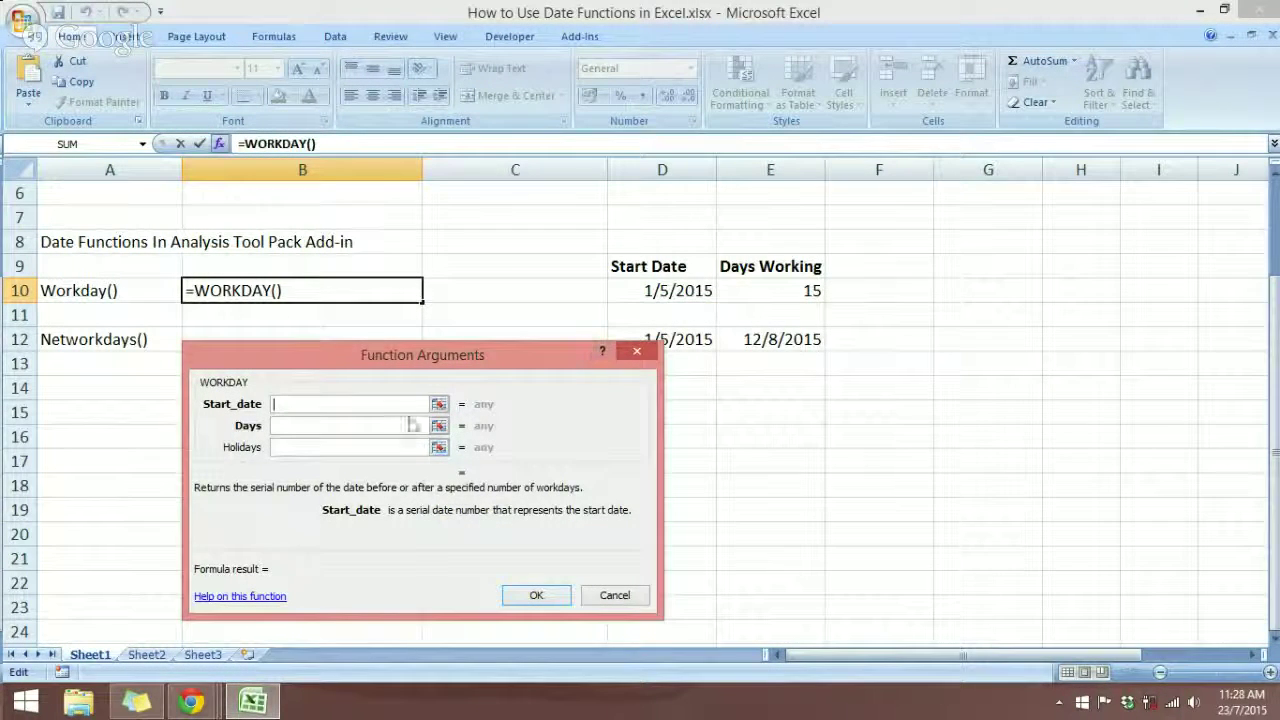
{"action": "left_click", "coordinate": [632, 290]}
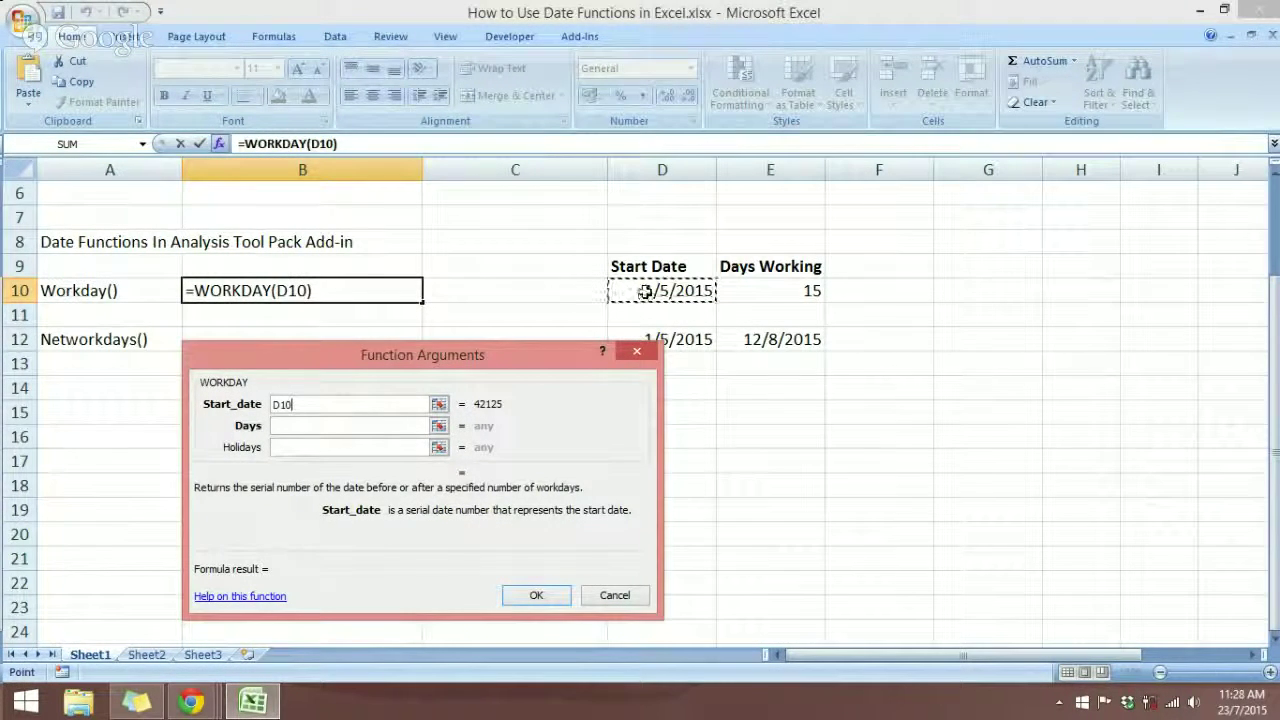
{"action": "left_click", "coordinate": [388, 430]}
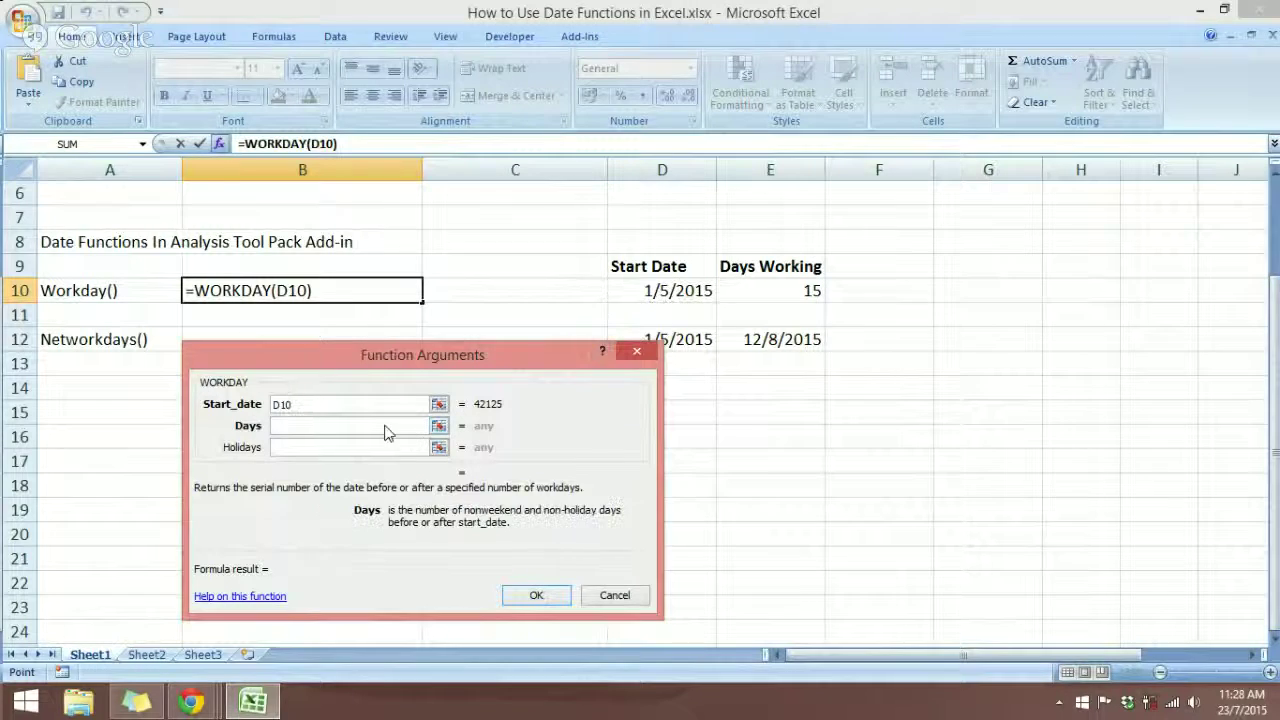
{"action": "left_click", "coordinate": [795, 292]}
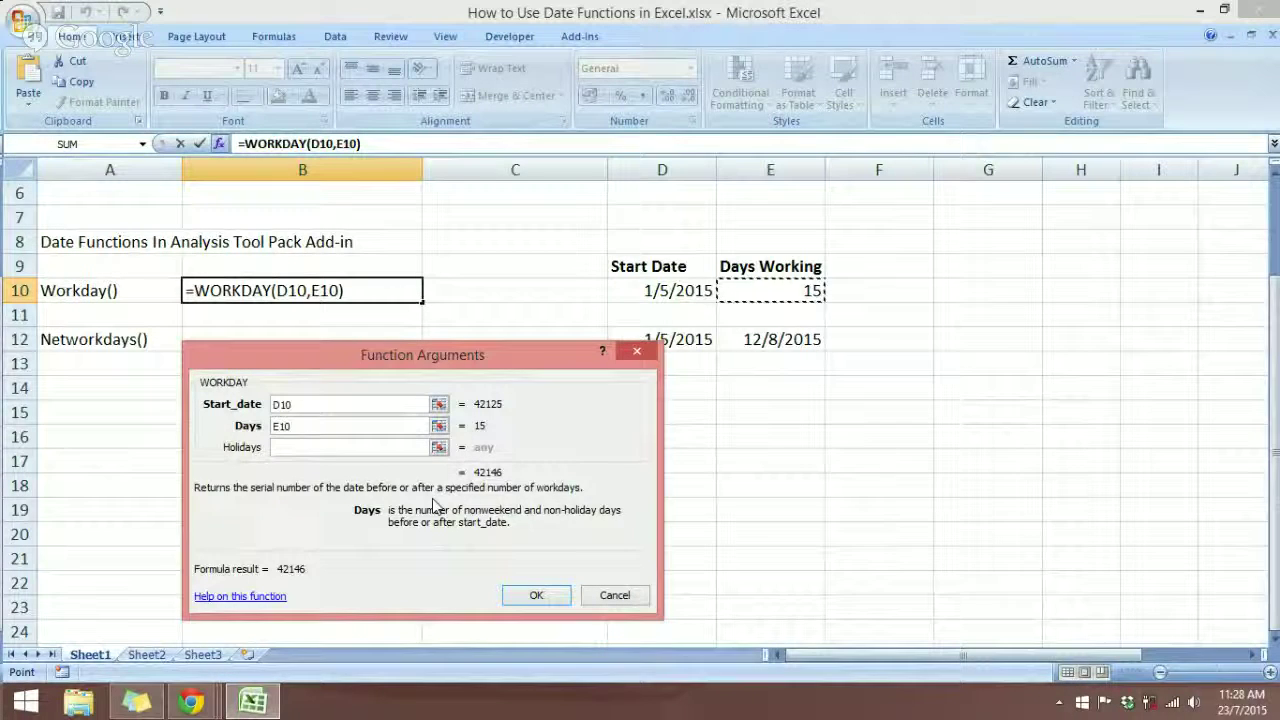
{"action": "left_click", "coordinate": [536, 595]}
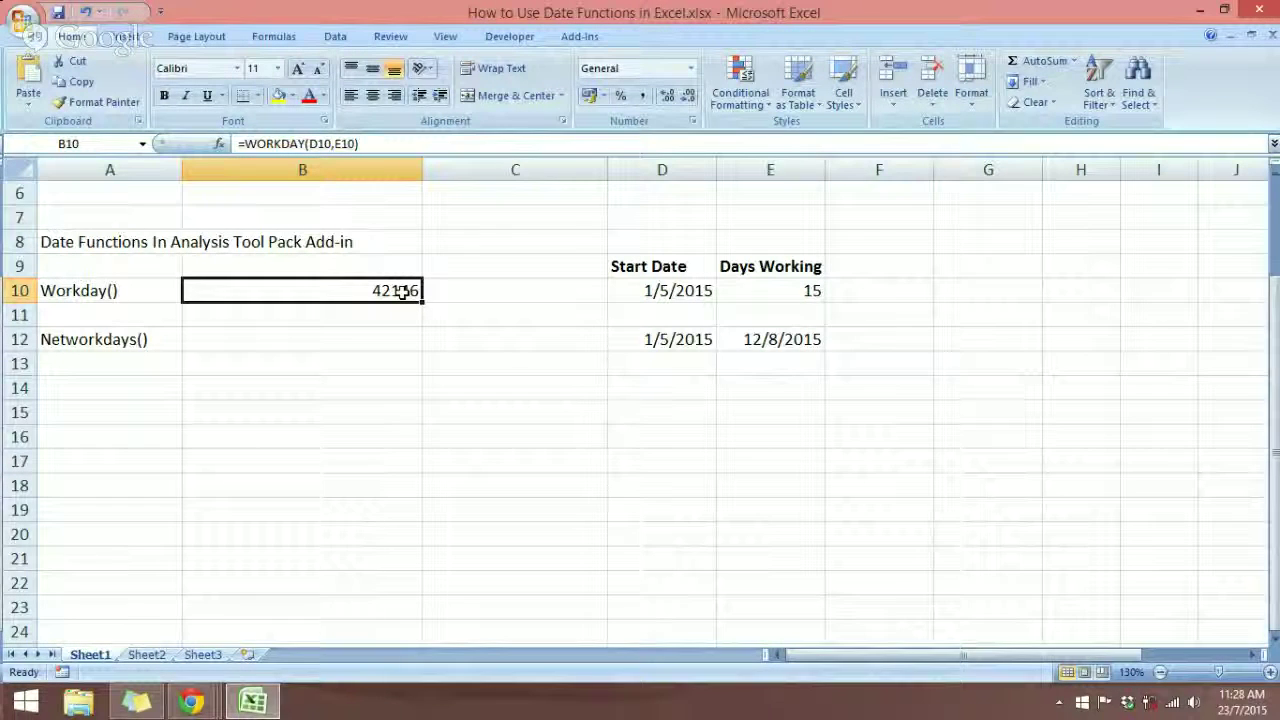
Format the WORKDAY result in B10 as a Short Date.
{"action": "left_click", "coordinate": [443, 301]}
{"action": "left_click", "coordinate": [408, 292]}
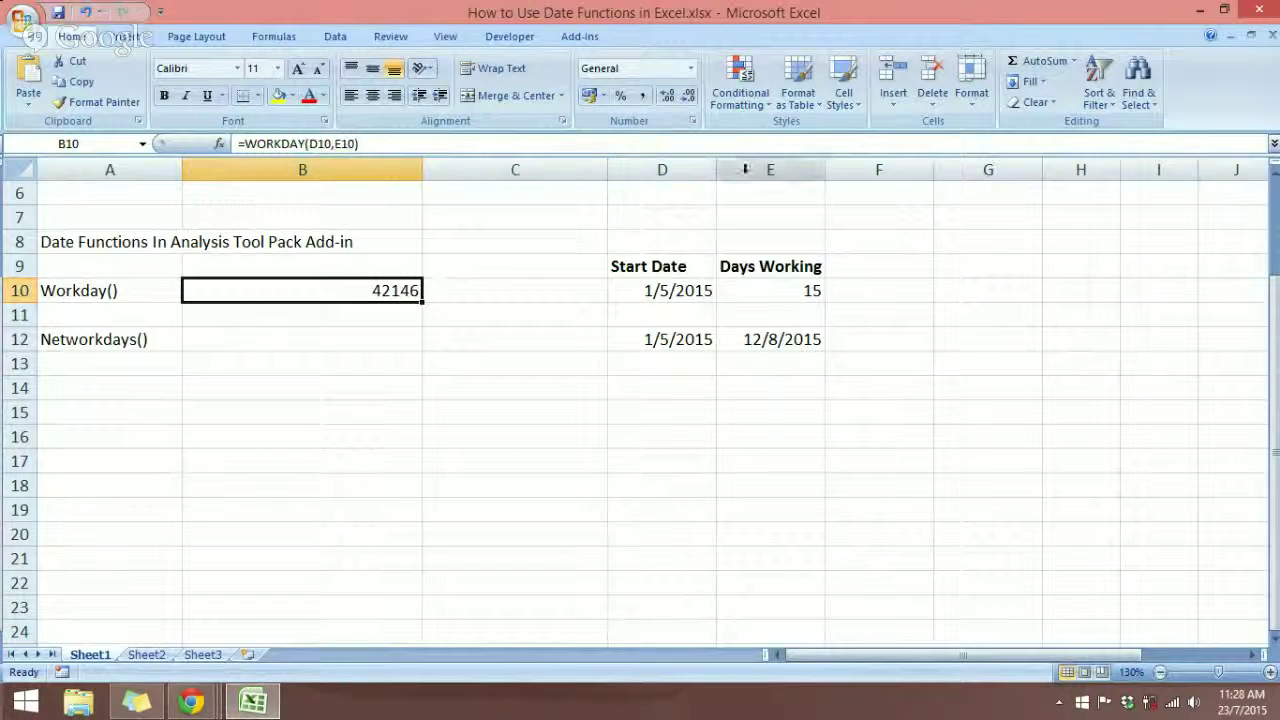
{"action": "left_click", "coordinate": [690, 68]}
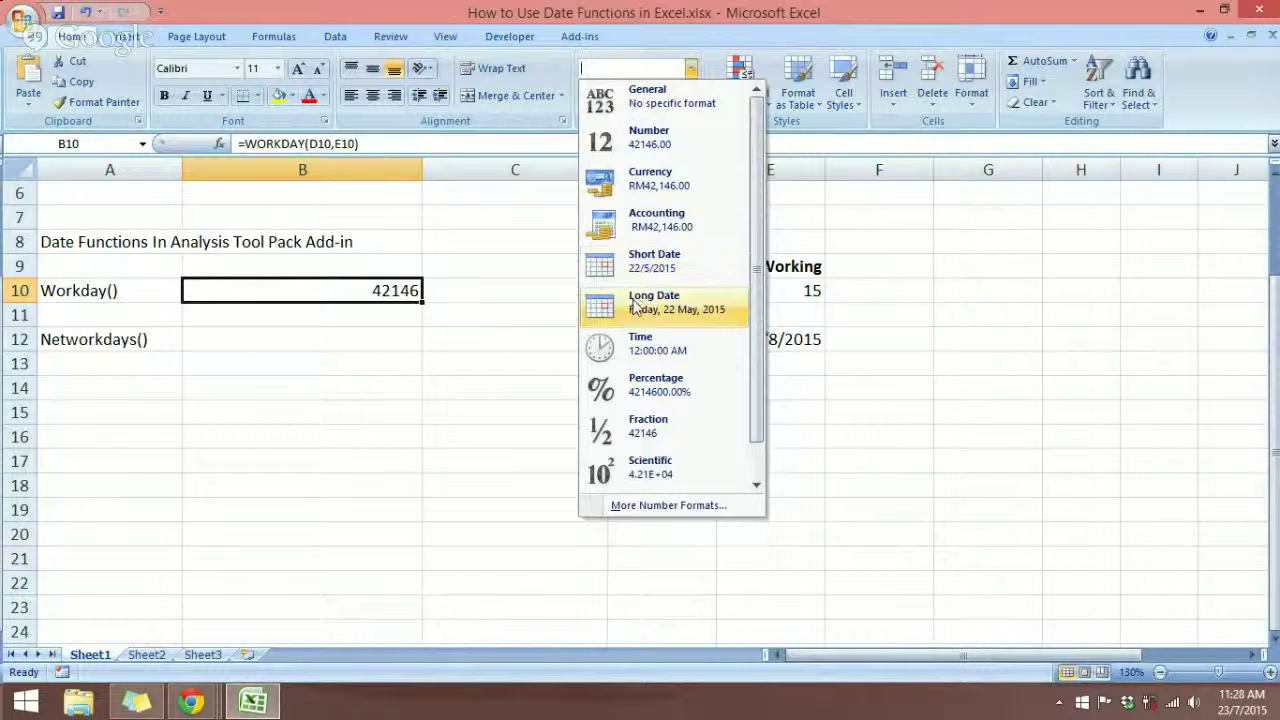
{"action": "left_click", "coordinate": [645, 265]}
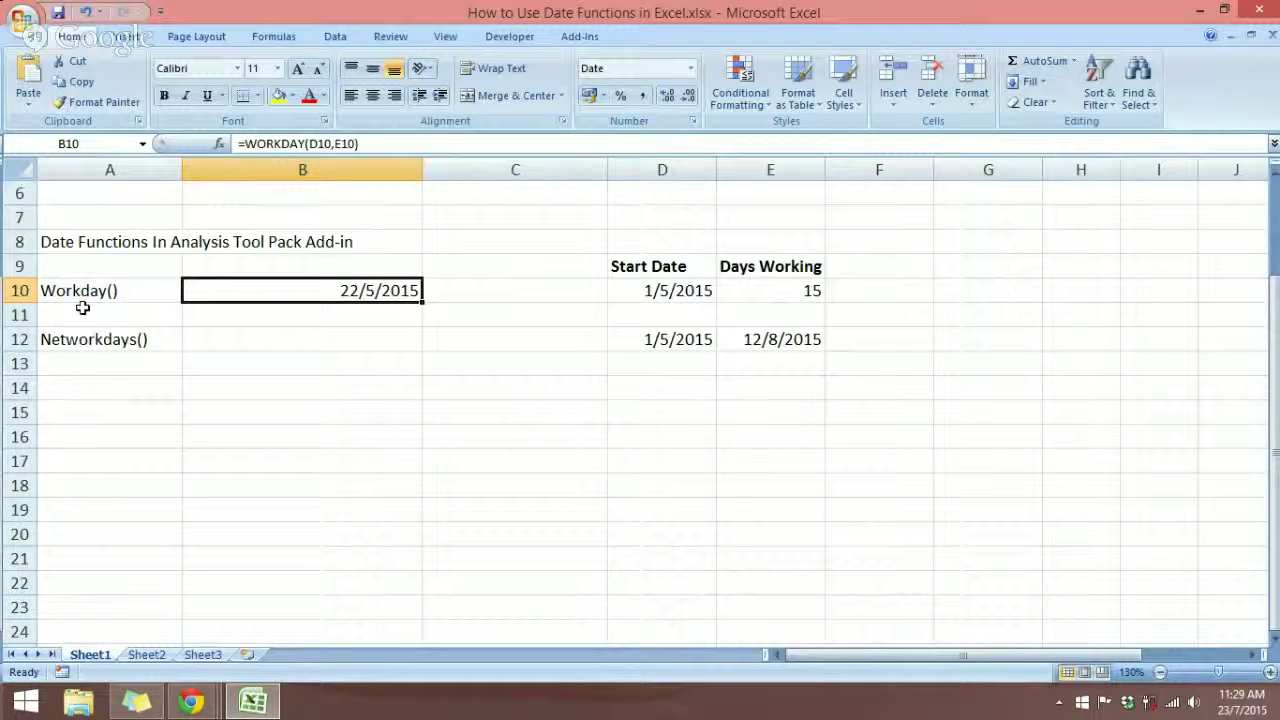
Enter the formula =NETWORKDAYS(D12,E12) in B12 using the function arguments, with D12 as Start_date and E12 as End_date.
{"action": "left_click", "coordinate": [138, 336]}
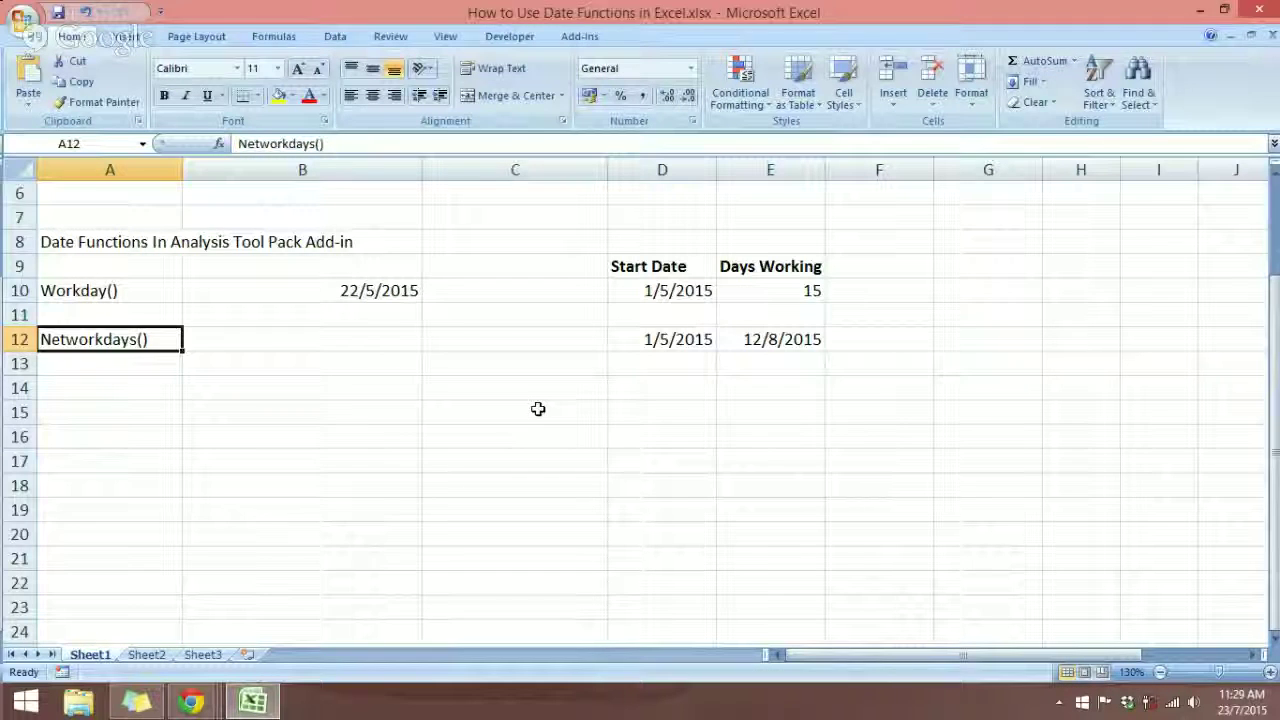
{"action": "left_click", "coordinate": [678, 346]}
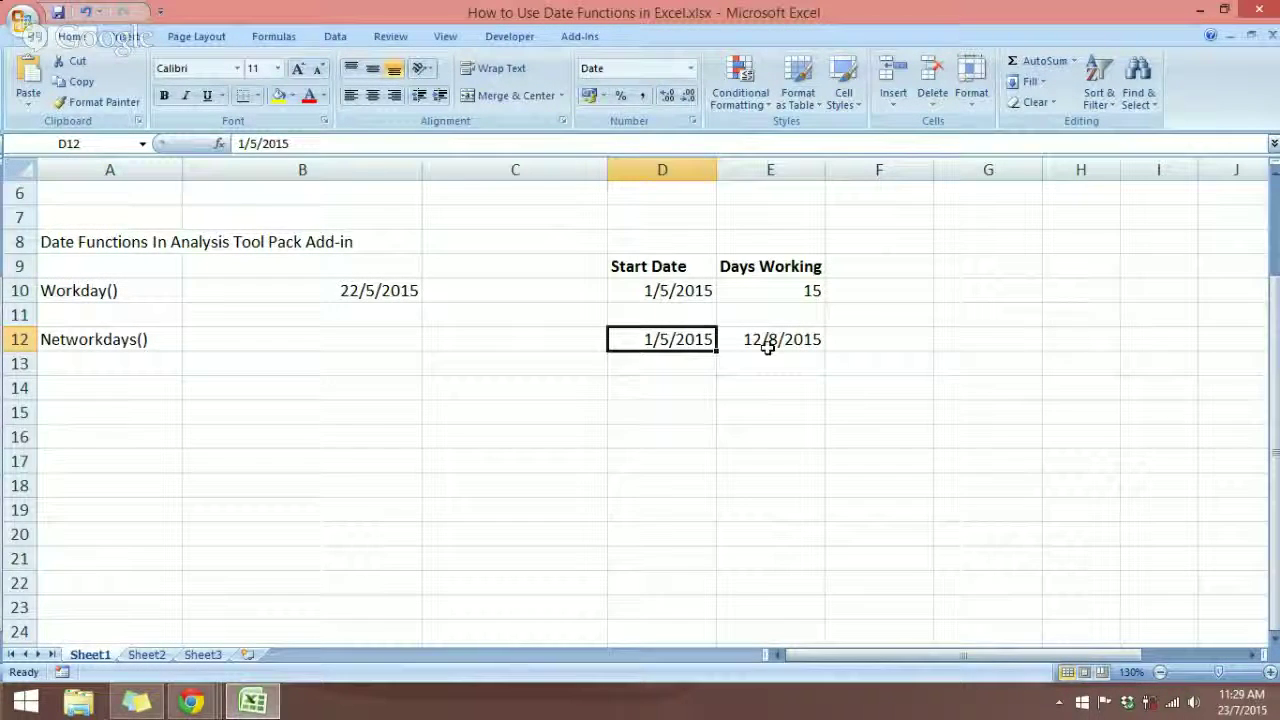
{"action": "left_click", "coordinate": [768, 346]}
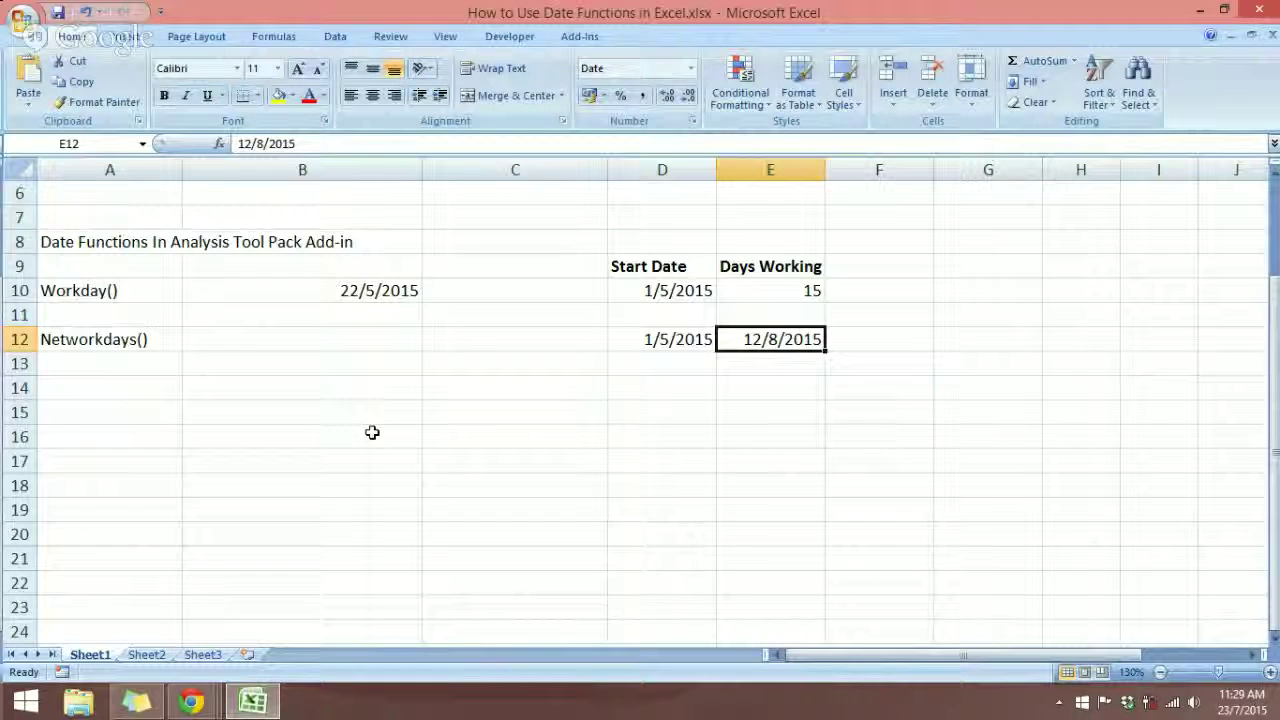
{"action": "left_click", "coordinate": [372, 344]}
{"action": "type", "text": "=n"}
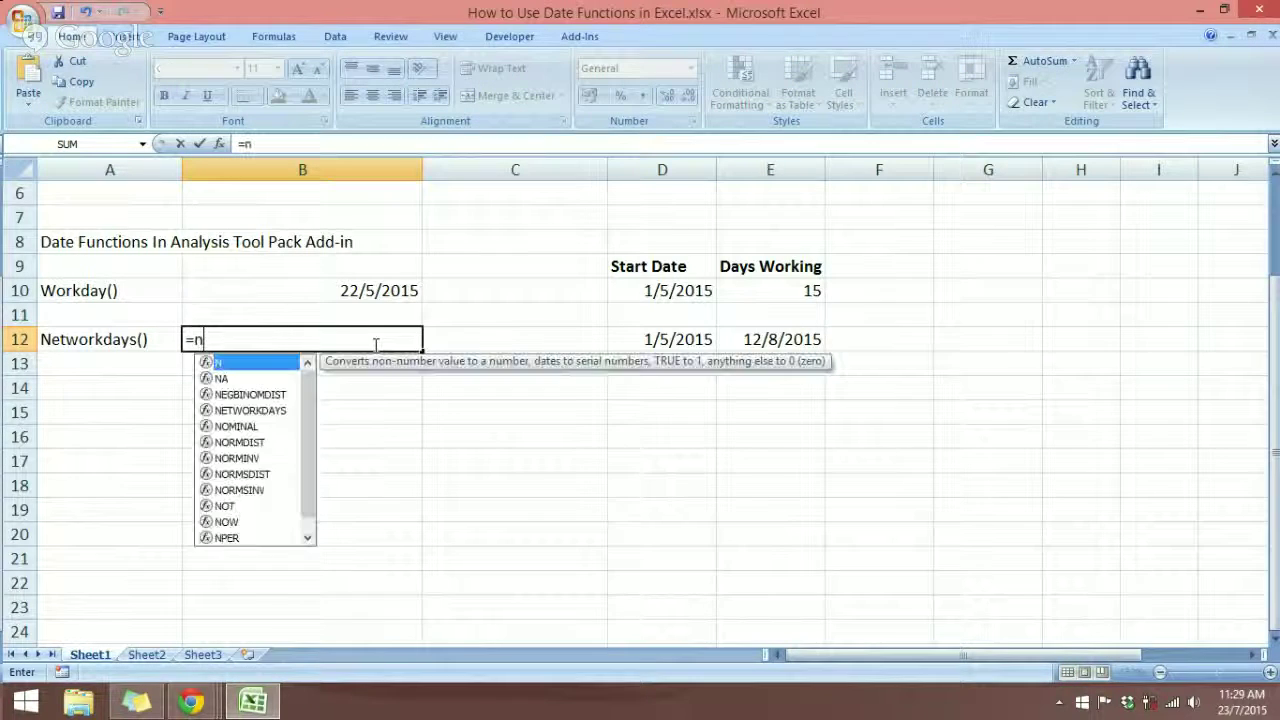
{"action": "type", "text": "et"}
{"action": "key", "text": "Tab"}
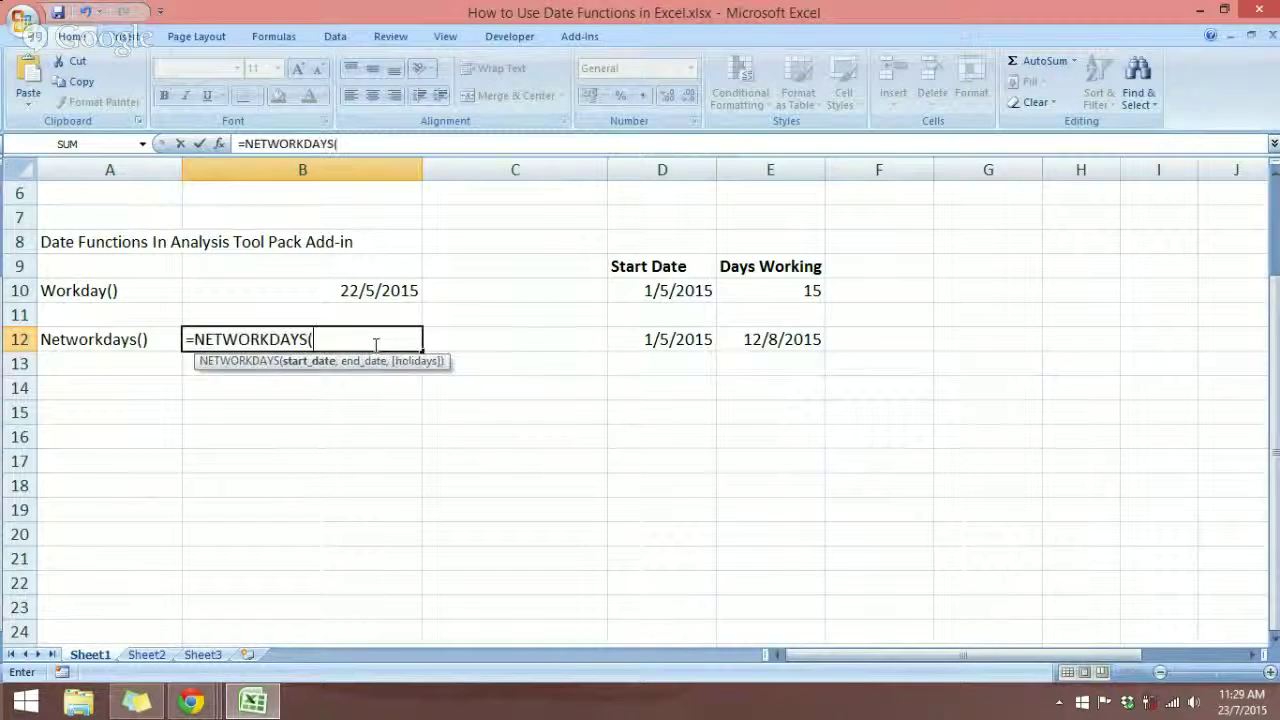
{"action": "key", "text": "ctrl+a"}
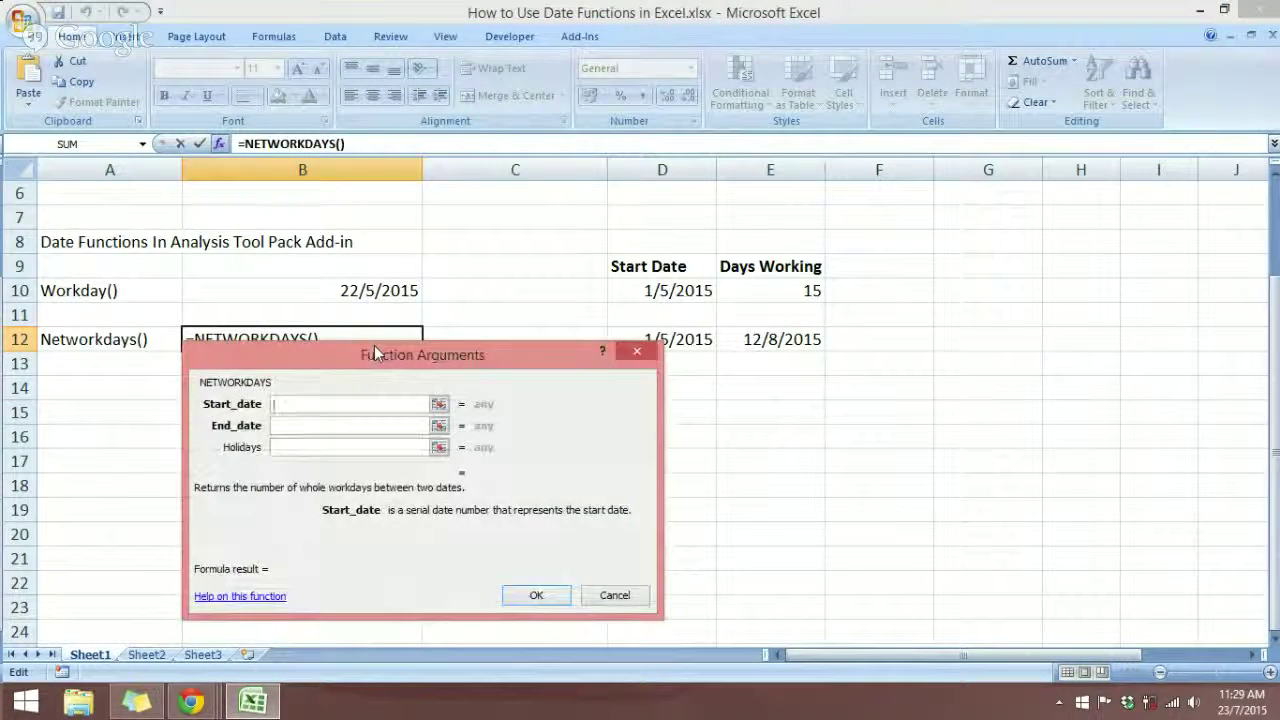
{"action": "left_click_drag", "start_coordinate": [374, 350], "coordinate": [343, 289]}
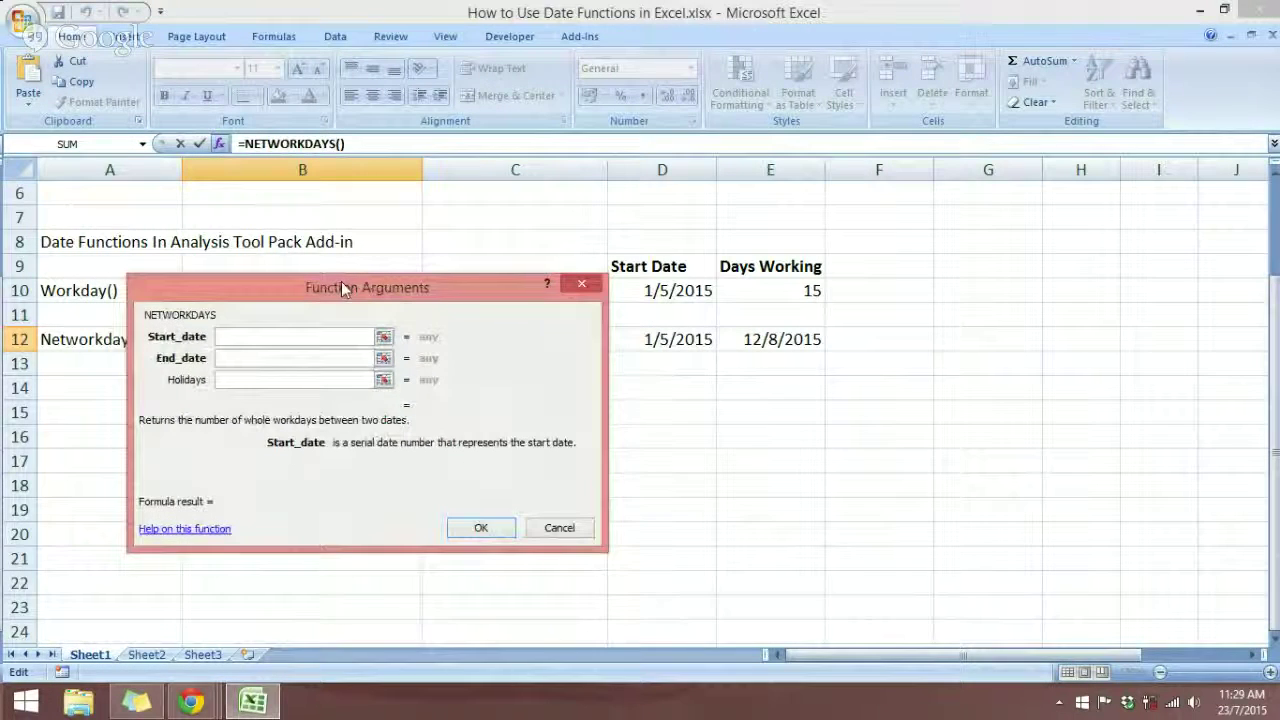
{"action": "left_click", "coordinate": [636, 339]}
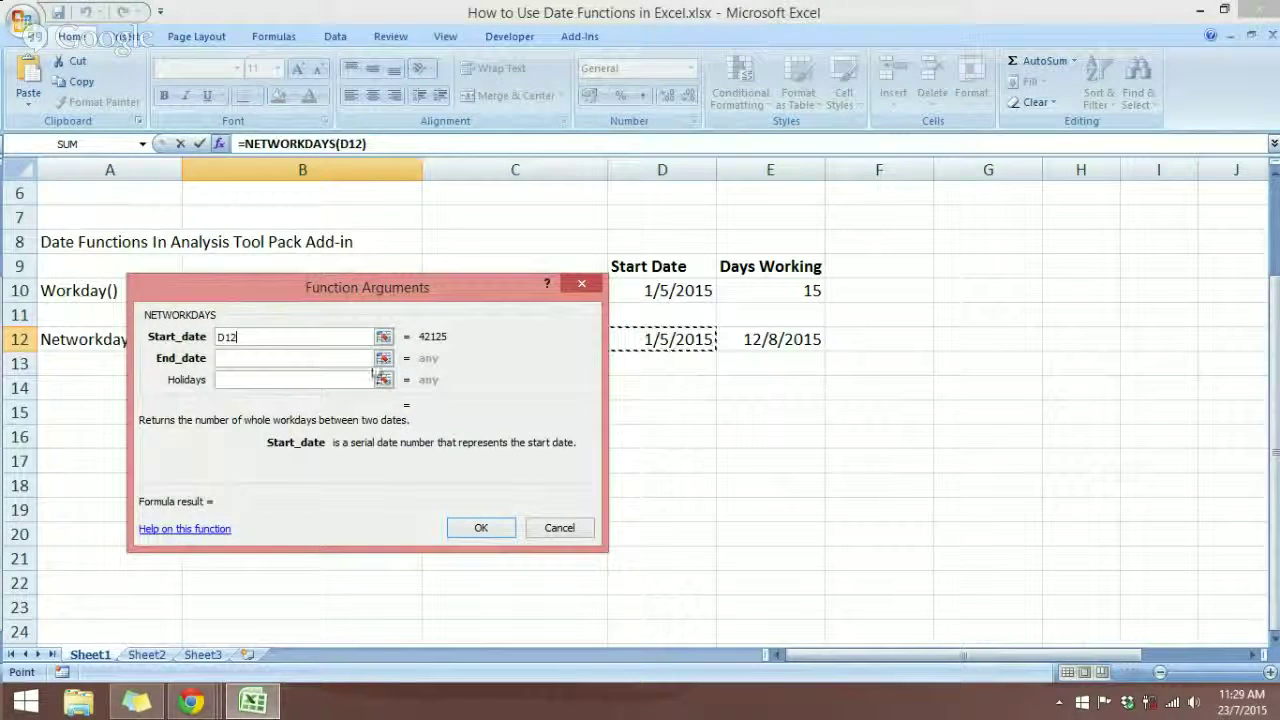
{"action": "left_click", "coordinate": [290, 357]}
{"action": "left_click", "coordinate": [767, 336]}
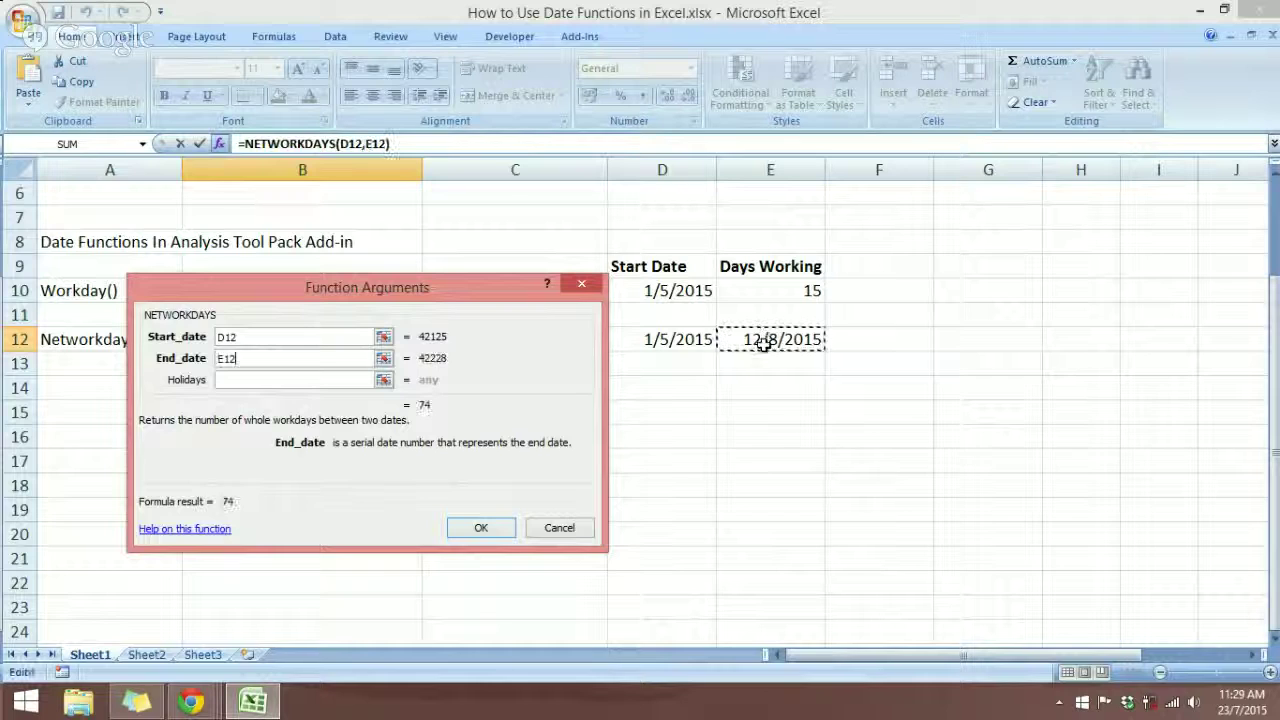
{"action": "left_click", "coordinate": [480, 528]}
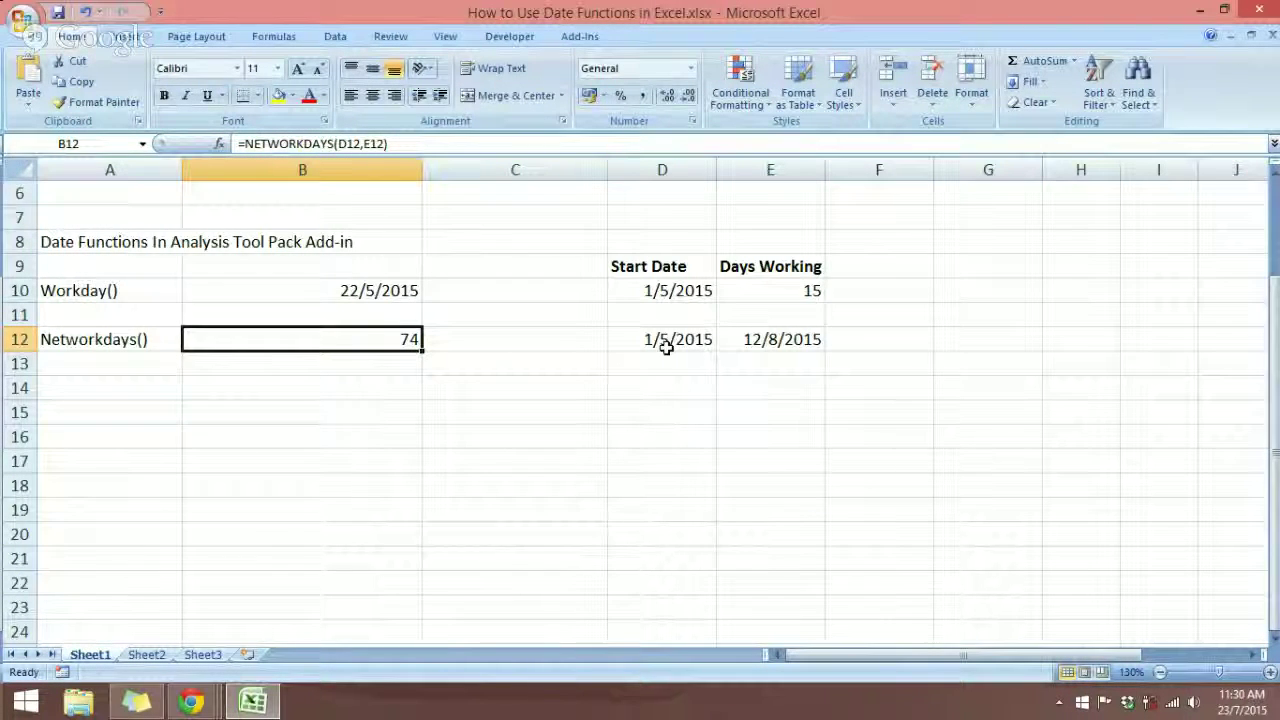
{"action": "left_click", "coordinate": [191, 702]}
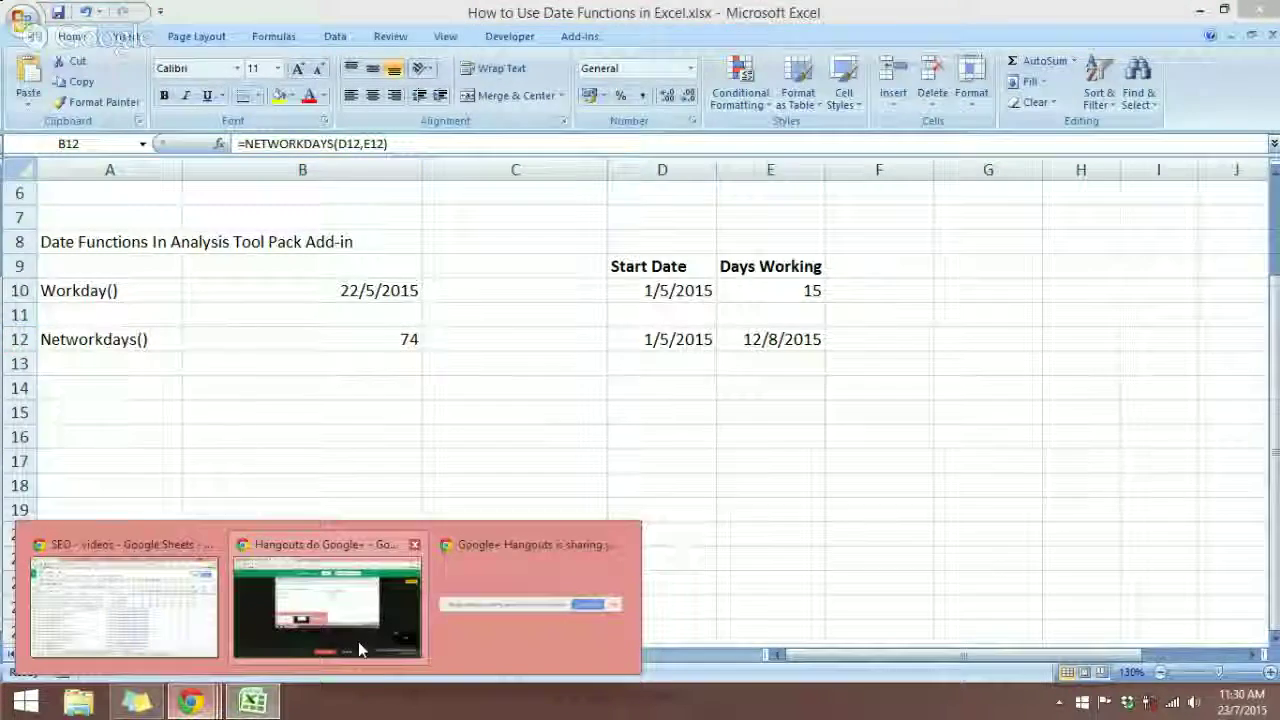